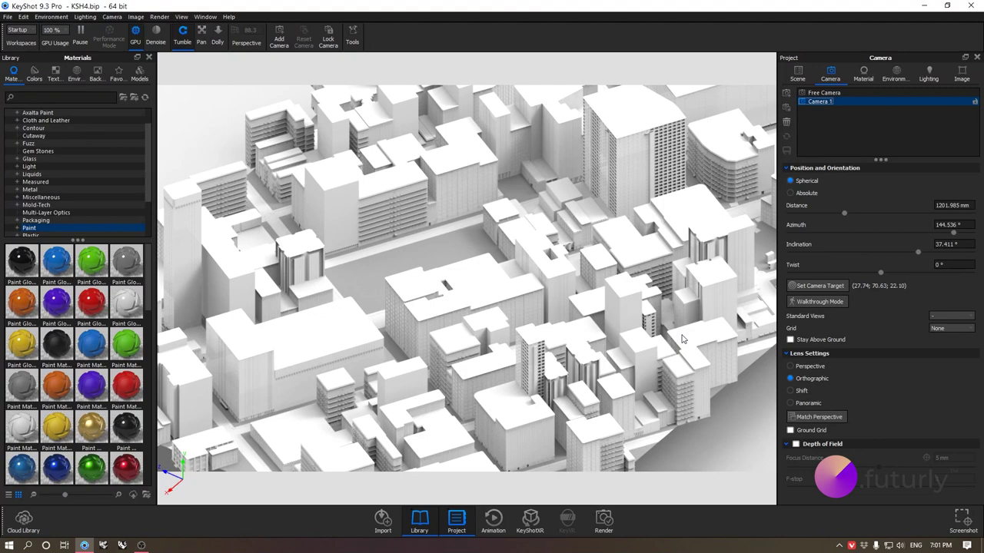
# Orbit Camera 1 to look steeply down on the city from its other side
pyautogui.moveTo(573, 351); pyautogui.dragTo(540, 341)
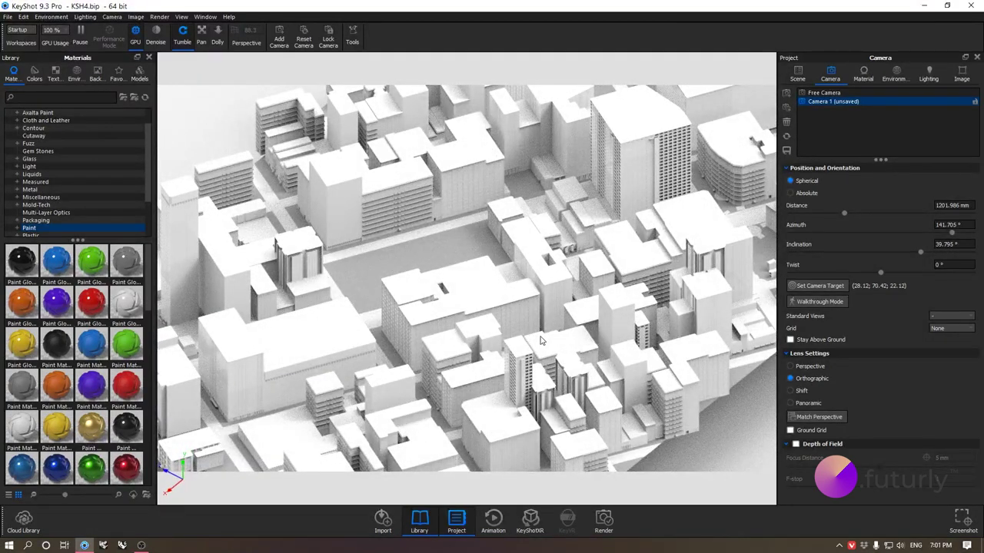
pyautogui.moveTo(540, 341); pyautogui.dragTo(560, 355)
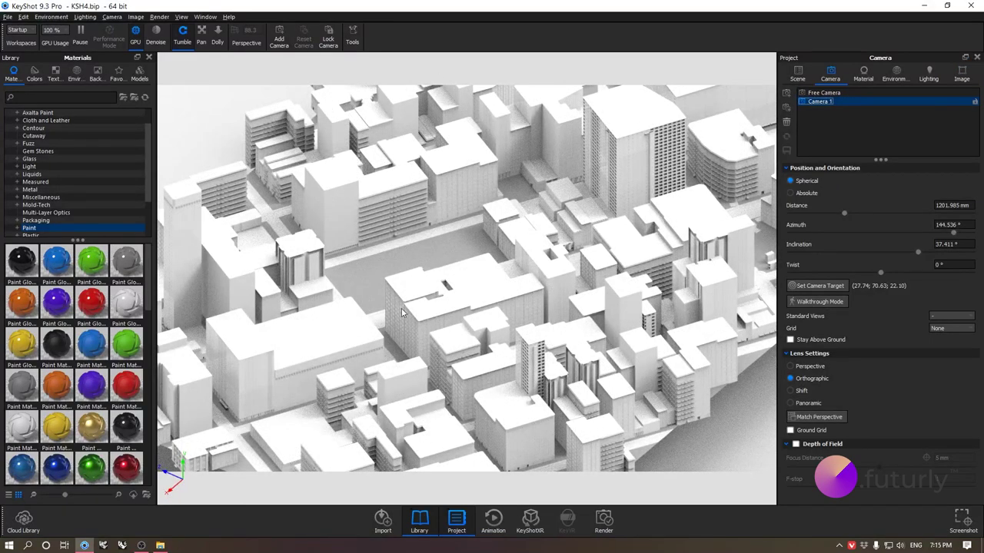
pyautogui.moveTo(401, 313); pyautogui.dragTo(620, 315)
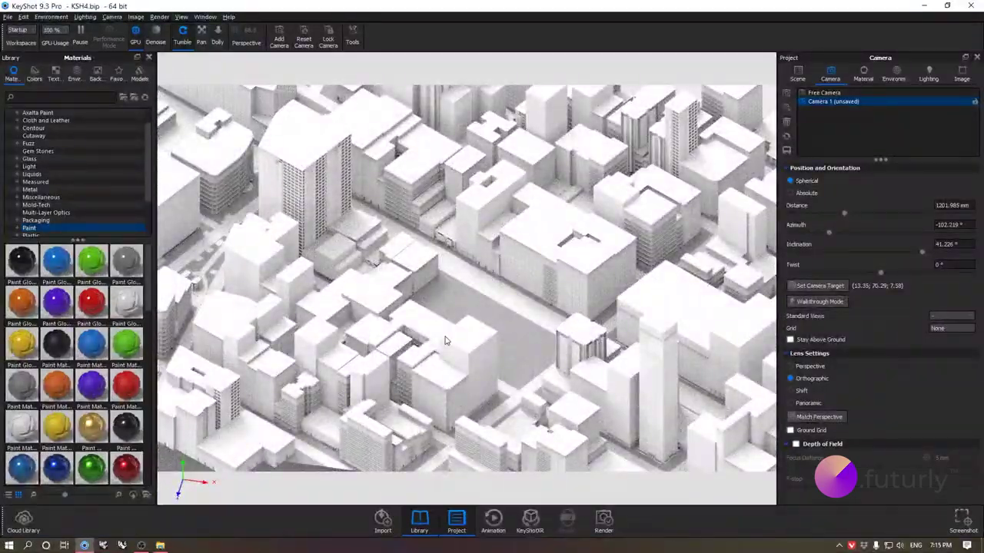
pyautogui.moveTo(445, 340); pyautogui.dragTo(653, 322)
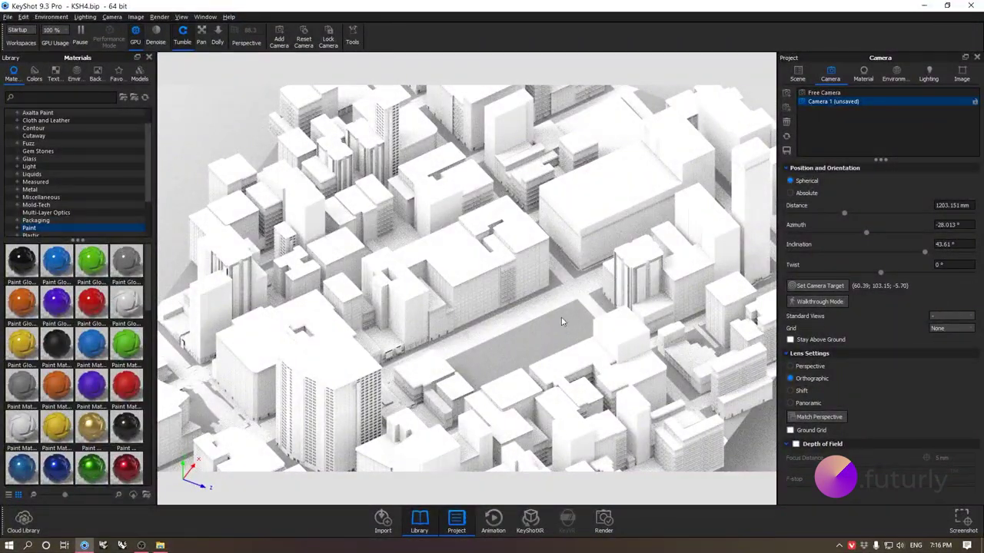
pyautogui.moveTo(561, 321); pyautogui.dragTo(368, 281)
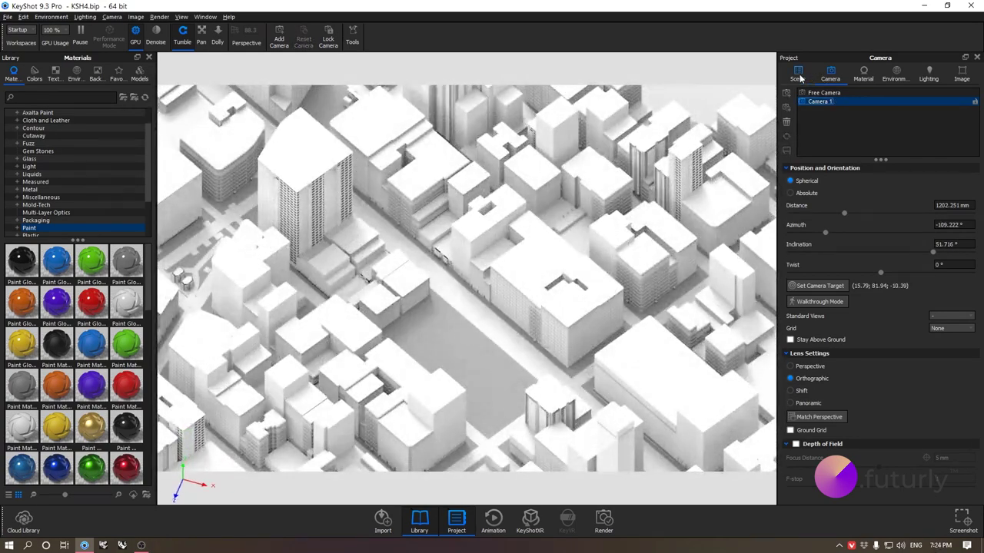
# Select the last tower copy in the Scene tree and frame the three red-and-blue towers among the buildings
pyautogui.click(797, 74)
pyautogui.click(878, 176)
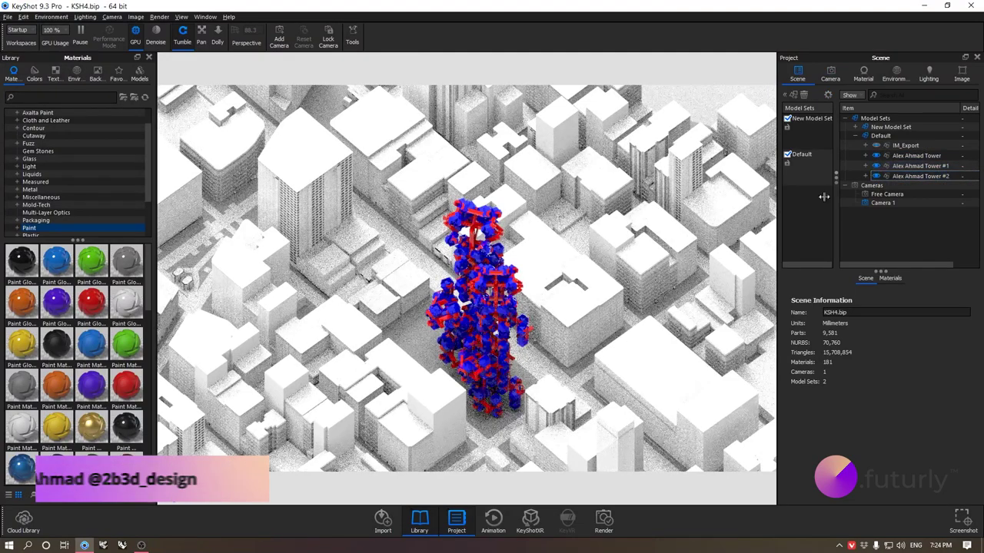
pyautogui.moveTo(461, 345); pyautogui.dragTo(522, 208)
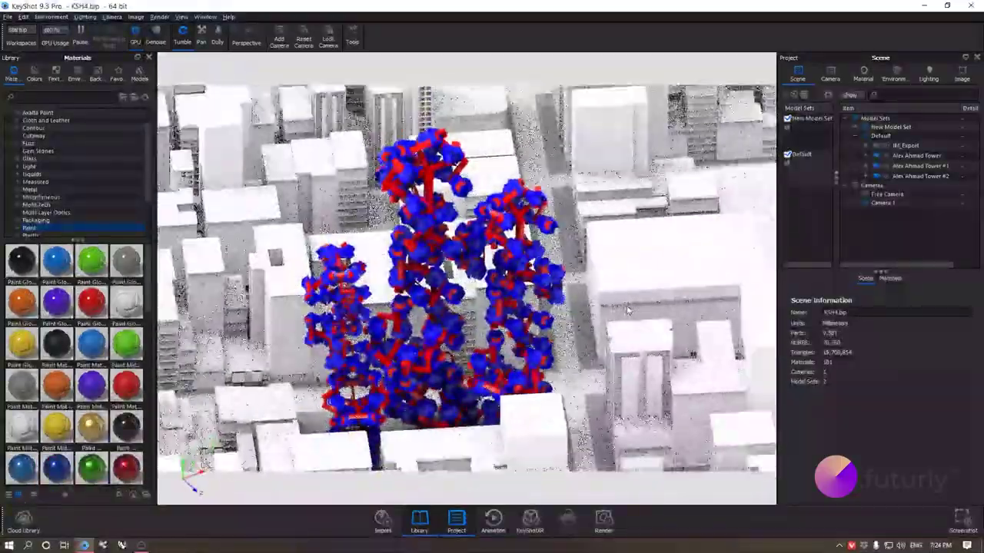
pyautogui.moveTo(627, 310); pyautogui.dragTo(650, 312)
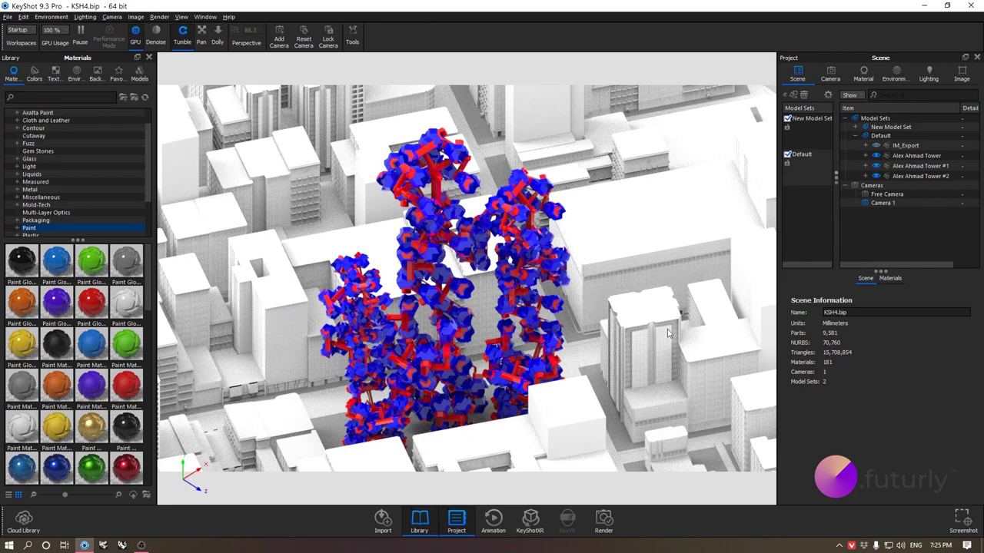
pyautogui.moveTo(668, 333); pyautogui.dragTo(679, 294)
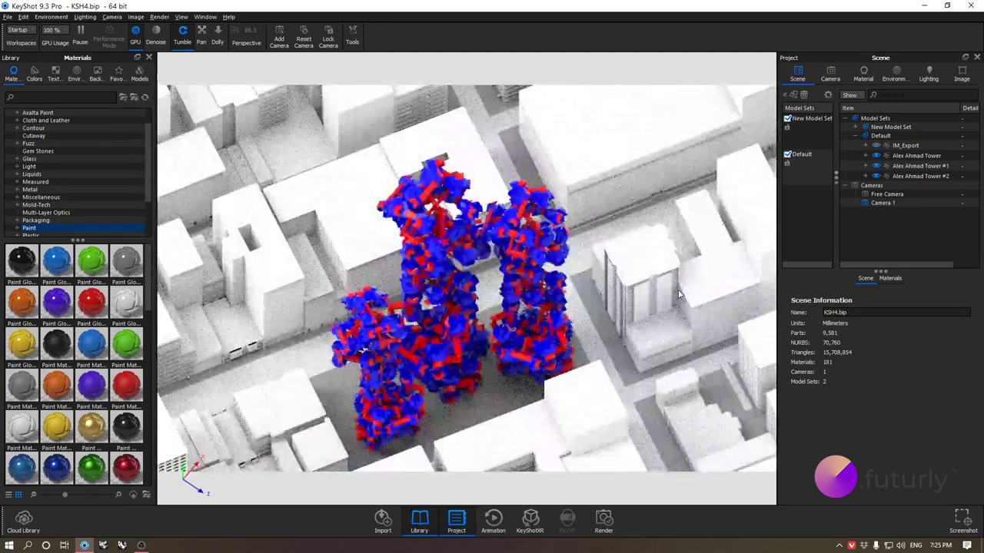
pyautogui.moveTo(675, 289); pyautogui.dragTo(678, 278)
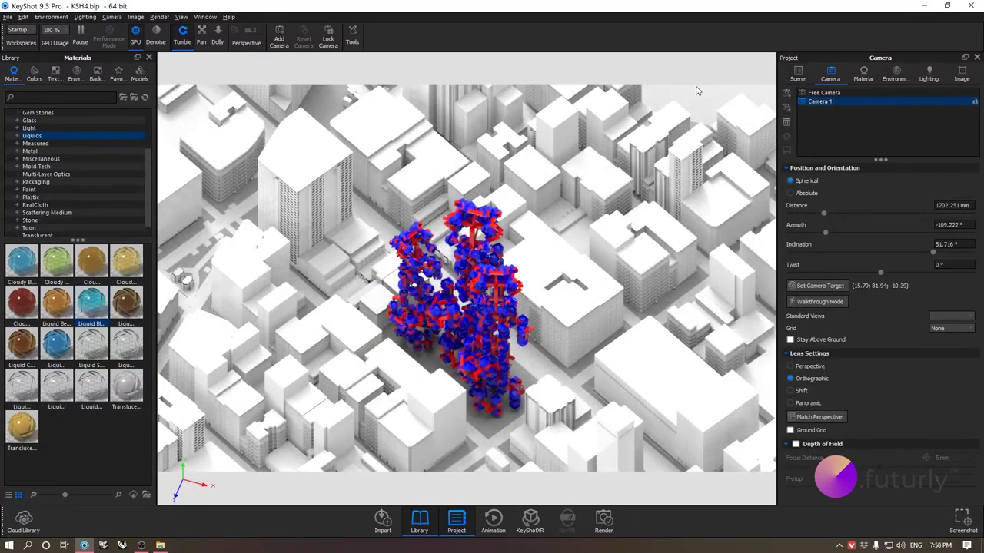
# Hide tower copies #1 and #2 and show the New Model Set tower
pyautogui.click(799, 73)
pyautogui.click(911, 207)
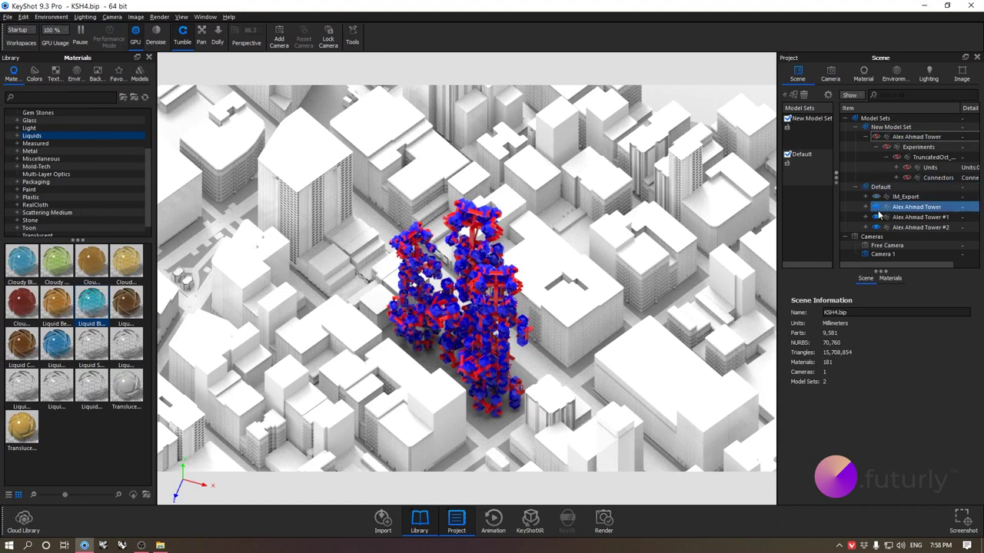
pyautogui.click(877, 217)
pyautogui.click(876, 228)
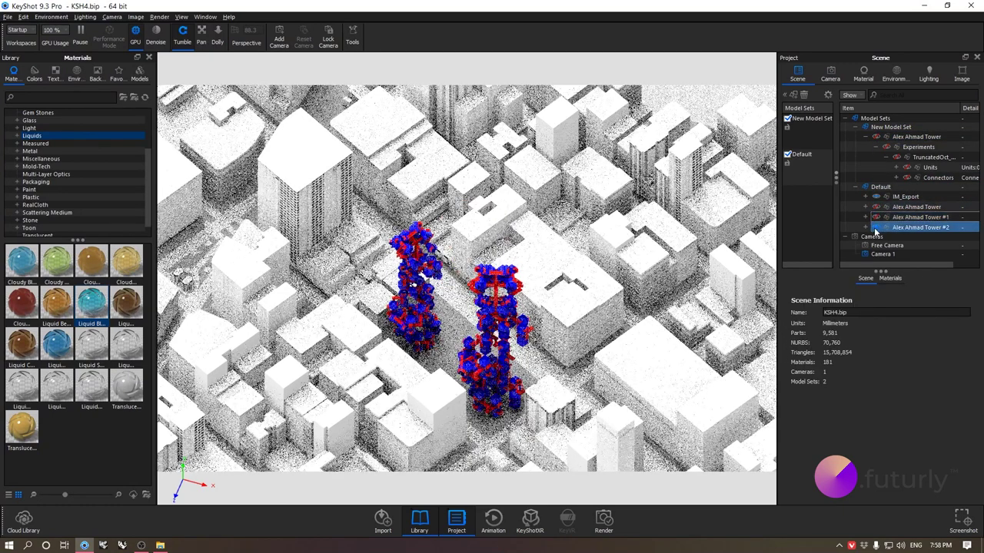
pyautogui.click(875, 137)
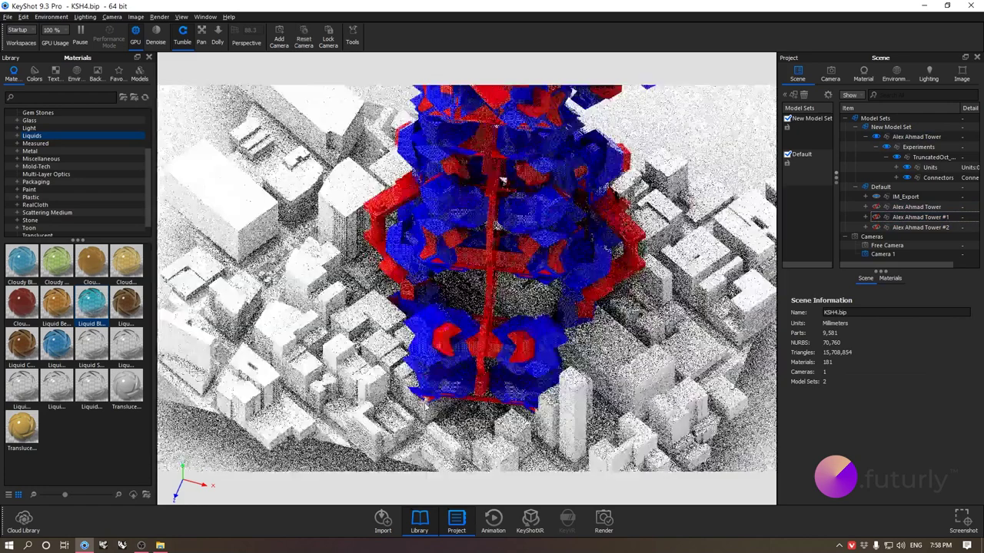
# Zoom out to see the scale-10 tower over the whole city and select it
pyautogui.scroll(-10, 502, 180)
pyautogui.moveTo(501, 180); pyautogui.dragTo(671, 370)
pyautogui.click(920, 136)
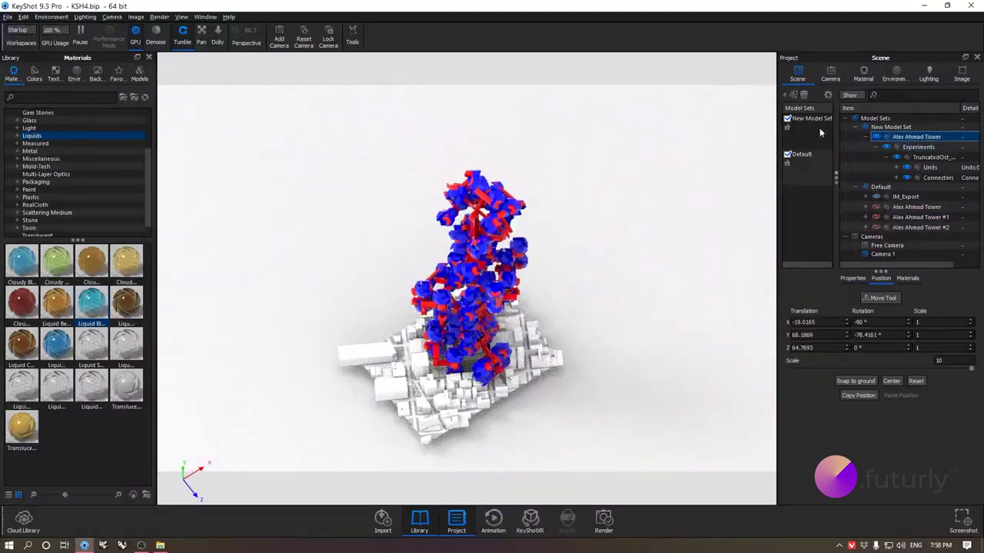
# Move the New Model Set tower over the city with the Move Tool and set its scale to 1
pyautogui.click(880, 298)
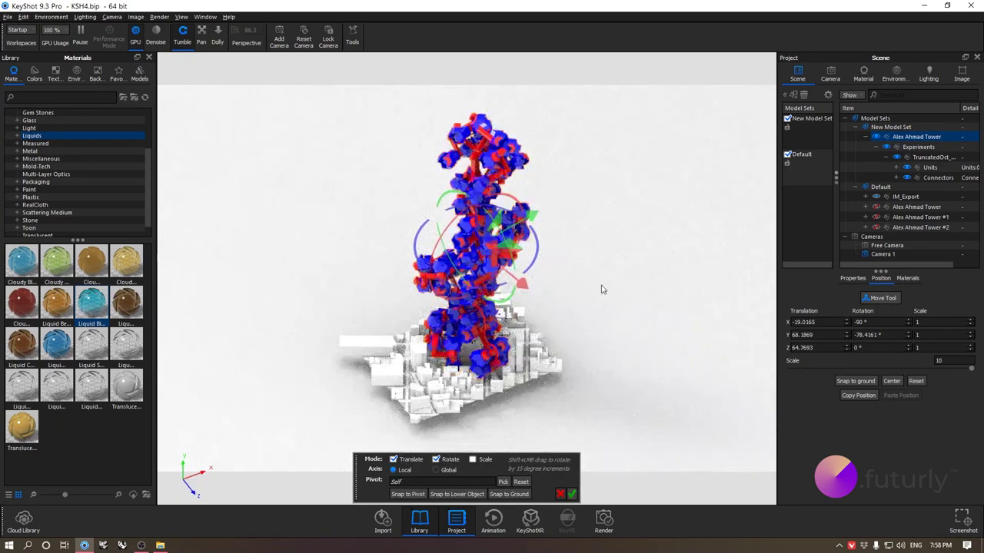
pyautogui.moveTo(514, 216)
pyautogui.mouseDown()
pyautogui.moveTo(465, 186)
pyautogui.moveTo(468, 203)
pyautogui.moveTo(461, 180)
pyautogui.moveTo(469, 166)
pyautogui.moveTo(513, 231)
pyautogui.mouseUp()
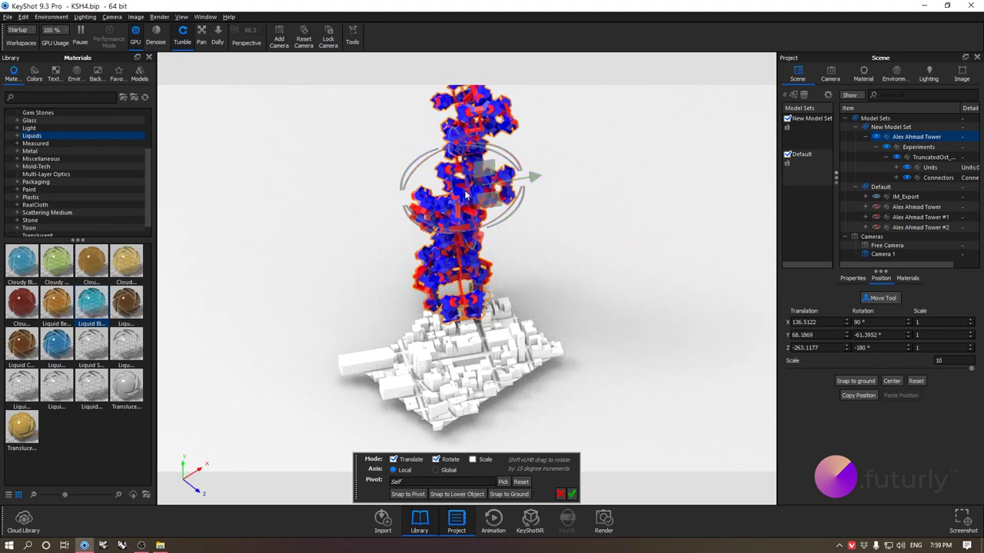
pyautogui.moveTo(484, 245); pyautogui.dragTo(529, 306)
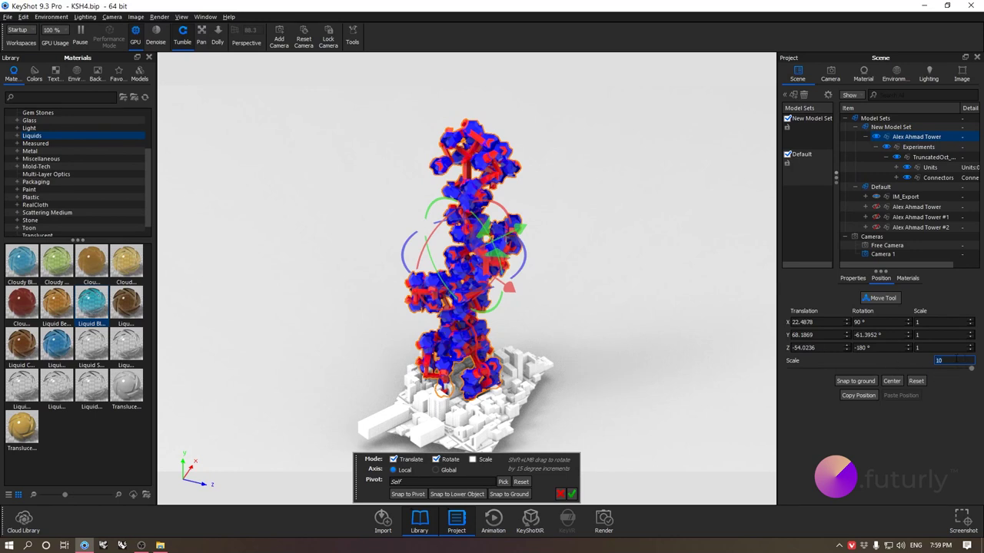
pyautogui.press('Return')
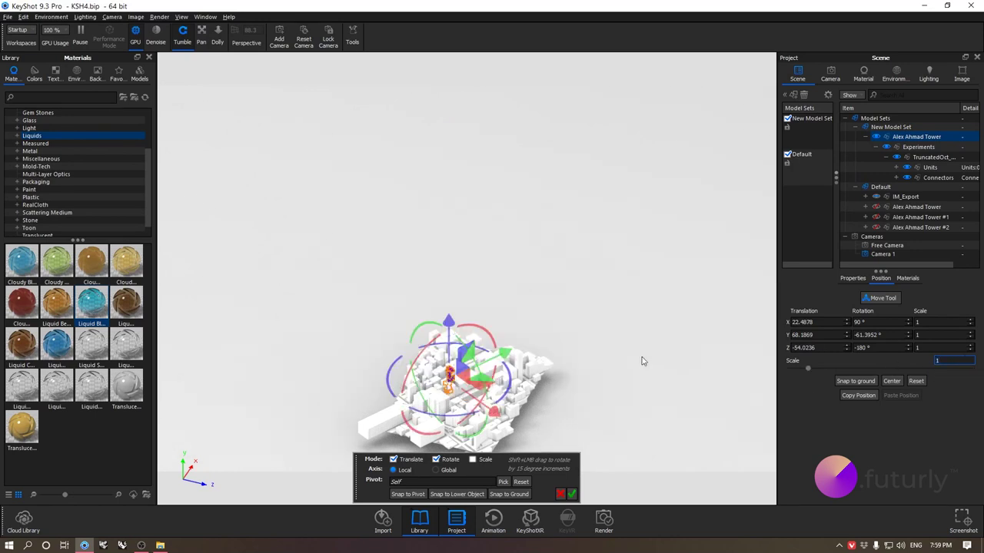
# Drag the small tower across the city blocks and view it from a higher angle
pyautogui.moveTo(618, 366); pyautogui.dragTo(538, 365)
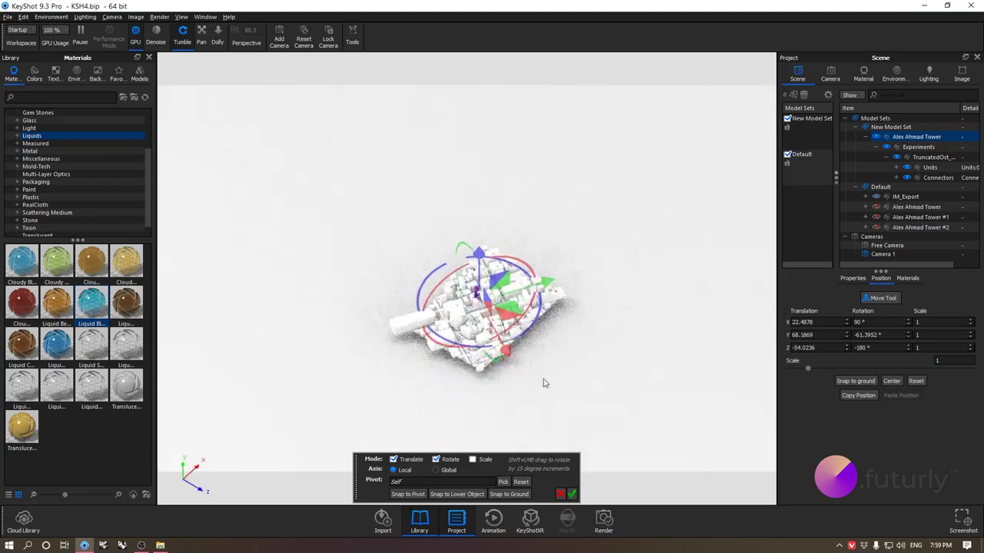
pyautogui.scroll(10, 543, 383)
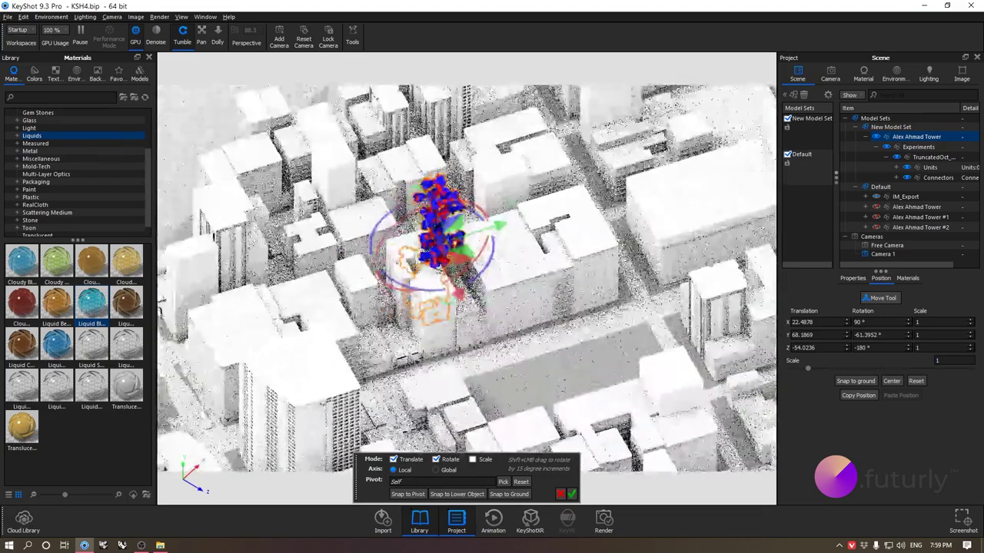
pyautogui.moveTo(498, 344); pyautogui.dragTo(517, 390)
pyautogui.moveTo(533, 441); pyautogui.dragTo(538, 449)
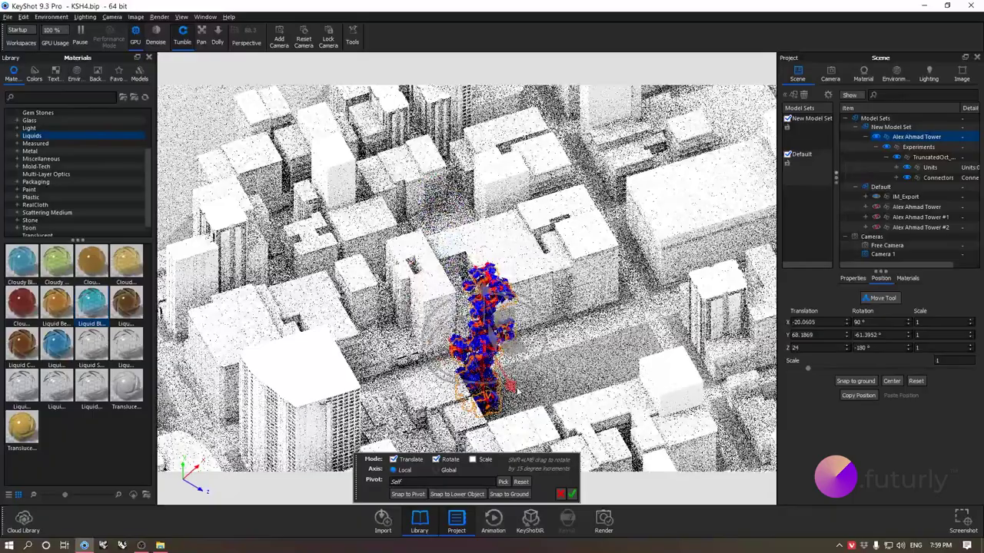
pyautogui.moveTo(652, 299); pyautogui.dragTo(636, 338)
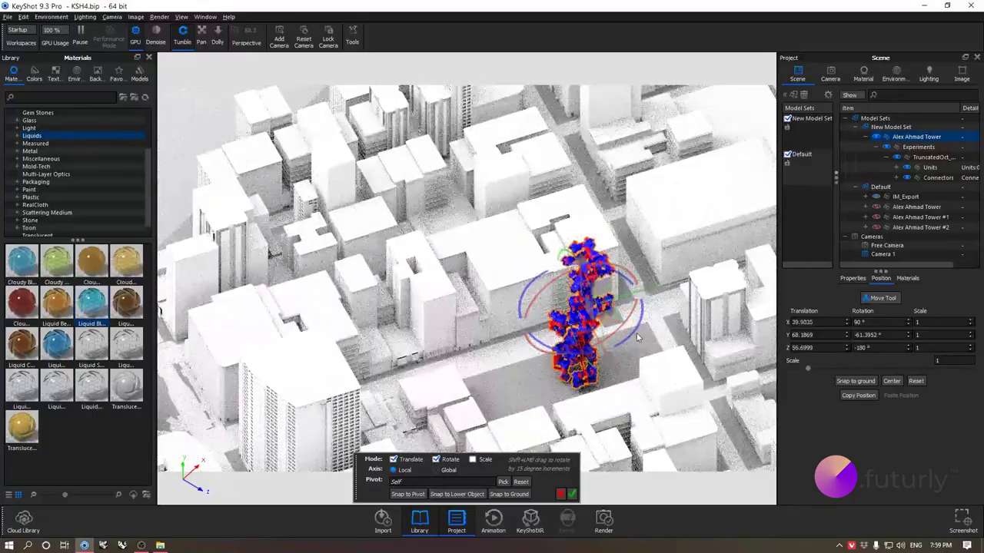
pyautogui.moveTo(657, 298); pyautogui.dragTo(626, 315)
pyautogui.scroll(-5, 467, 278)
pyautogui.scroll(8, 466, 279)
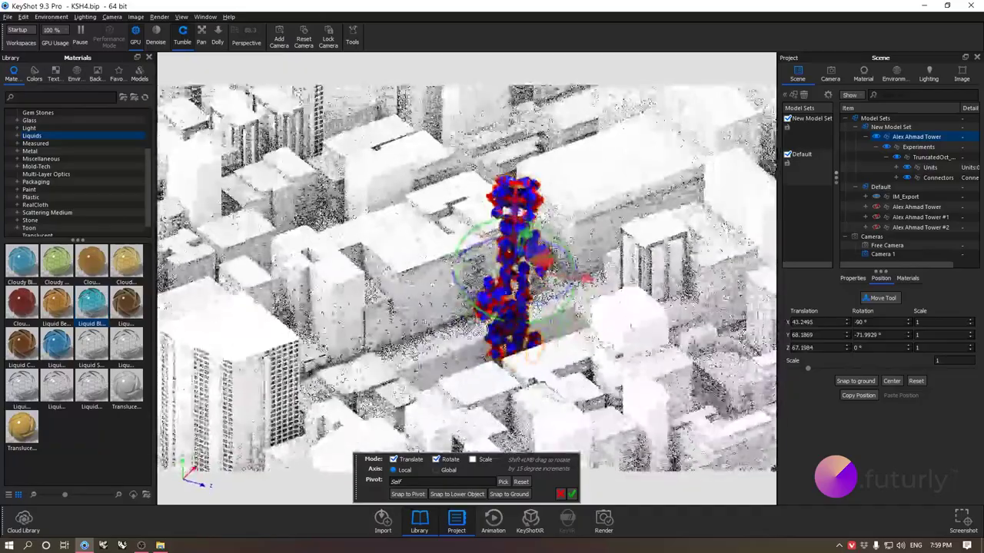
pyautogui.moveTo(565, 343); pyautogui.dragTo(520, 231)
pyautogui.moveTo(509, 195); pyautogui.dragTo(510, 446)
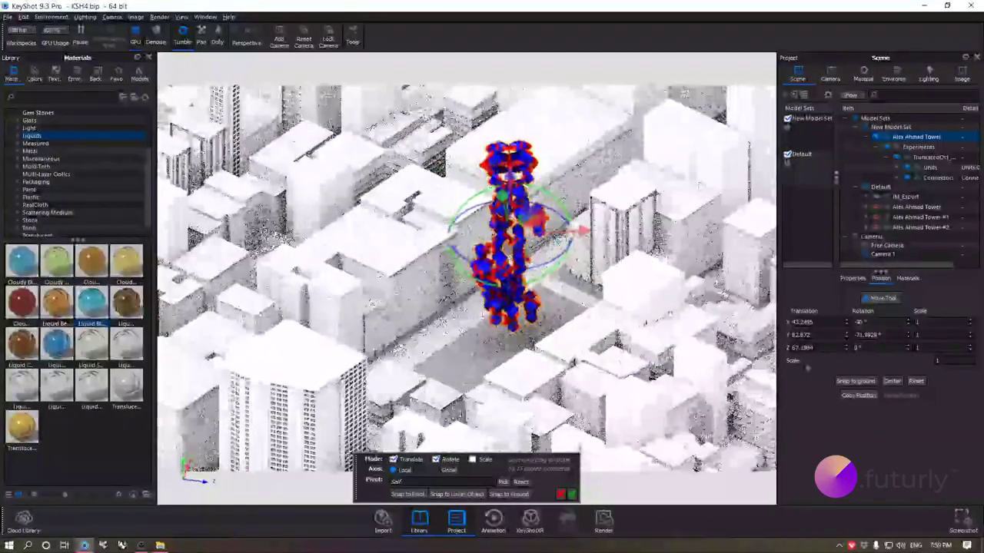
# Snap the tower onto the street, rotate it slightly, and confirm at X 41.9275, Y 68.2068, Z 60.9311
pyautogui.click(459, 494)
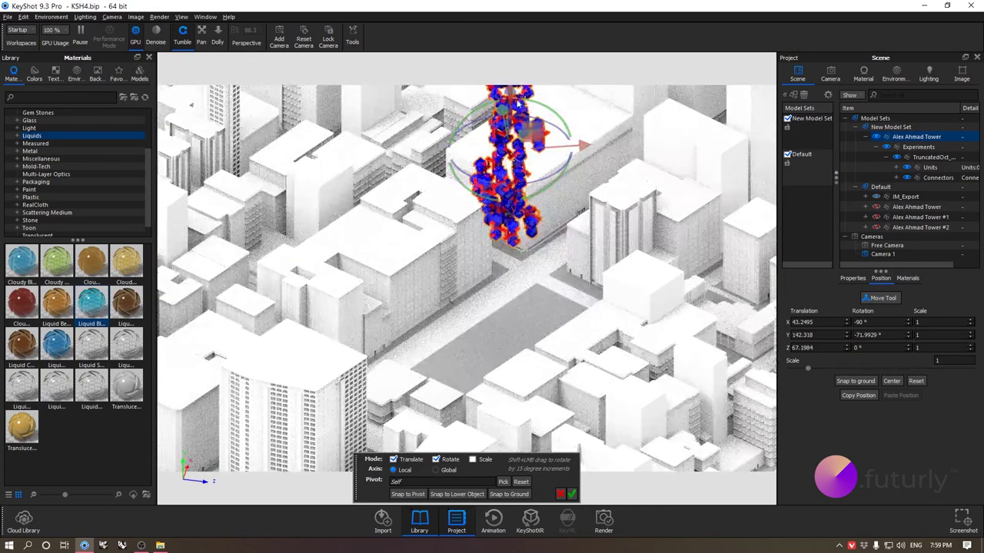
pyautogui.moveTo(510, 91); pyautogui.dragTo(519, 243)
pyautogui.click(458, 495)
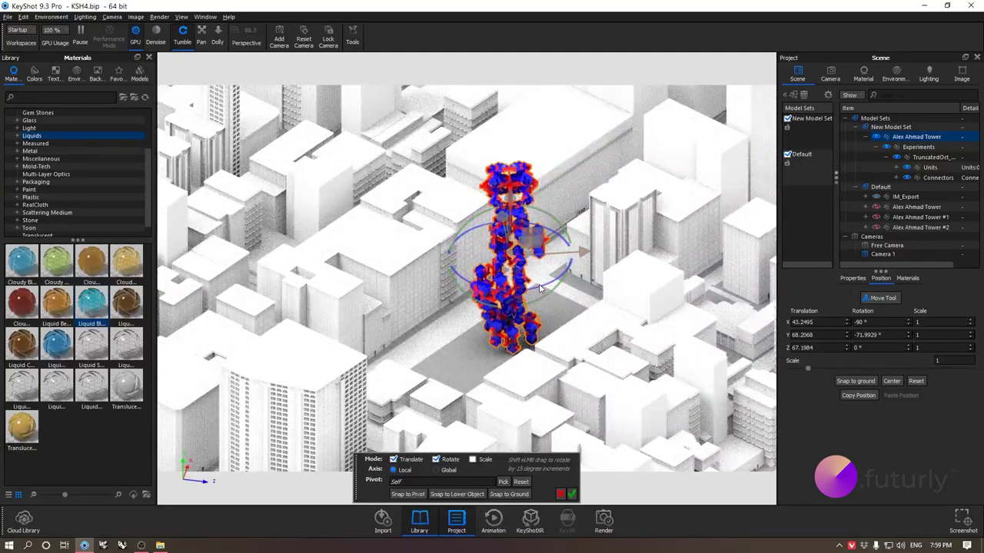
pyautogui.moveTo(540, 288); pyautogui.dragTo(548, 301)
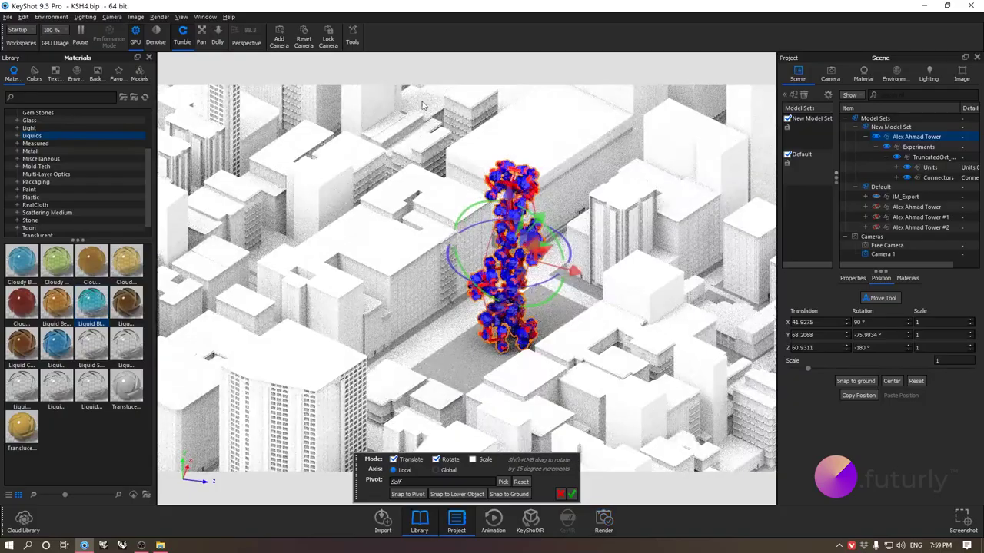
pyautogui.click(570, 494)
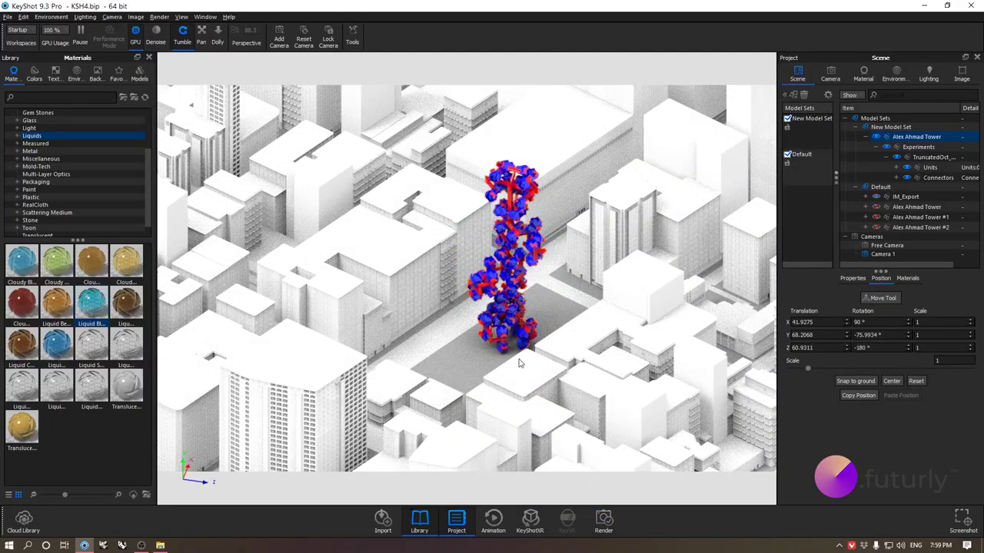
# Hide the New Model Set tower and show the Default set's red-and-blue towers among the blocks
pyautogui.moveTo(575, 431); pyautogui.dragTo(564, 393)
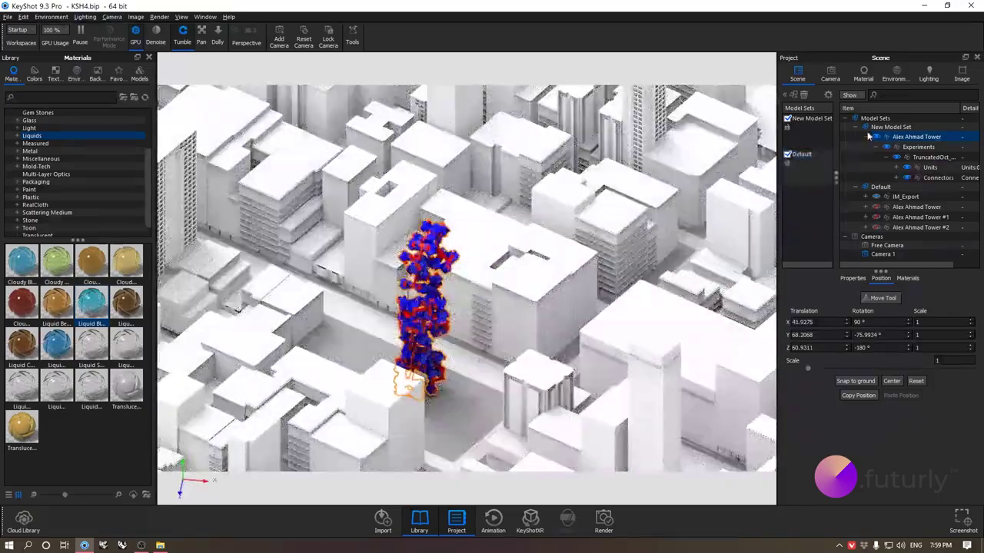
pyautogui.click(874, 208)
pyautogui.click(876, 208)
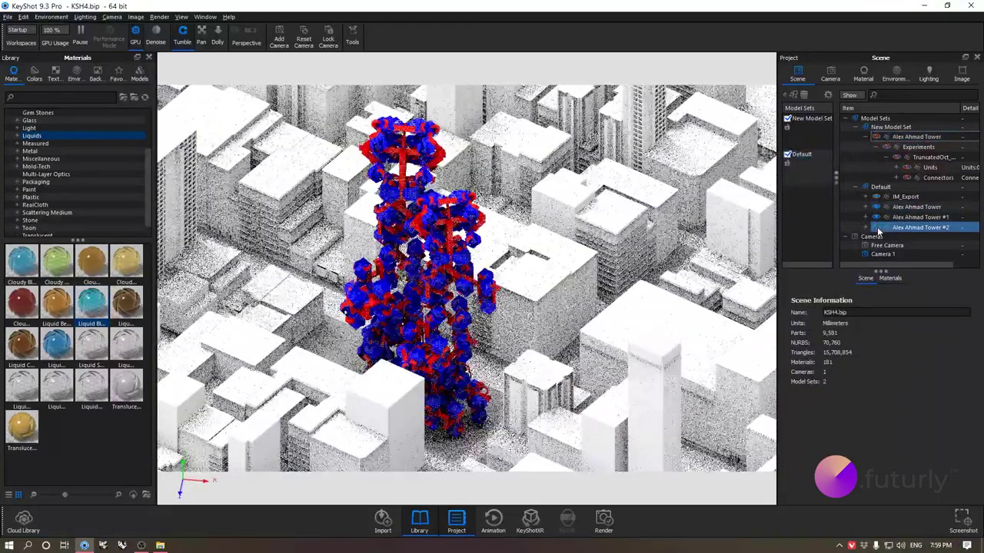
pyautogui.moveTo(518, 324); pyautogui.dragTo(561, 291)
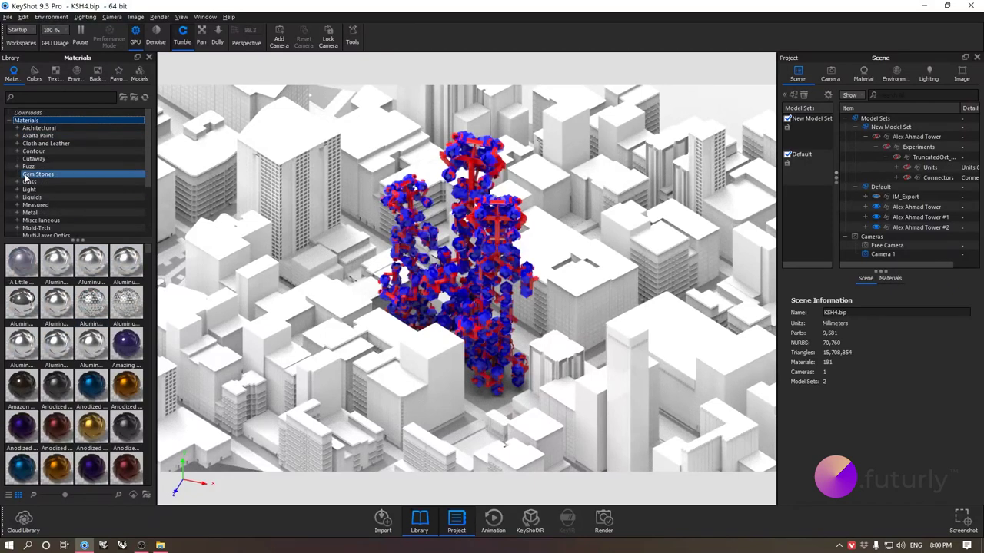
# List the Toon library materials and drag Toon Shaded White onto the city
pyautogui.scroll(-3, 31, 180)
pyautogui.click(63, 213)
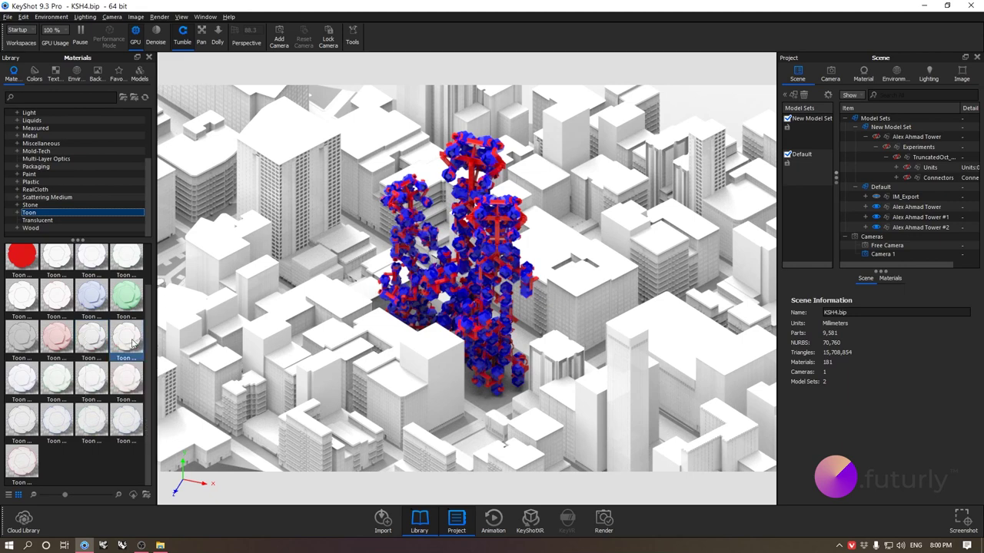
pyautogui.moveTo(99, 347)
pyautogui.moveTo(99, 347)
pyautogui.mouseDown()
pyautogui.moveTo(300, 330)
pyautogui.moveTo(323, 355)
pyautogui.moveTo(329, 386)
pyautogui.moveTo(469, 438)
pyautogui.moveTo(501, 419)
pyautogui.moveTo(596, 408)
pyautogui.mouseUp()
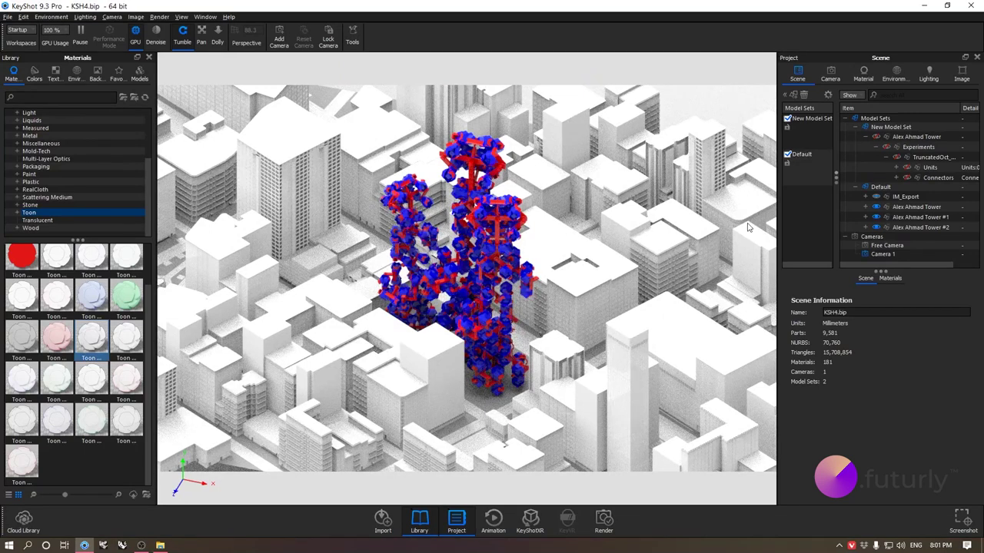
# Apply the white Toon material to IM_Export and browse its node parts
pyautogui.click(905, 196)
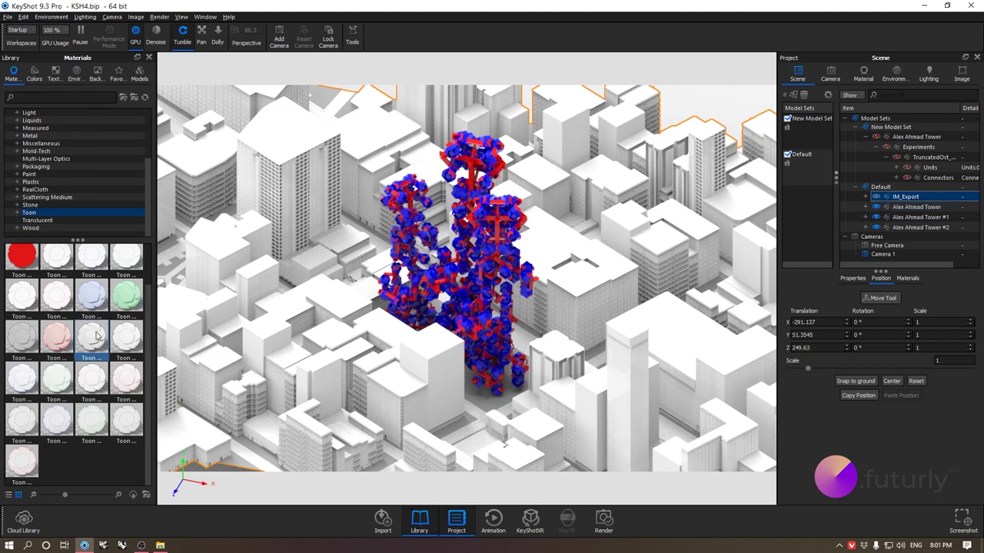
pyautogui.moveTo(96, 336); pyautogui.dragTo(913, 199)
pyautogui.click(865, 197)
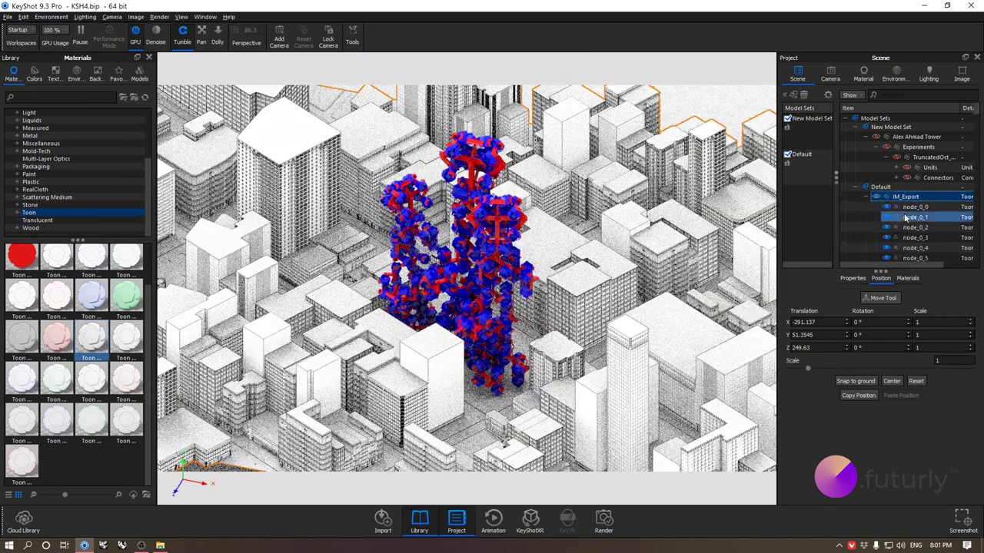
pyautogui.scroll(-10, 892, 197)
pyautogui.scroll(8, 901, 195)
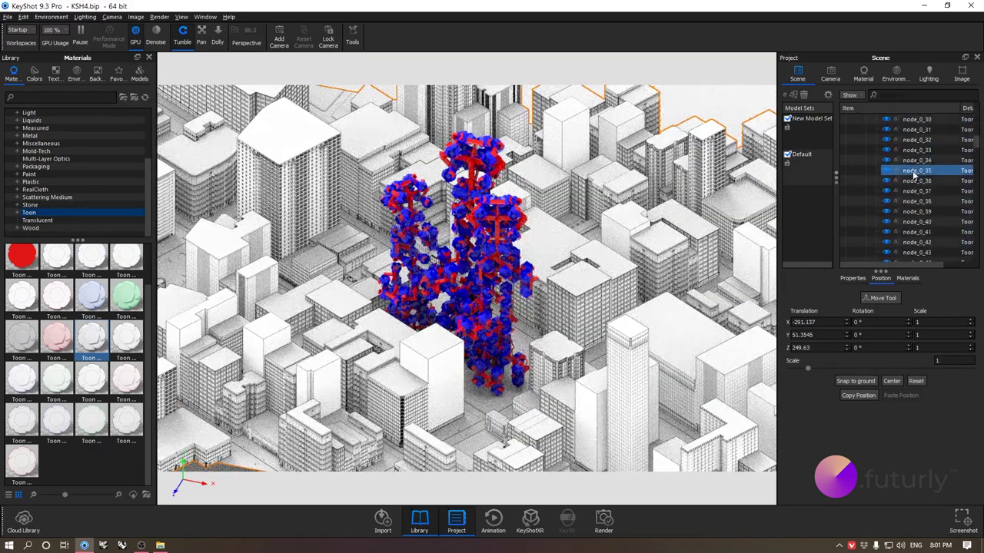
pyautogui.scroll(2, 919, 170)
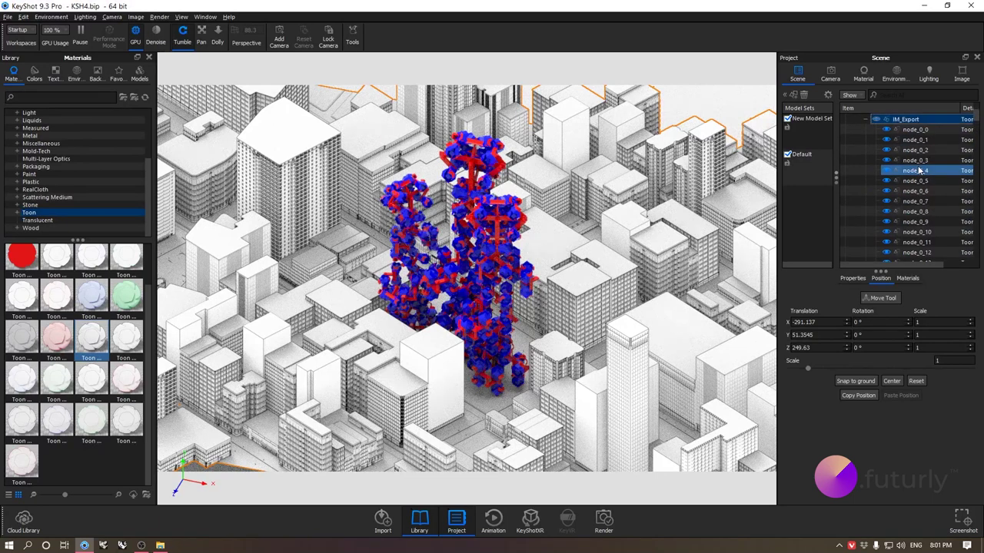
pyautogui.scroll(1, 853, 147)
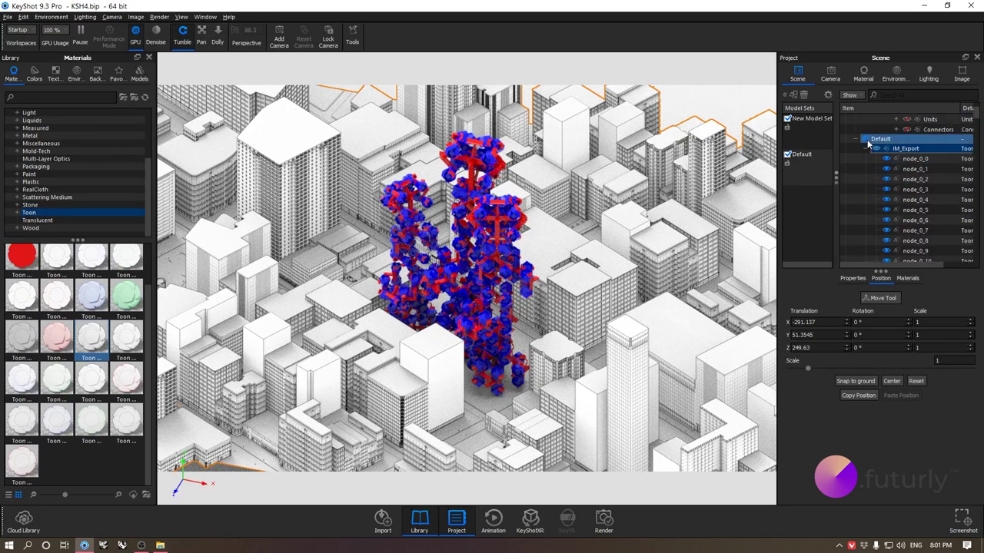
# Collapse IM_Export's parts, tilt the view top-down, and search the library for 'MATTE'
pyautogui.click(865, 149)
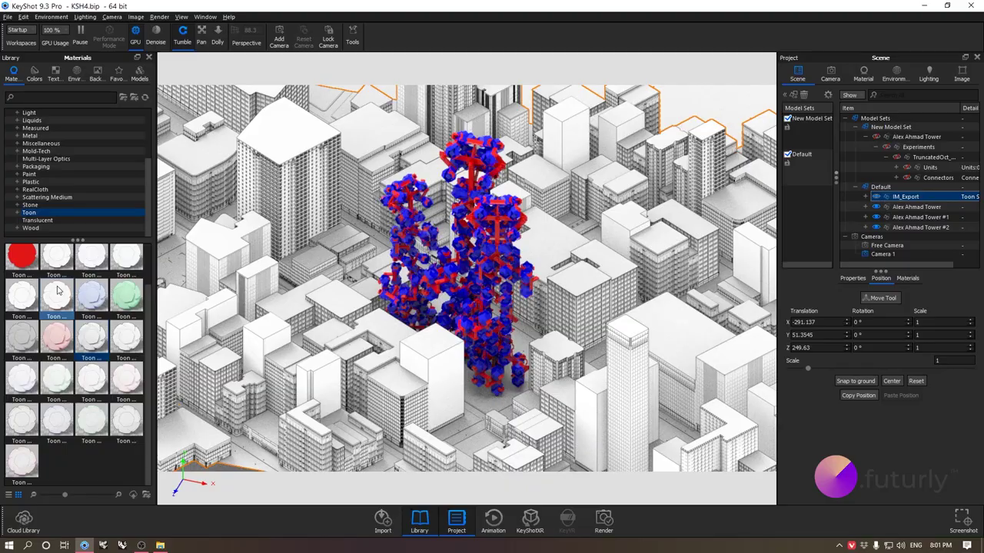
pyautogui.scroll(1, 58, 290)
pyautogui.moveTo(291, 265); pyautogui.dragTo(492, 342)
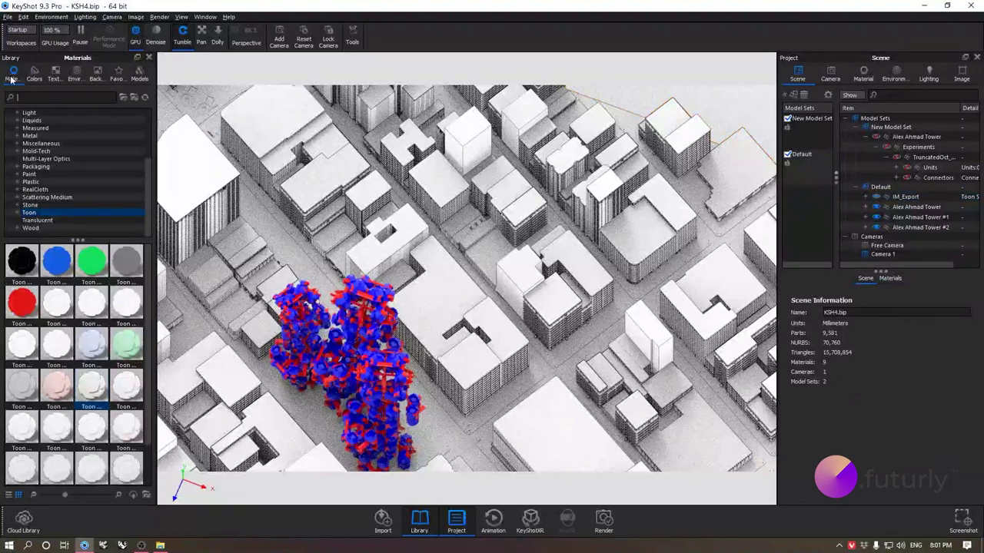
pyautogui.write('MATTE')
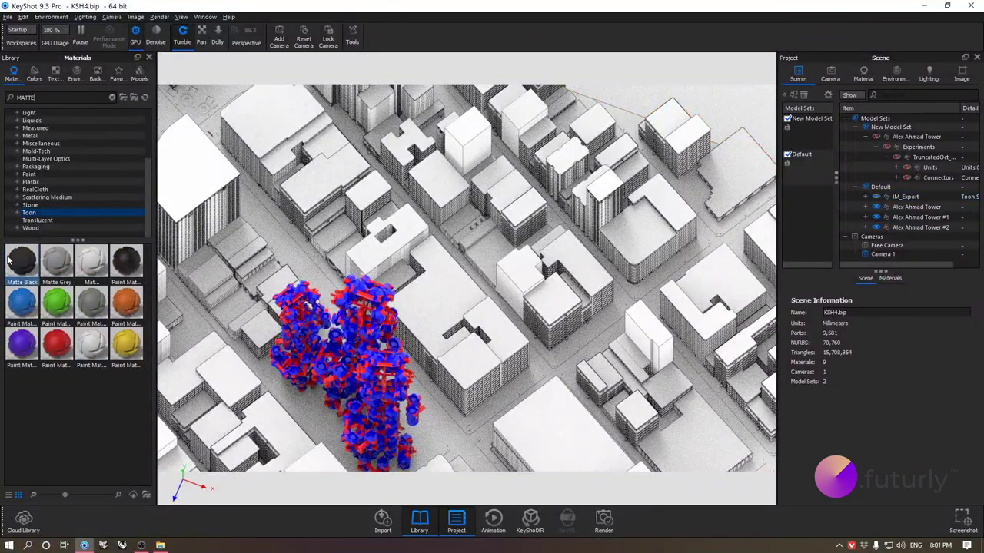
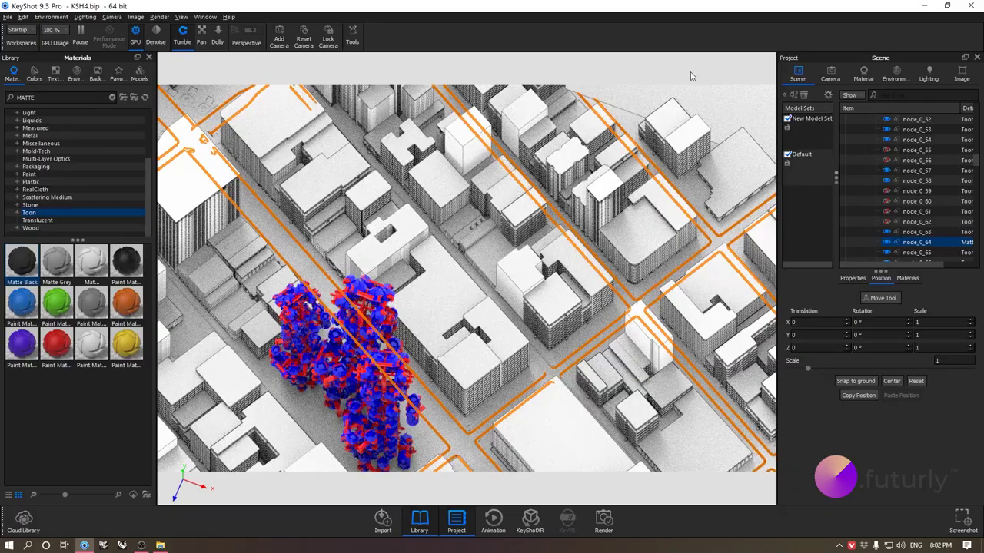
# Centre the sculpture and apply Matte Black to the city's road part
pyautogui.moveTo(682, 289); pyautogui.dragTo(676, 348)
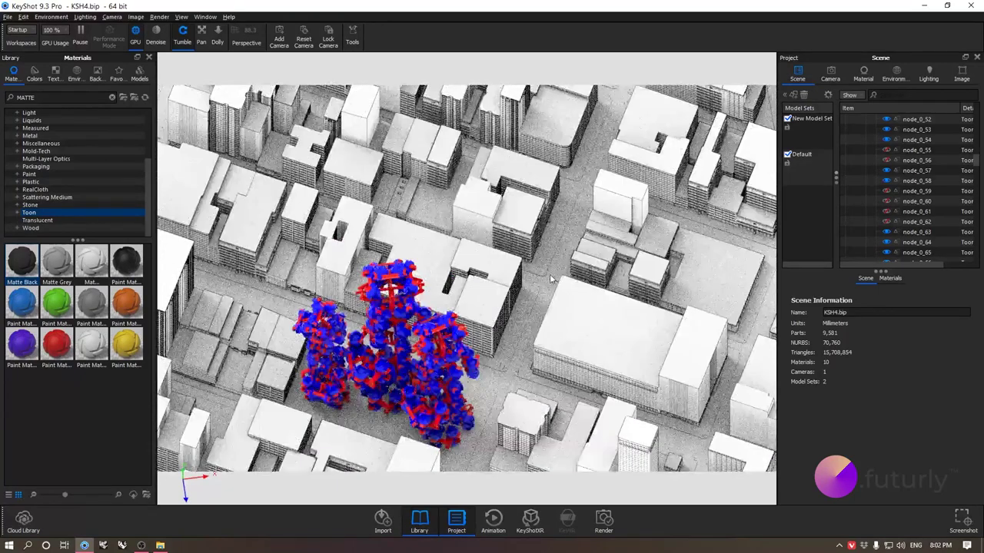
pyautogui.click(550, 279)
pyautogui.moveTo(21, 260); pyautogui.dragTo(919, 151)
# Select ground blocks node_0_169, node_0_170 and a neighbouring block, and give them Matte Grey
pyautogui.click(541, 336)
pyautogui.scroll(-3, 521, 316)
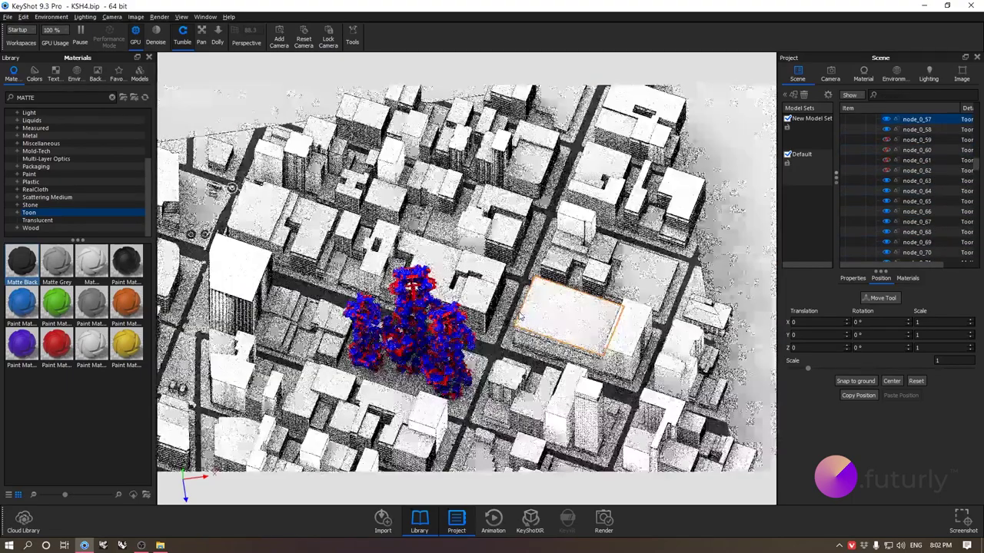
pyautogui.moveTo(521, 316); pyautogui.dragTo(520, 369)
pyautogui.scroll(5, 520, 369)
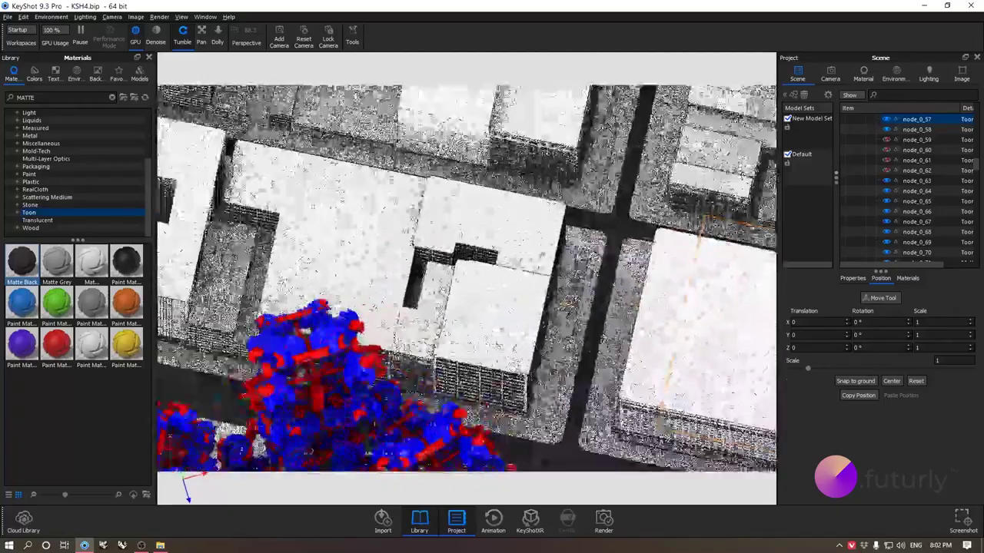
pyautogui.scroll(-3, 545, 294)
pyautogui.click(533, 283)
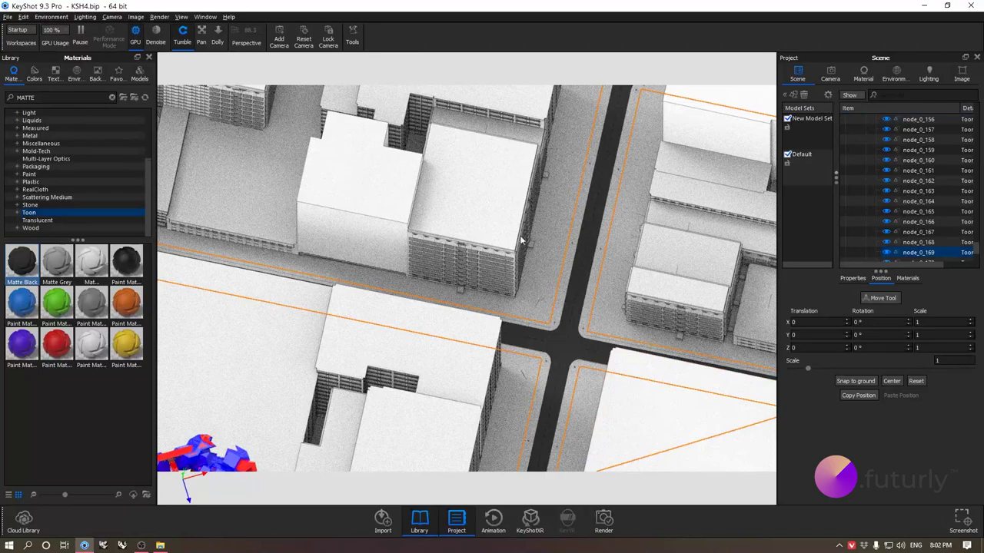
pyautogui.scroll(-5, 547, 276)
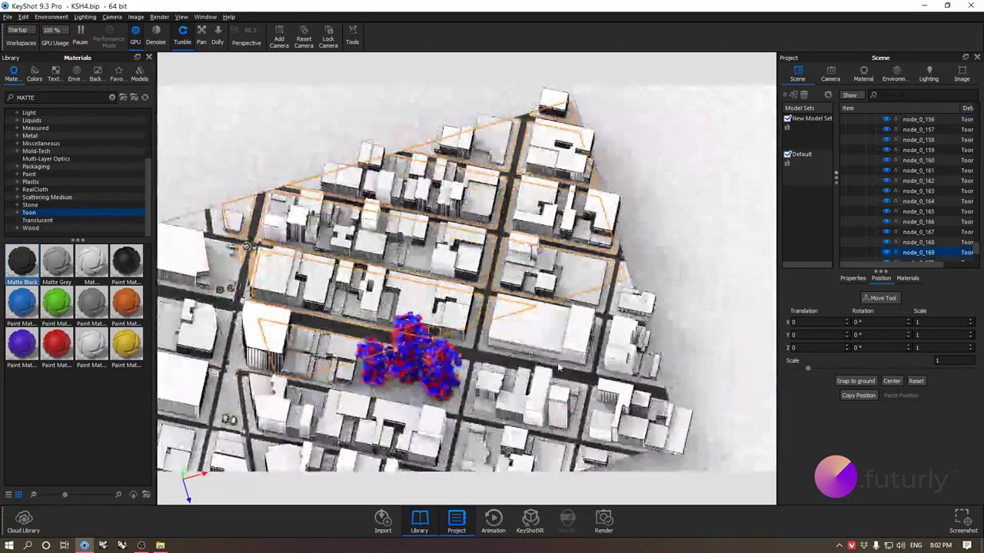
pyautogui.keyDown('shift'); pyautogui.click(413, 401); pyautogui.keyUp('shift')
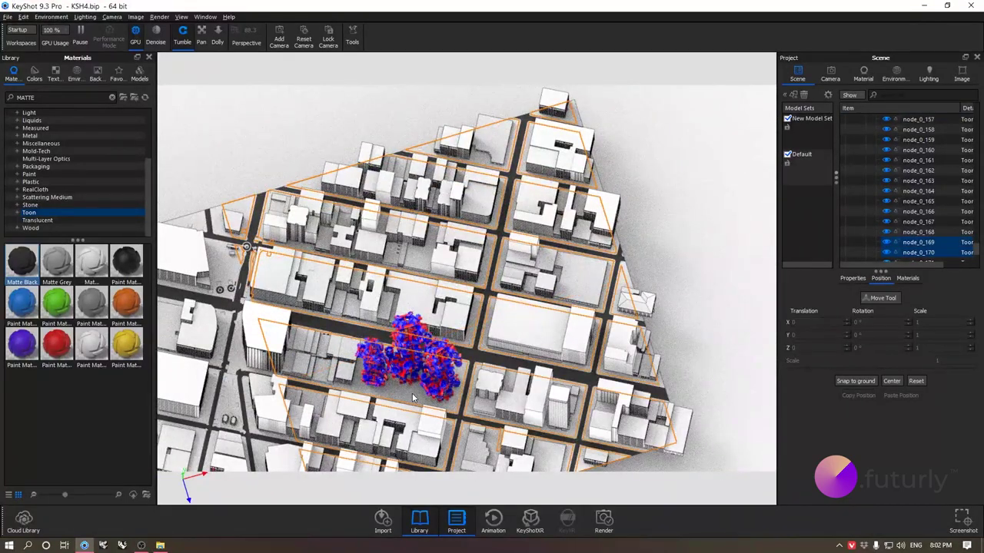
pyautogui.moveTo(417, 341); pyautogui.dragTo(331, 319)
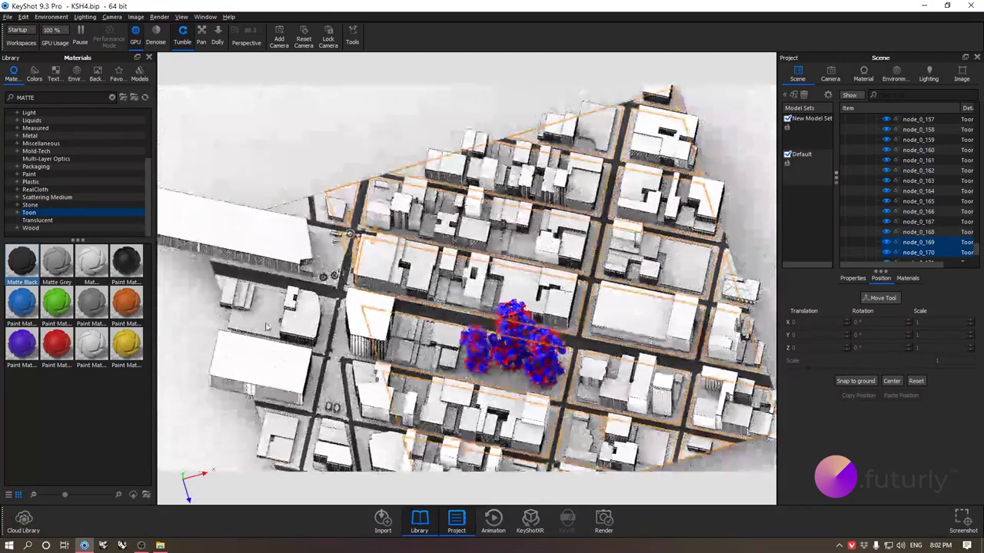
pyautogui.keyDown('shift'); pyautogui.click(345, 415); pyautogui.keyUp('shift')
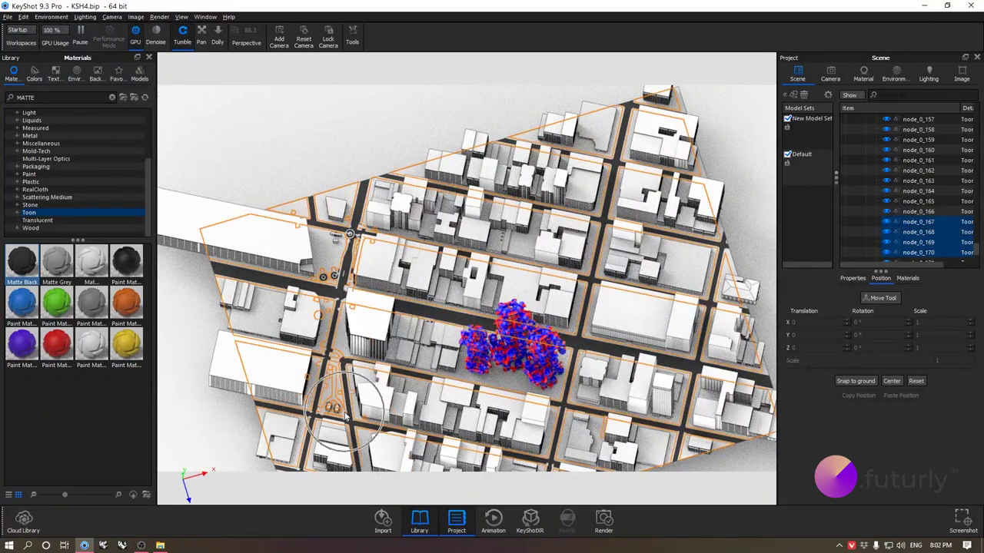
pyautogui.moveTo(422, 372); pyautogui.dragTo(424, 260, button='middle')
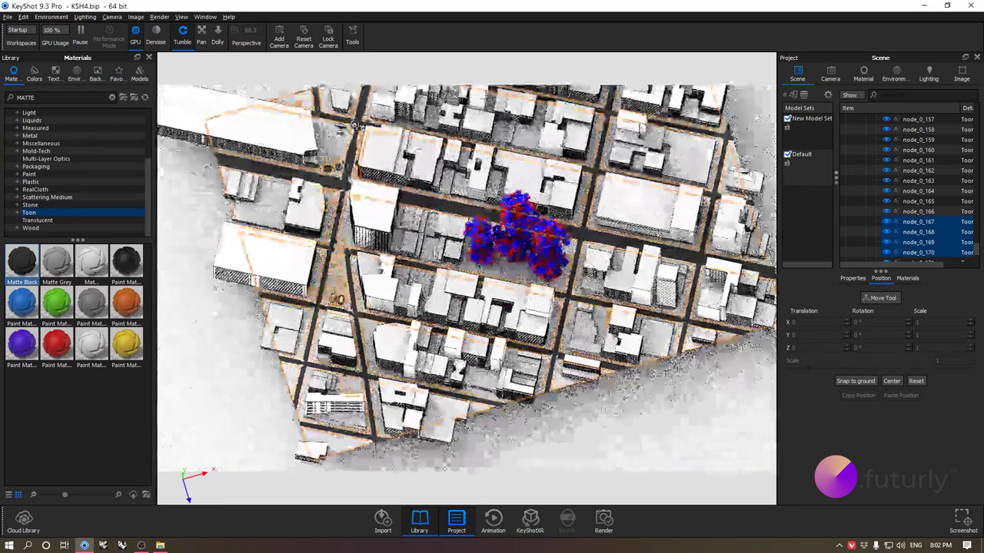
pyautogui.moveTo(53, 266)
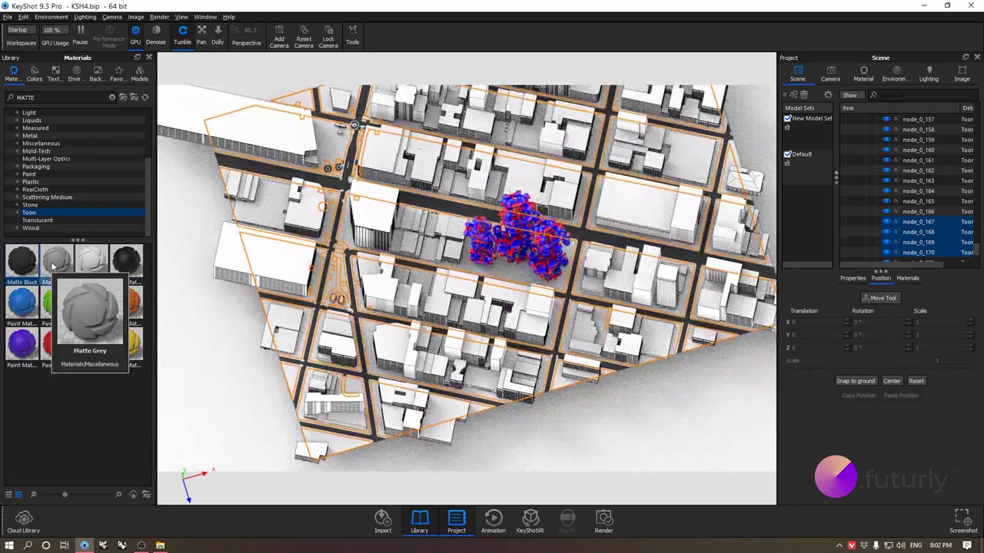
pyautogui.moveTo(52, 266); pyautogui.dragTo(931, 232)
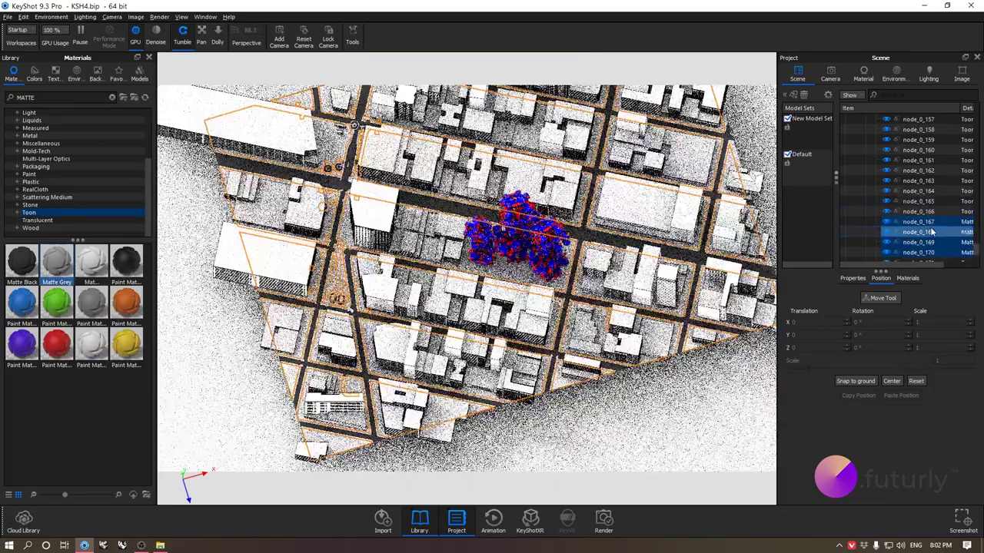
# Drop black Paint Matte onto the street area at the sculpture's base
pyautogui.click(680, 416)
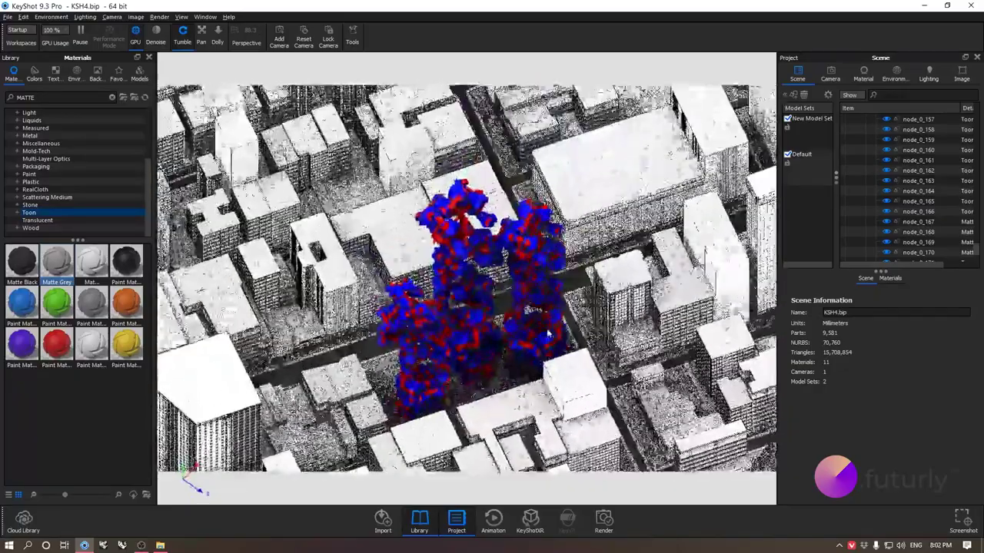
pyautogui.moveTo(127, 262)
pyautogui.mouseDown()
pyautogui.moveTo(386, 367)
pyautogui.moveTo(383, 391)
pyautogui.mouseUp()
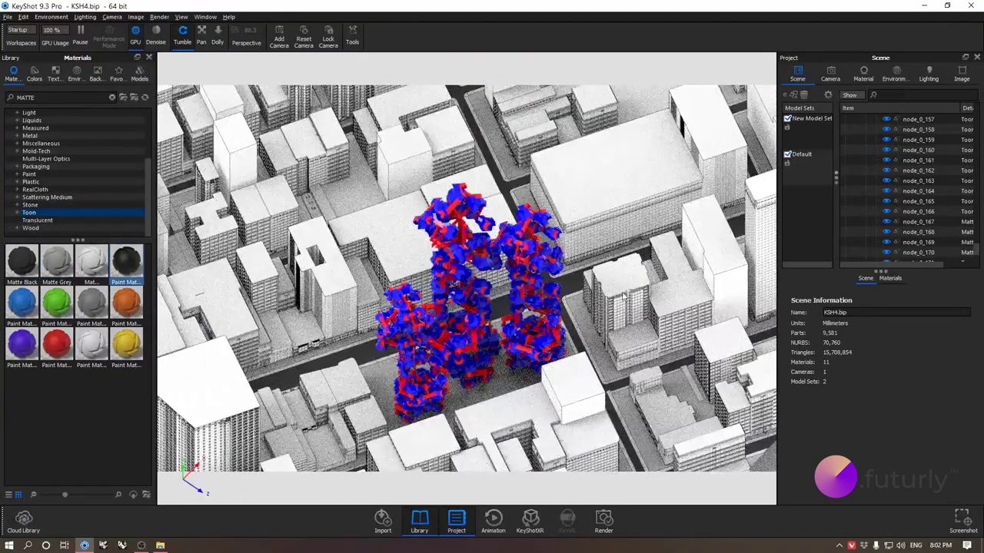
pyautogui.moveTo(488, 259); pyautogui.dragTo(584, 269)
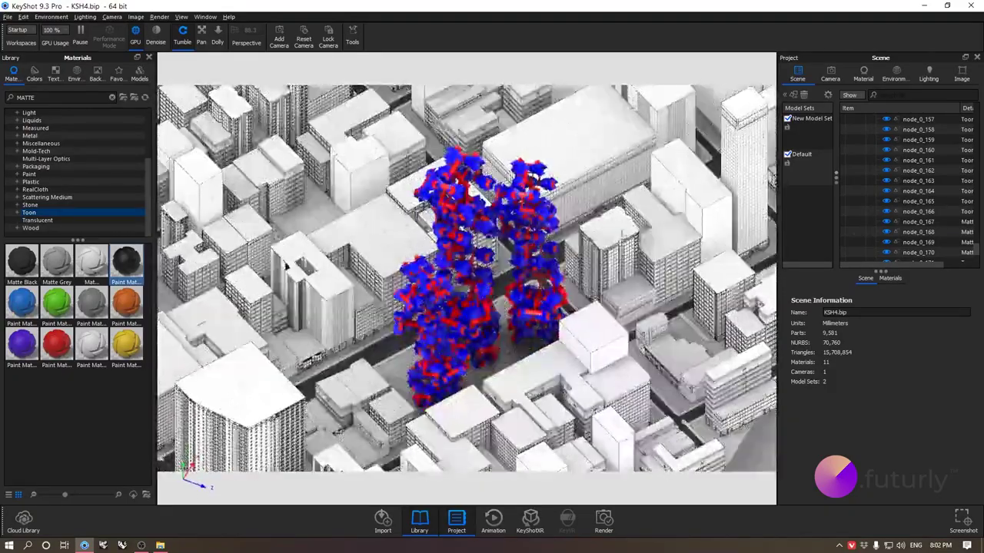
# Select the sculpture tower nodes, starting with node_0_163, and unlink their shared material
pyautogui.click(936, 181)
pyautogui.keyDown('ctrl'); pyautogui.click(919, 232); pyautogui.keyUp('ctrl')
pyautogui.keyDown('ctrl'); pyautogui.click(919, 191); pyautogui.keyUp('ctrl')
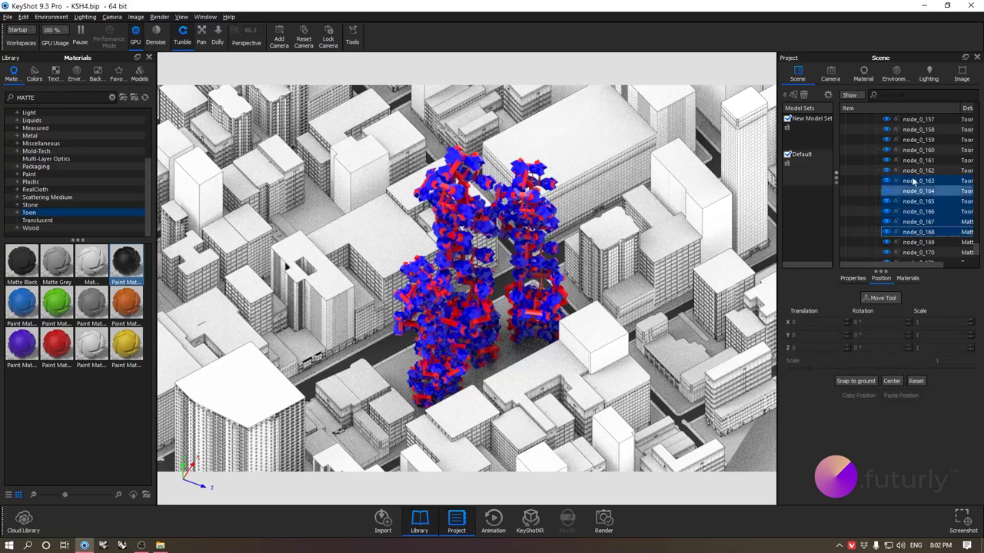
pyautogui.keyDown('ctrl'); pyautogui.click(919, 211); pyautogui.keyUp('ctrl')
pyautogui.keyDown('ctrl'); pyautogui.click(920, 201); pyautogui.keyUp('ctrl')
pyautogui.rightClick(919, 203)
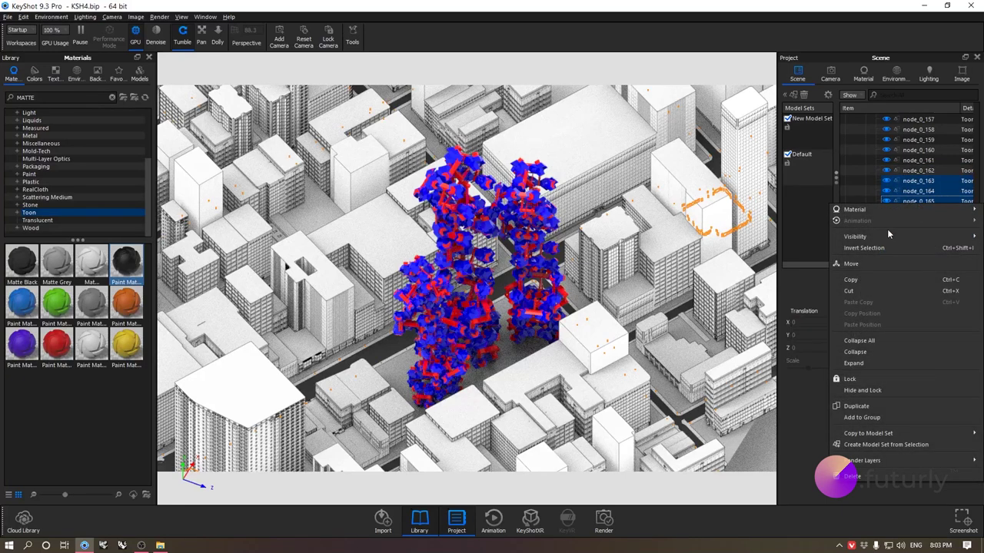
pyautogui.moveTo(865, 210)
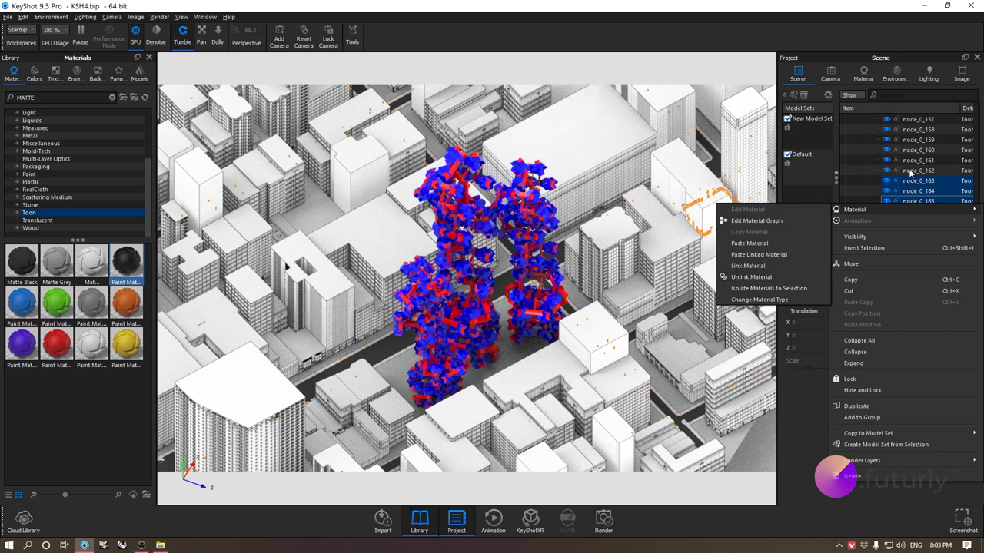
pyautogui.click(752, 278)
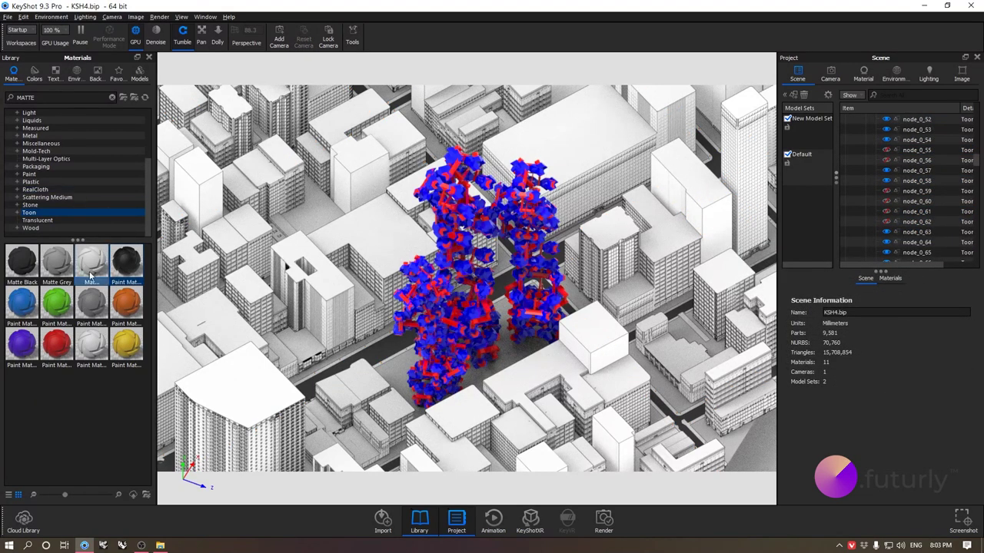
# Apply a white matte material to the left tower's cubes, linking it to the same-named material
pyautogui.moveTo(91, 264); pyautogui.dragTo(414, 273)
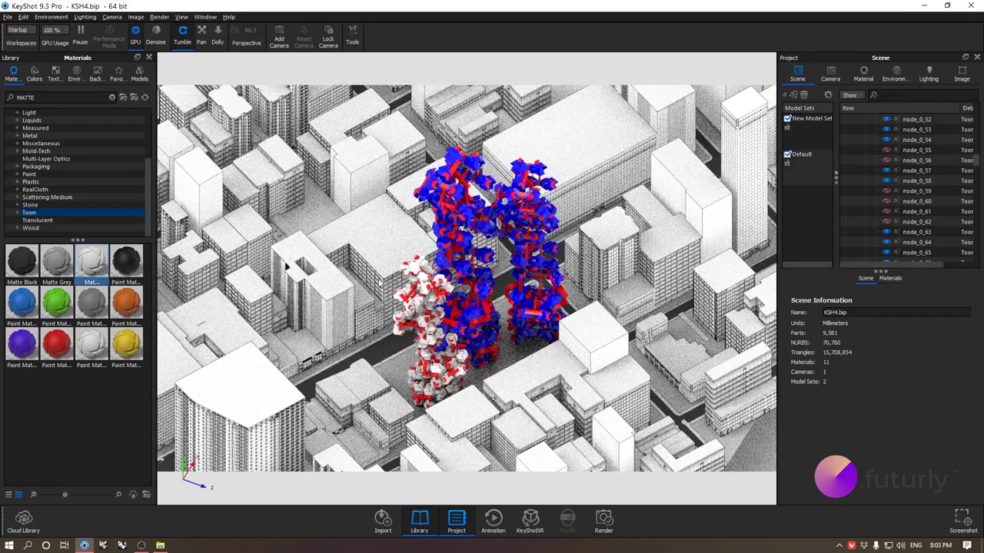
pyautogui.moveTo(87, 262); pyautogui.dragTo(384, 192)
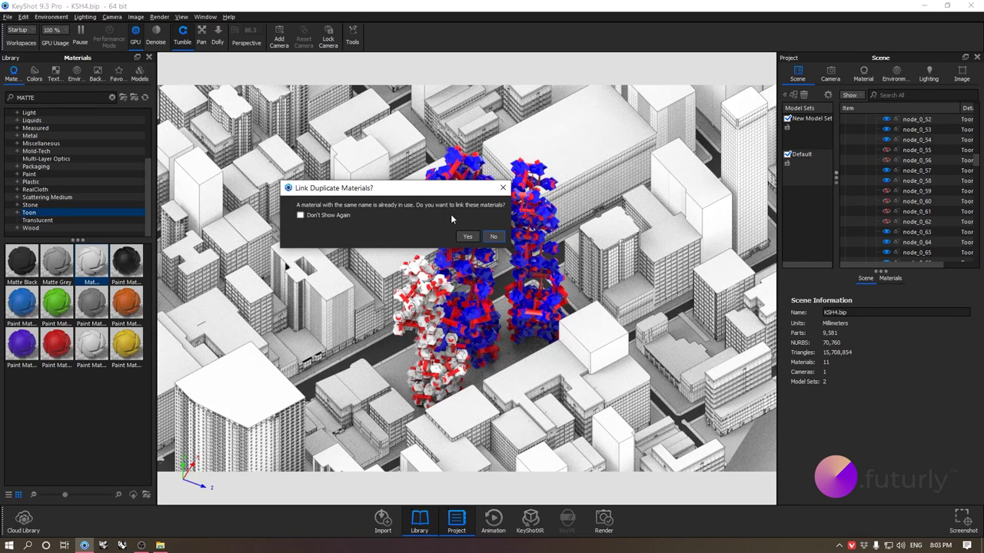
pyautogui.click(467, 236)
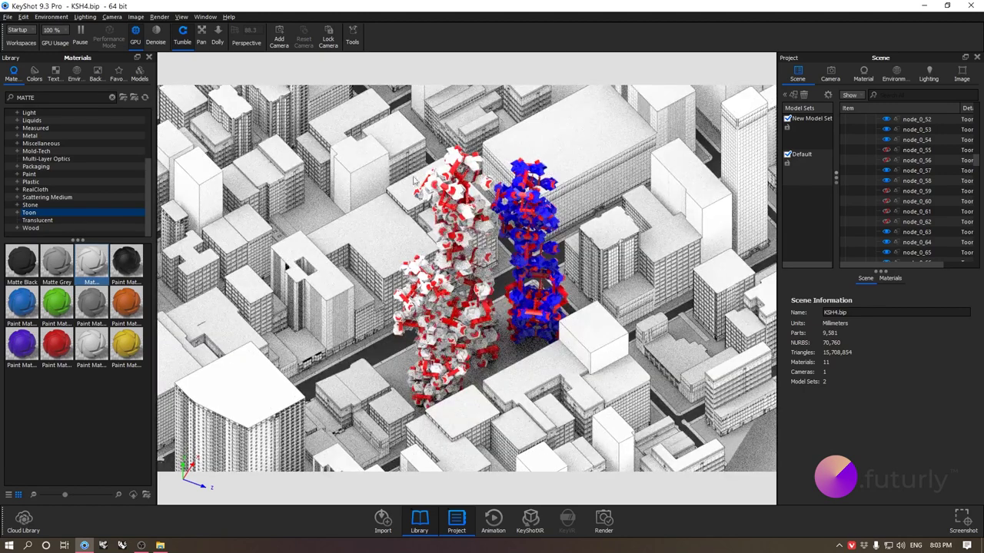
pyautogui.moveTo(91, 261); pyautogui.dragTo(575, 244)
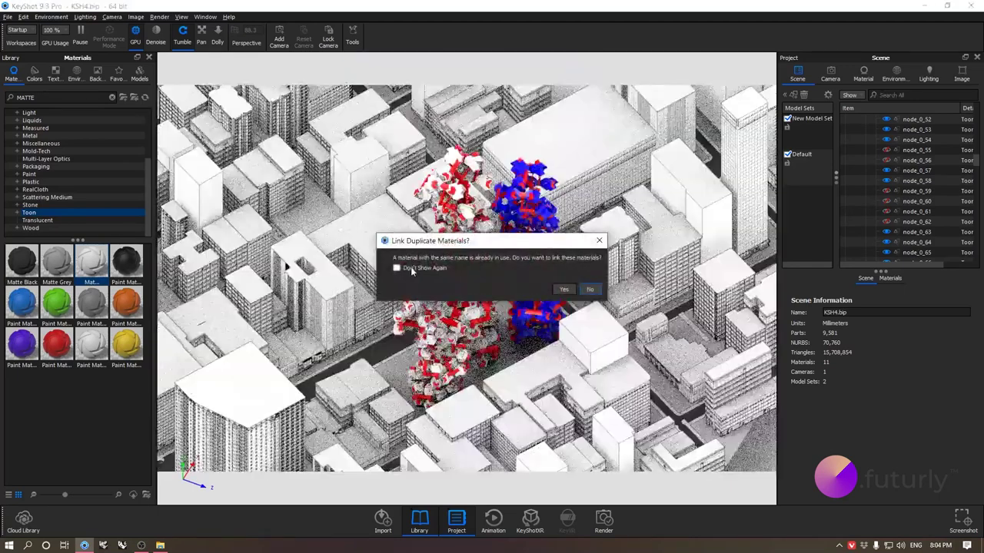
# Confirm the material link, then try yellow Paint Matte on the sculpture and undo it
pyautogui.click(398, 268)
pyautogui.click(566, 290)
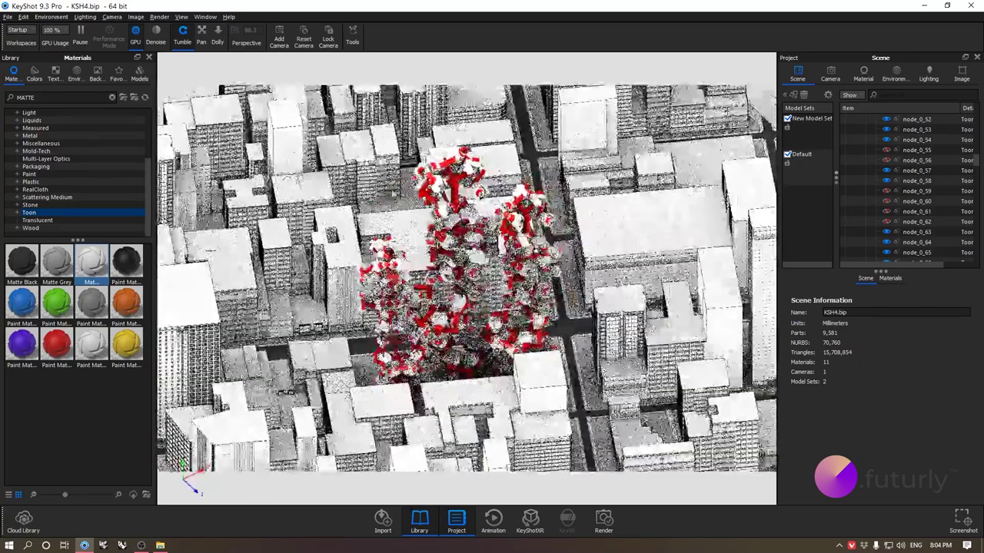
pyautogui.moveTo(126, 345)
pyautogui.mouseDown()
pyautogui.moveTo(435, 204)
pyautogui.moveTo(448, 215)
pyautogui.mouseUp()
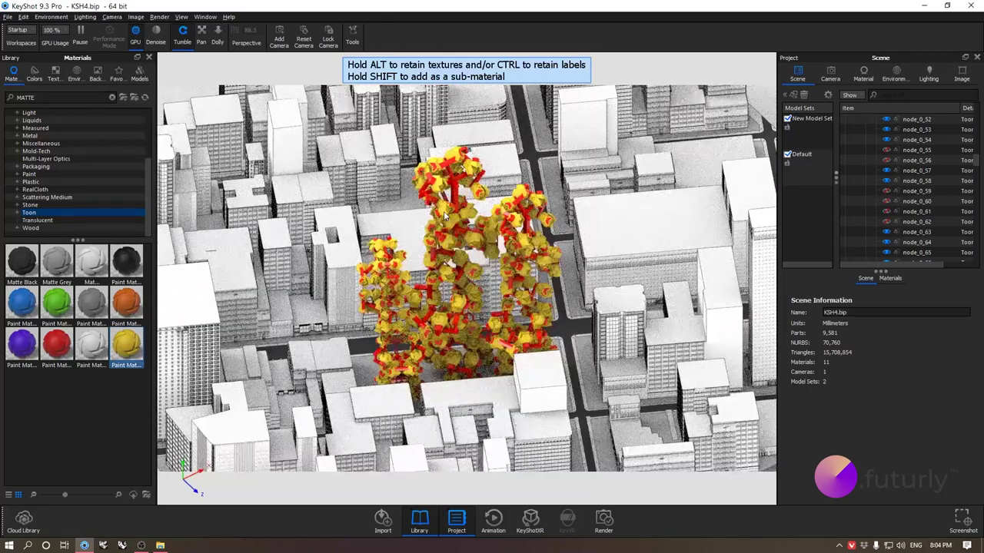
pyautogui.moveTo(221, 208); pyautogui.dragTo(470, 209)
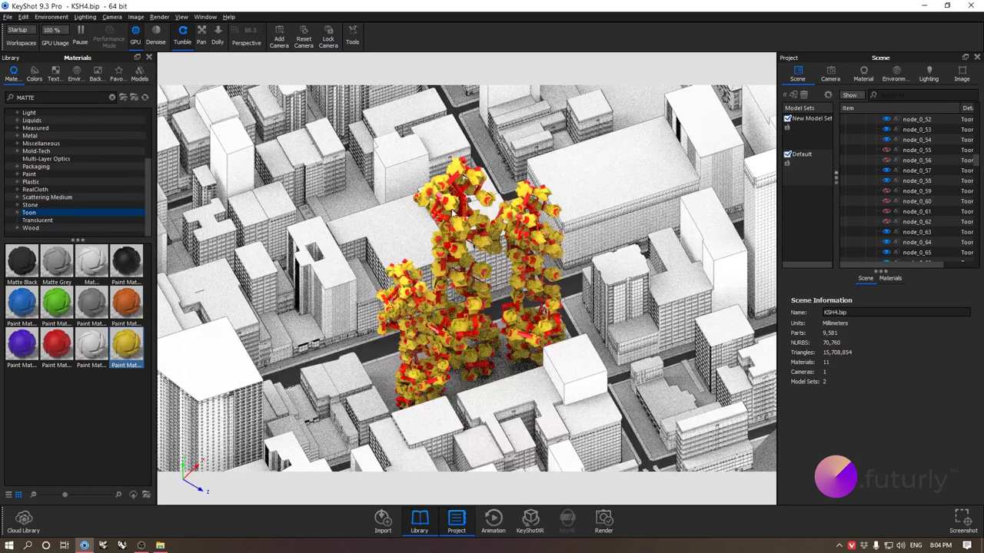
pyautogui.hotkey('ctrl', 'z')
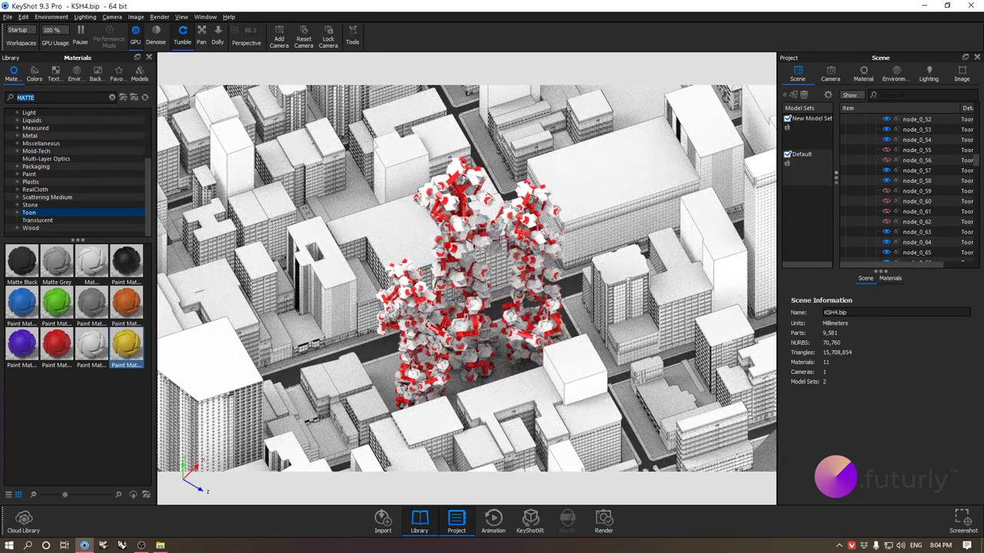
# Search the library for 'liq' and apply Liquid Blue to all the sculpture cubes
pyautogui.write('liq')
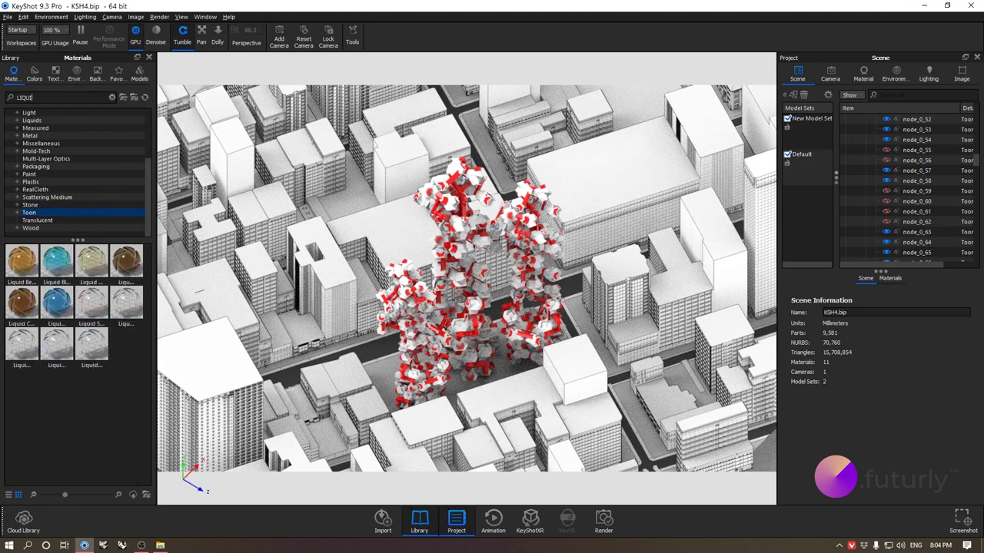
pyautogui.moveTo(62, 274); pyautogui.dragTo(472, 222)
pyautogui.moveTo(64, 269)
pyautogui.moveTo(65, 269); pyautogui.dragTo(451, 332)
pyautogui.moveTo(57, 262); pyautogui.dragTo(551, 265)
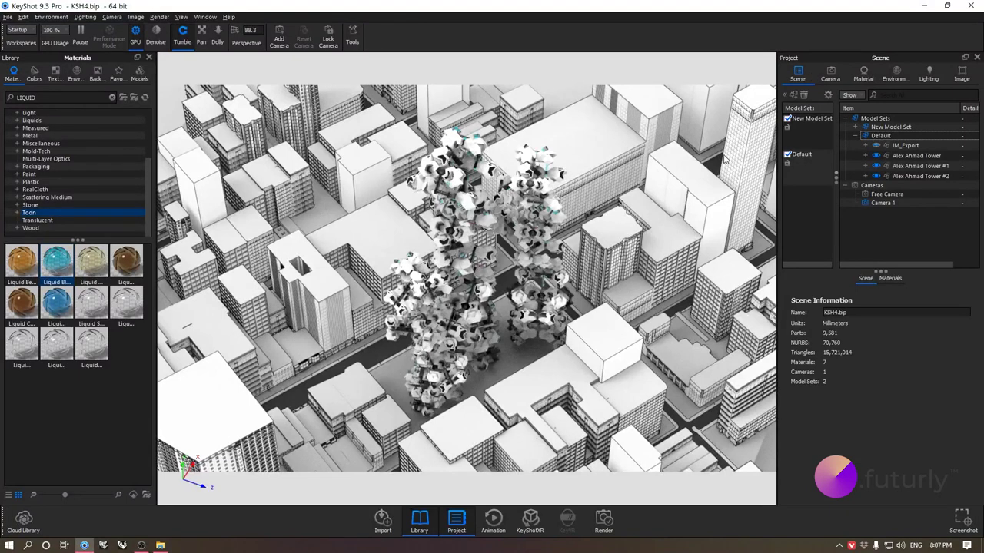
# Level Camera 1 by setting Twist, Inclination and Azimuth all to 0
pyautogui.click(830, 75)
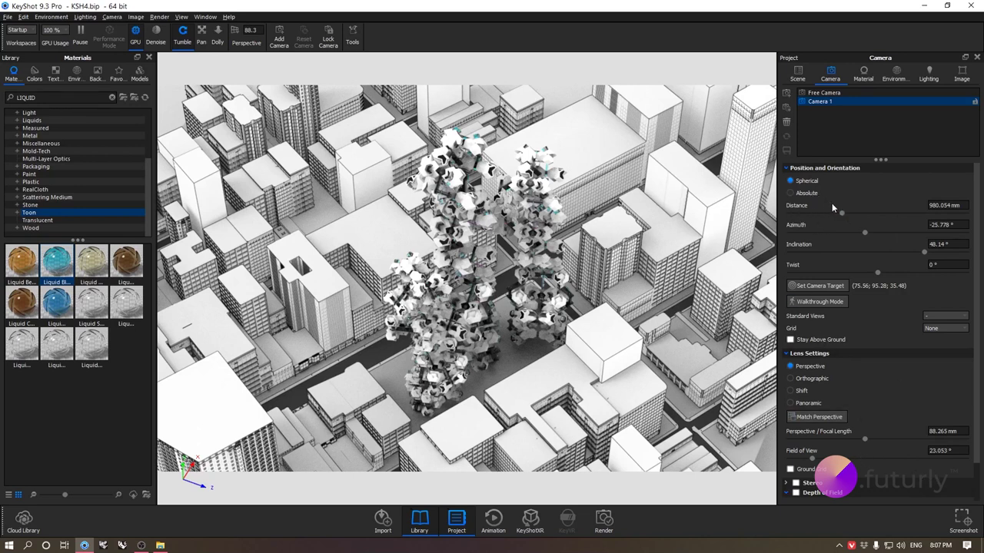
pyautogui.moveTo(832, 215); pyautogui.dragTo(912, 265)
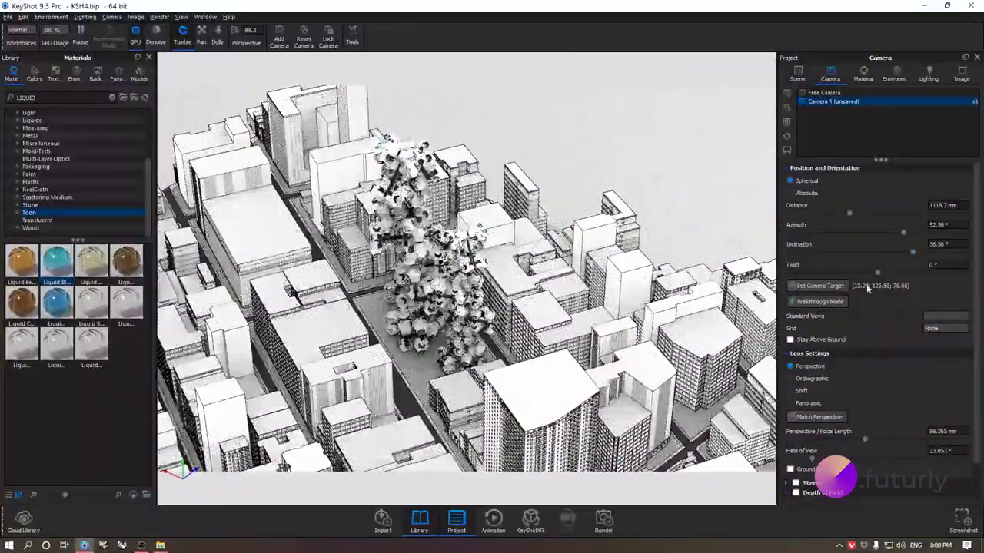
pyautogui.moveTo(877, 273)
pyautogui.mouseDown()
pyautogui.moveTo(904, 274)
pyautogui.moveTo(860, 269)
pyautogui.moveTo(896, 274)
pyautogui.mouseUp()
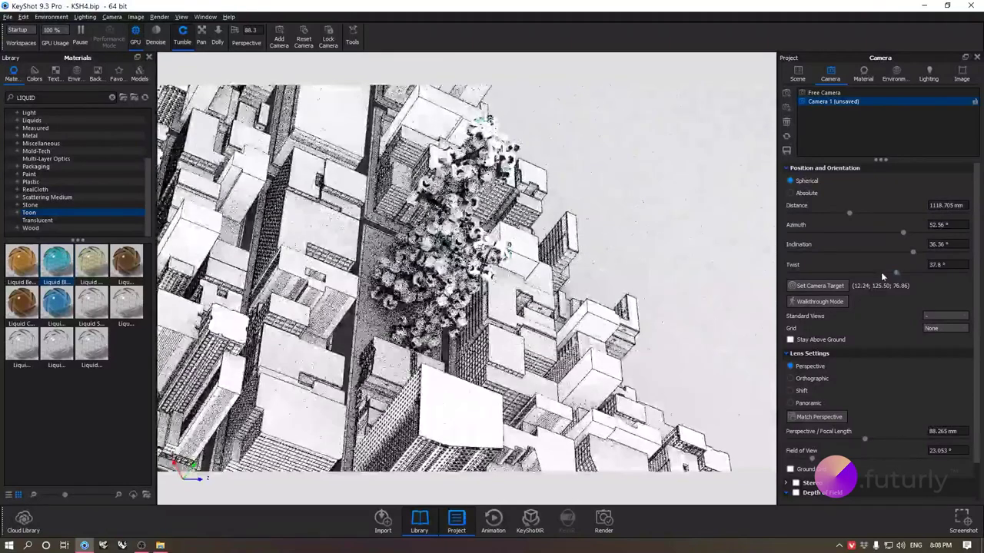
pyautogui.press('Return')
pyautogui.click(959, 245)
pyautogui.write('0')
pyautogui.press('Return')
pyautogui.click(953, 224)
pyautogui.write('0')
pyautogui.press('Return')
# Orbit, zoom and pan to a closer aerial view down onto the two towers
pyautogui.moveTo(591, 229); pyautogui.dragTo(396, 363)
pyautogui.scroll(5, 503, 357)
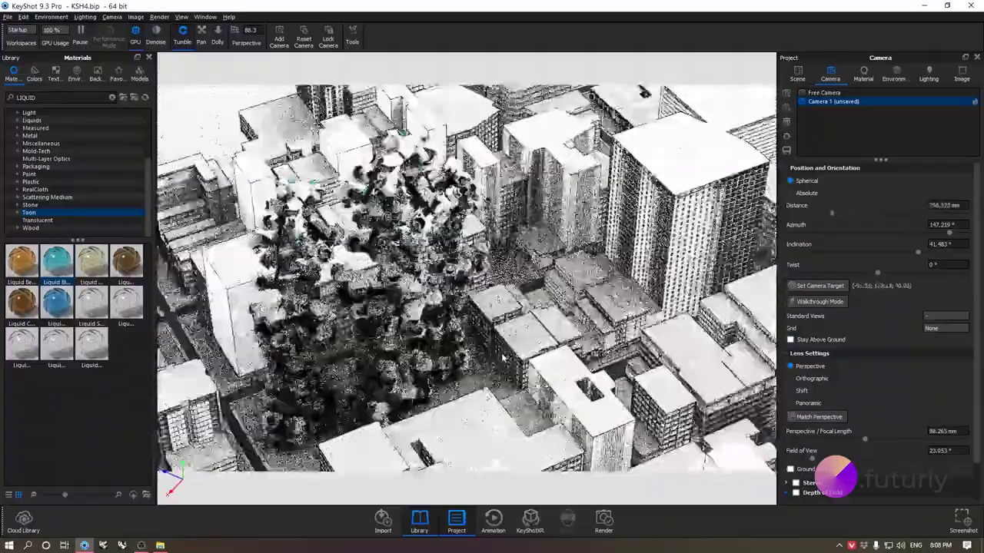
pyautogui.moveTo(504, 357); pyautogui.dragTo(549, 338, button='middle')
pyautogui.moveTo(550, 338); pyautogui.dragTo(514, 362)
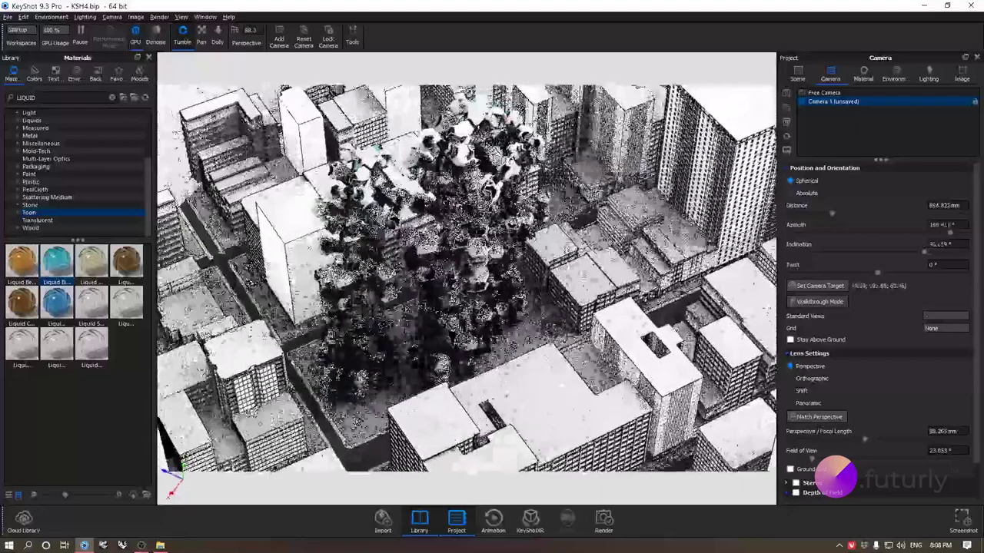
pyautogui.click(824, 92)
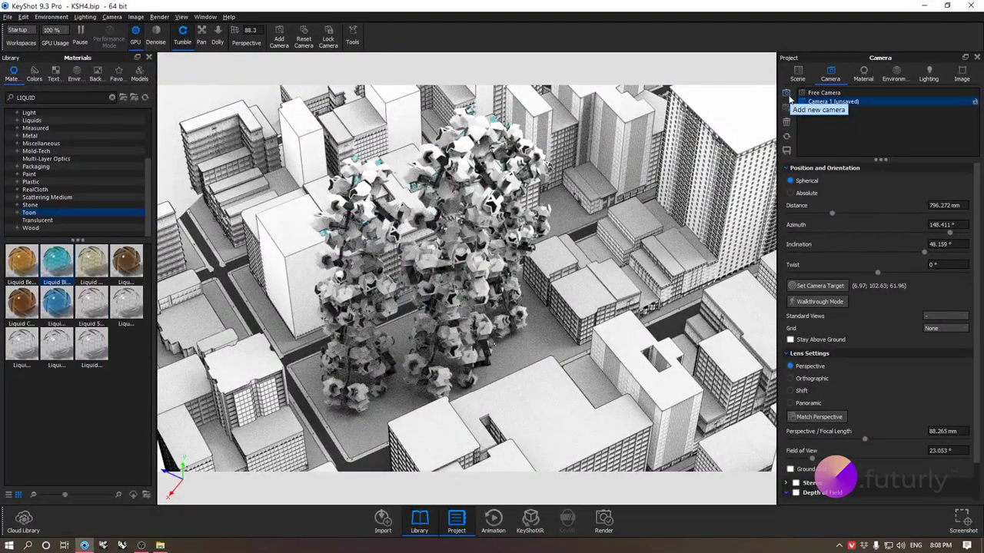
# Create Camera 2 and orbit it to its own aerial angle, comparing against Camera 1
pyautogui.click(787, 94)
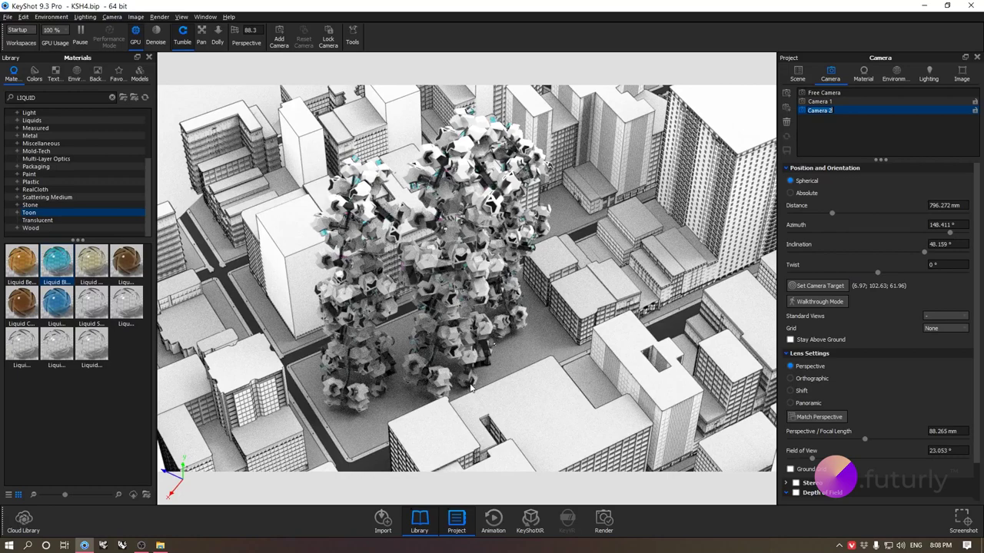
pyautogui.click(819, 102)
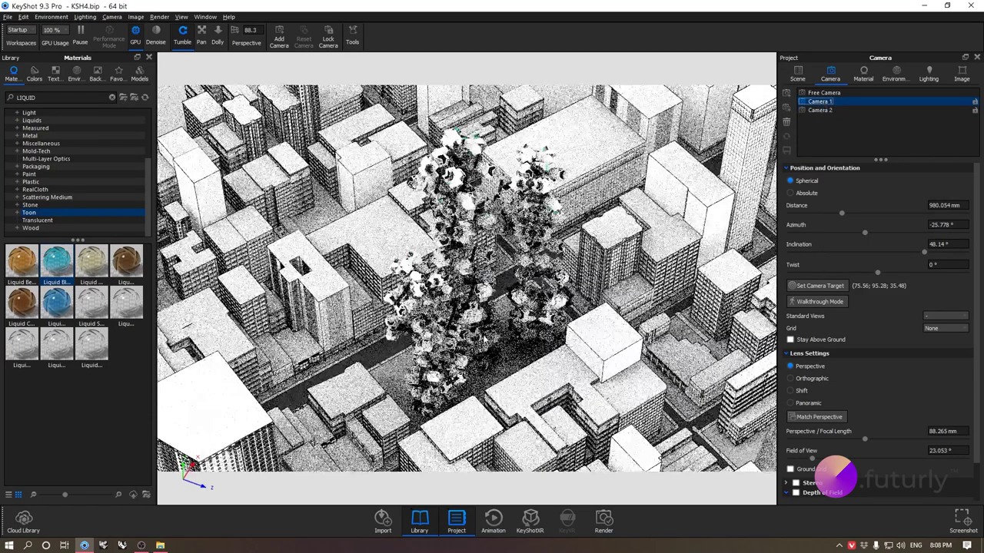
pyautogui.click(829, 111)
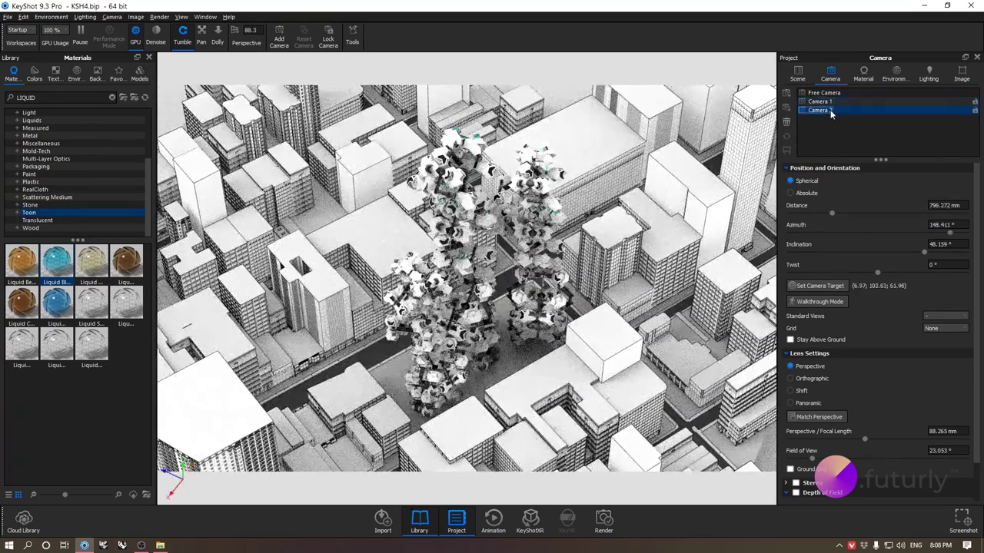
pyautogui.moveTo(546, 286); pyautogui.dragTo(307, 243)
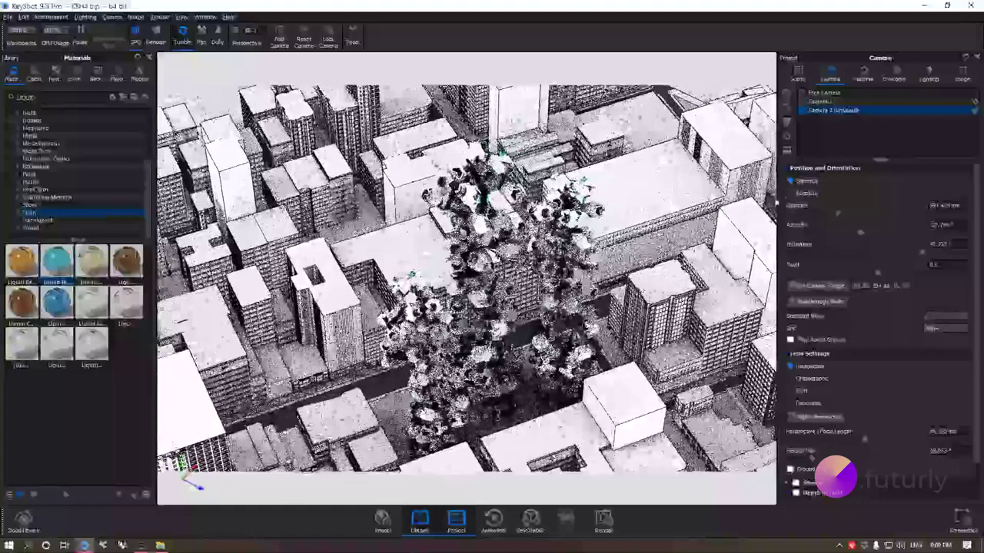
pyautogui.click(847, 101)
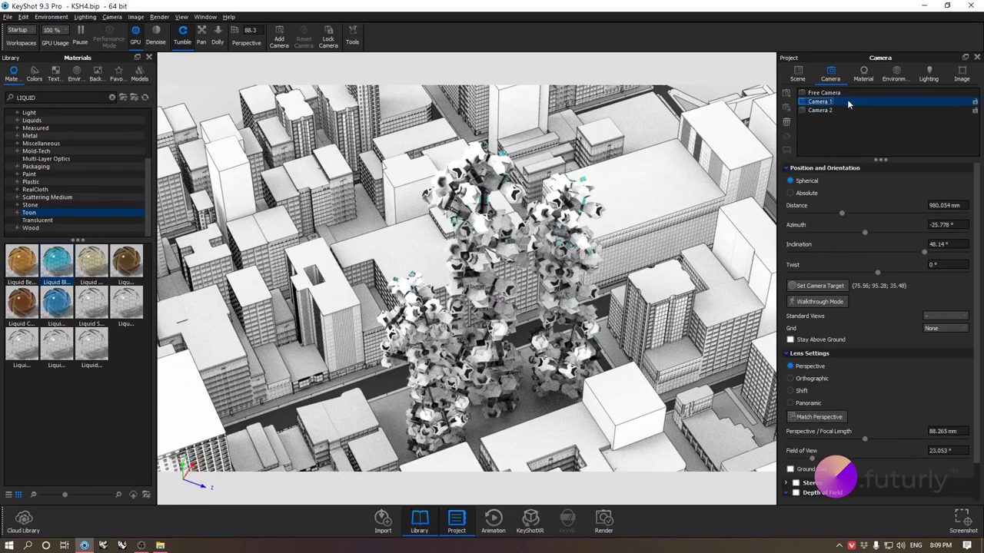
pyautogui.click(846, 110)
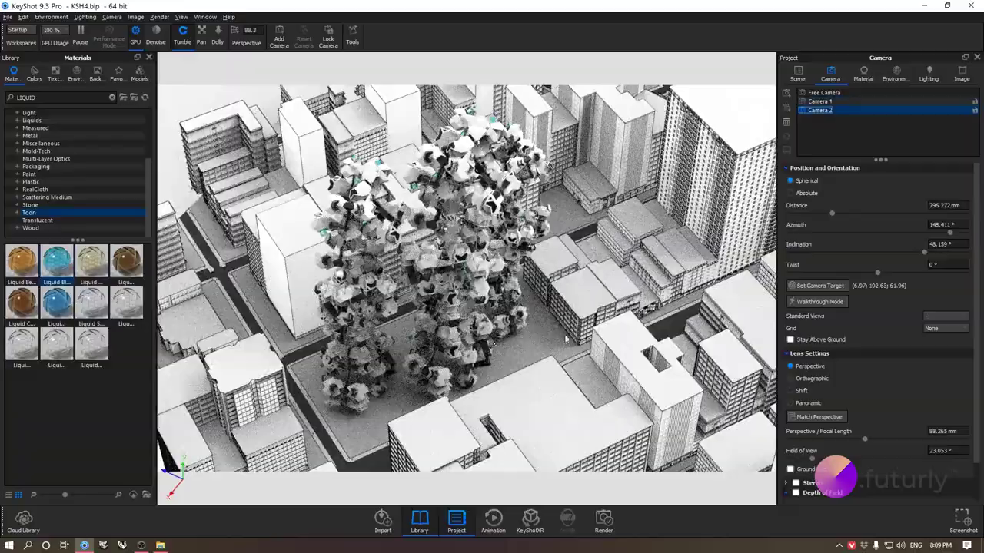
pyautogui.moveTo(551, 325); pyautogui.dragTo(323, 221)
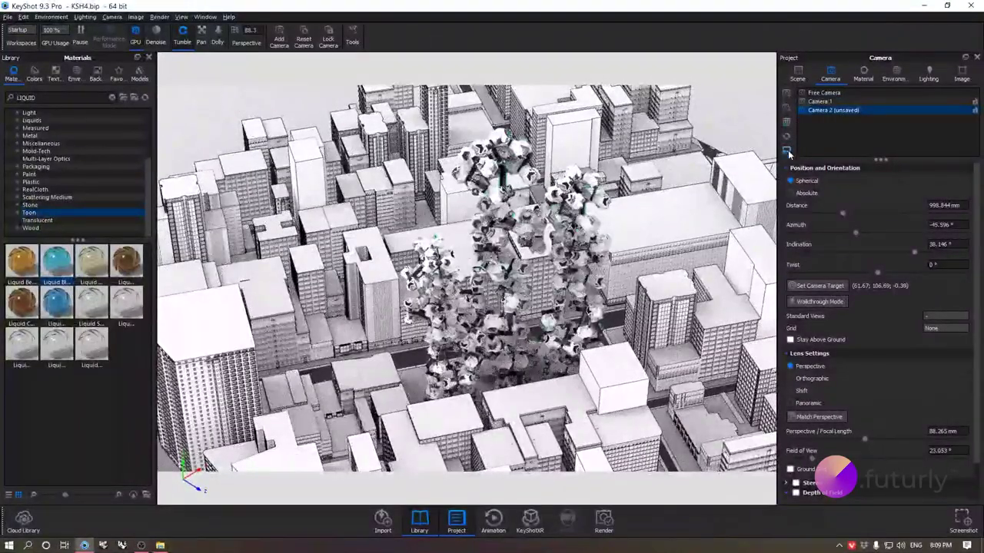
# Save Camera 2, retarget it on a point near the sculpture, and set azimuth to about -23°
pyautogui.click(786, 152)
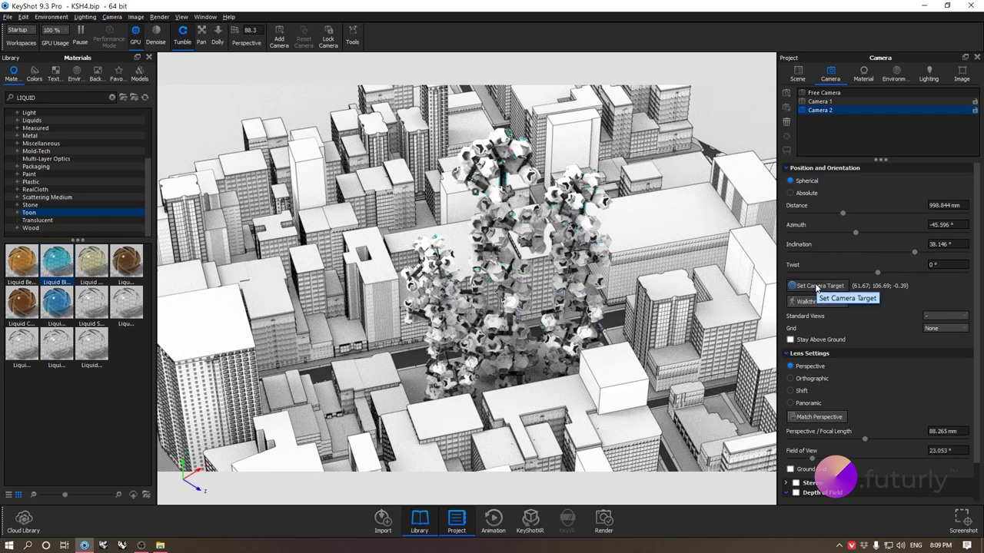
pyautogui.click(817, 286)
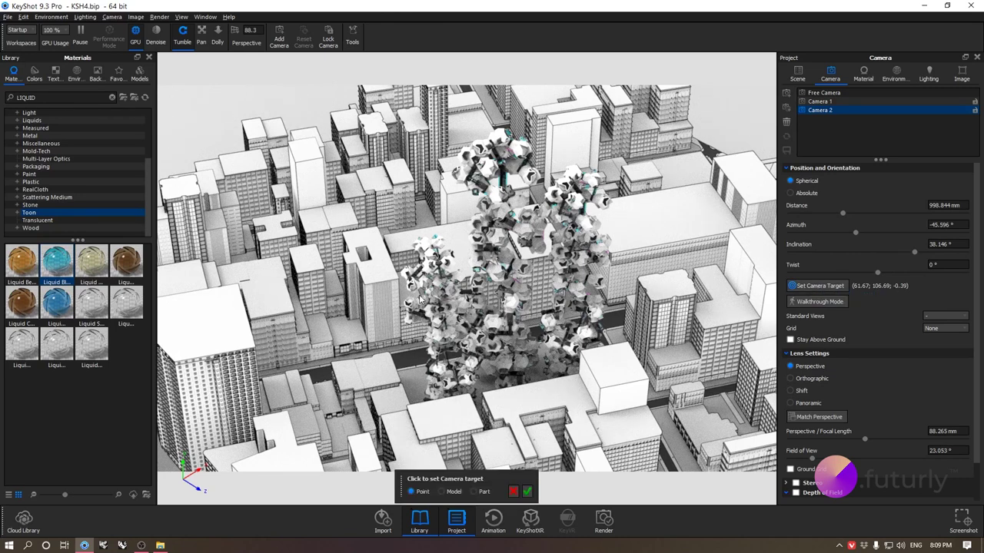
pyautogui.click(509, 224)
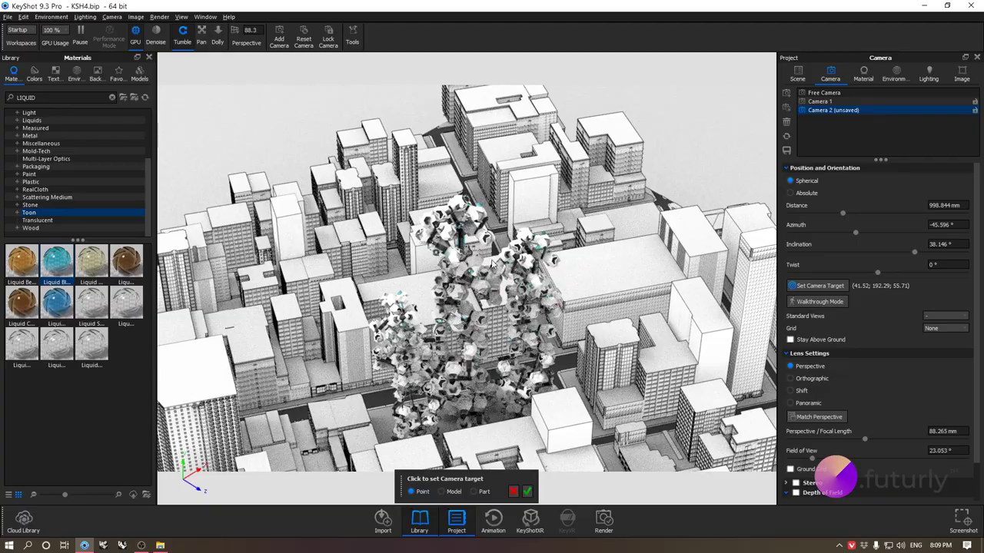
pyautogui.click(527, 492)
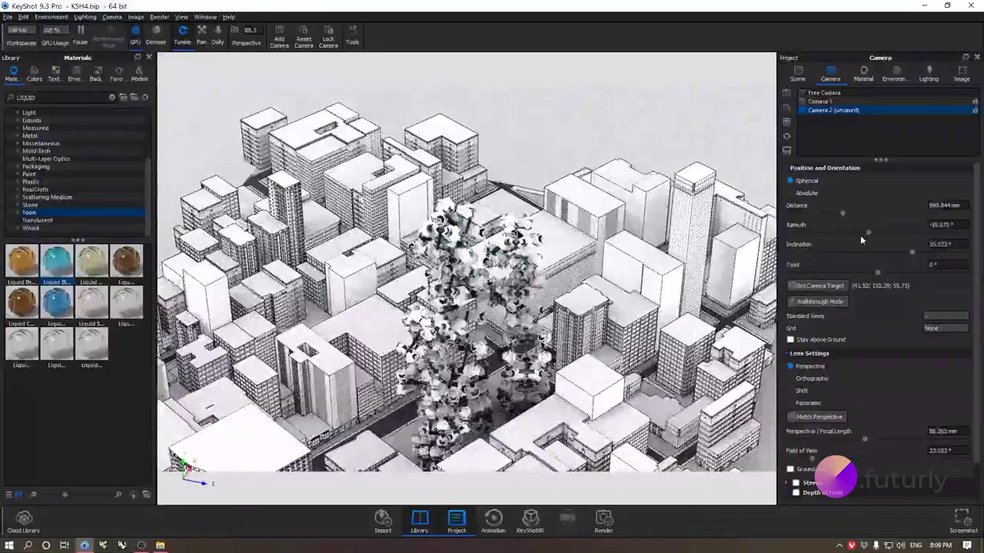
pyautogui.moveTo(881, 232); pyautogui.dragTo(866, 232)
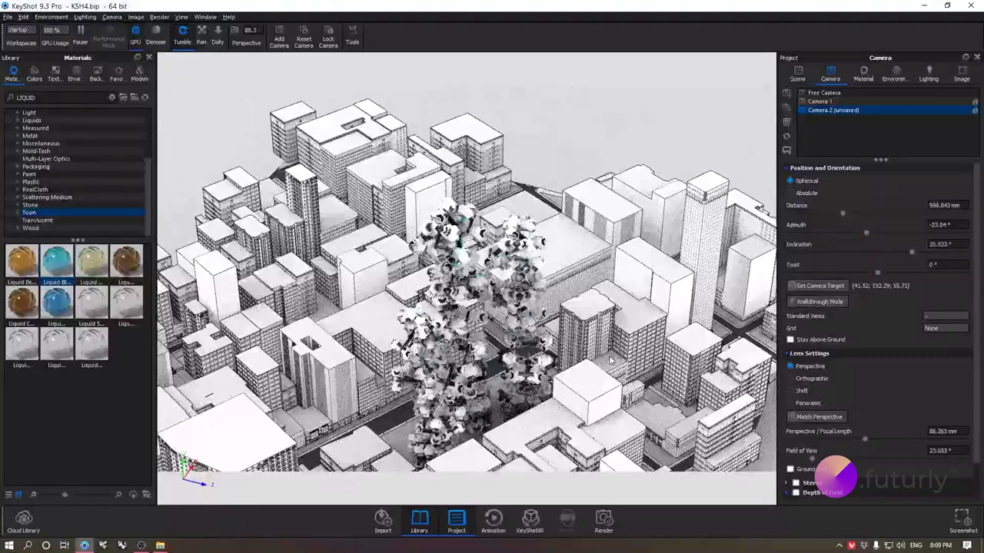
# Create First Person Camera 1 by walking forward, turning left and backing up, then confirming
pyautogui.click(824, 302)
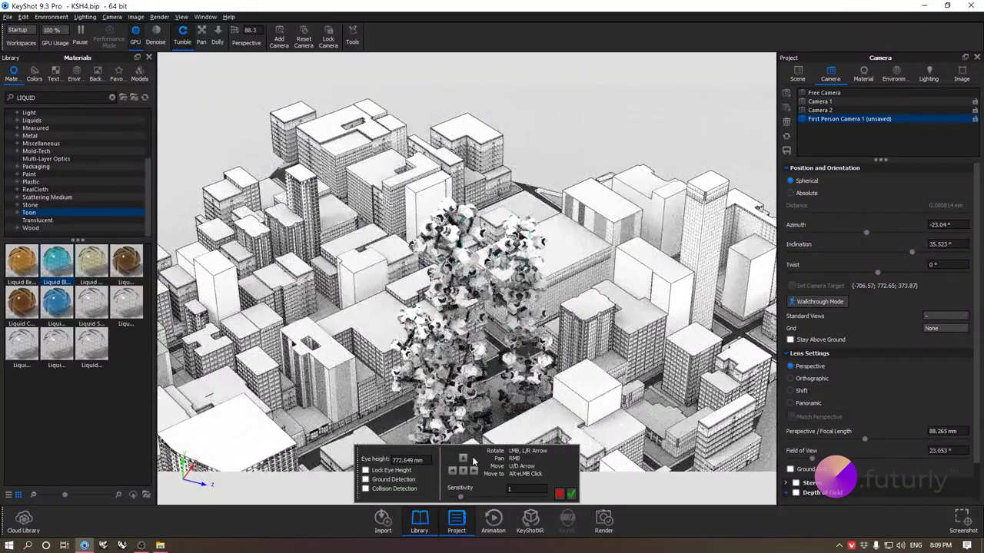
pyautogui.click(462, 459)
pyautogui.click(453, 470)
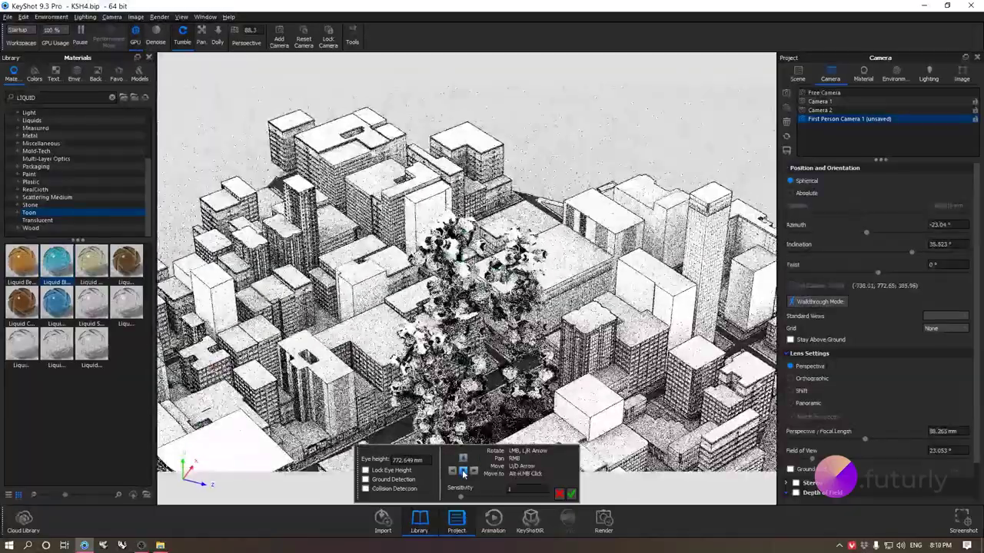
pyautogui.moveTo(452, 473); pyautogui.dragTo(452, 472)
pyautogui.press('Down')
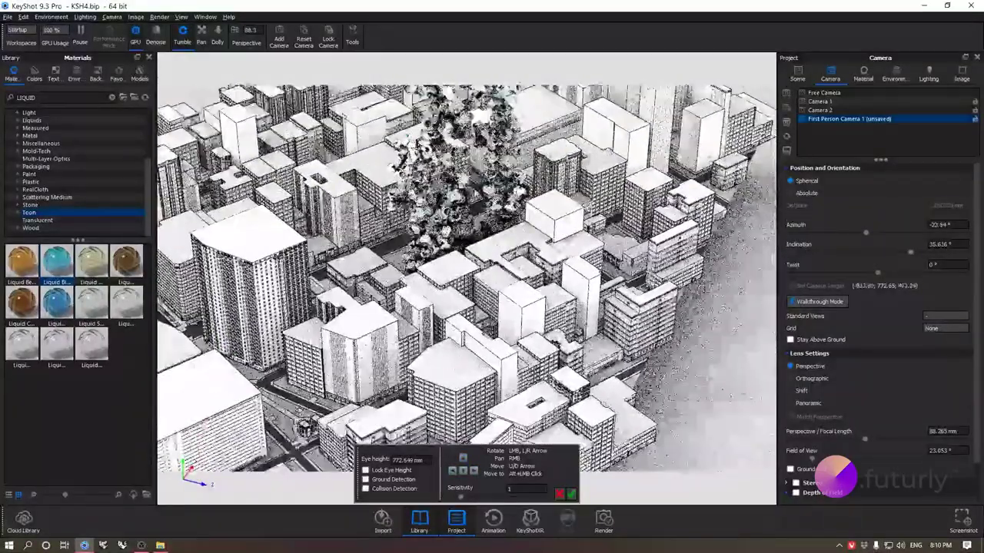
pyautogui.press('Down')
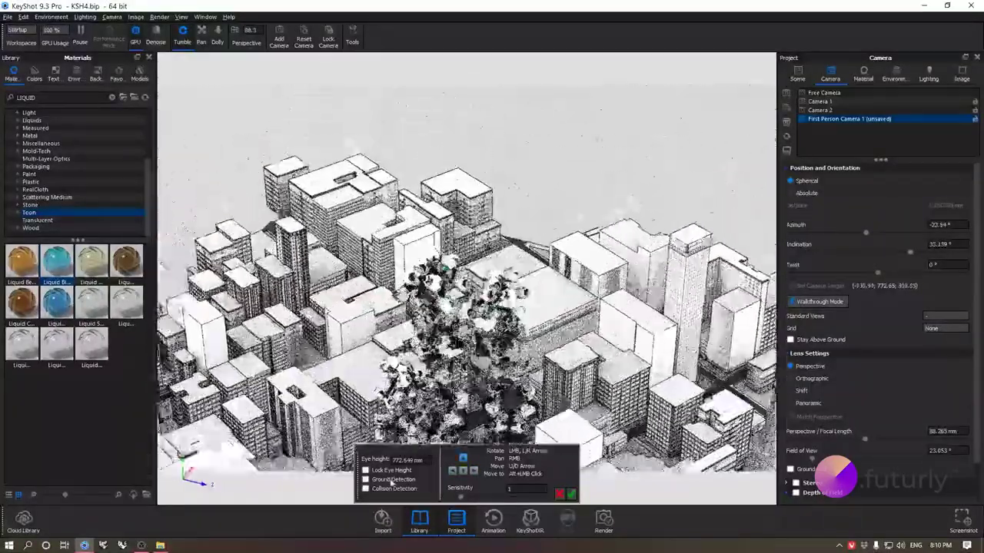
pyautogui.press('Down')
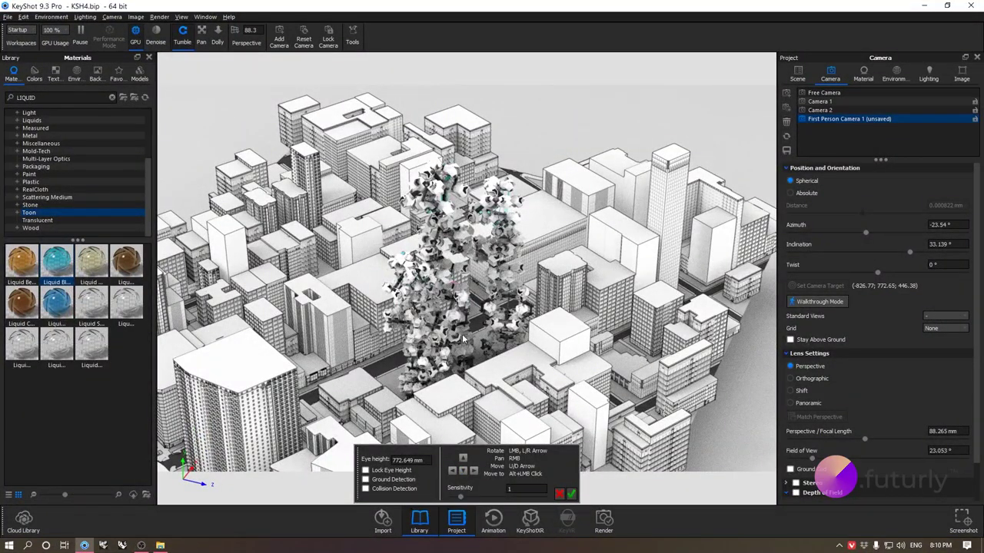
pyautogui.click(572, 494)
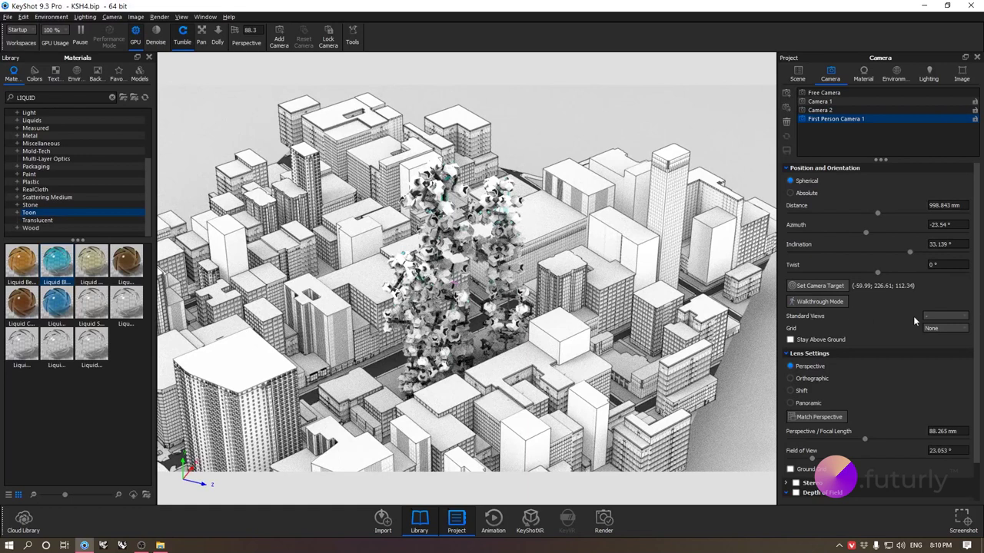
pyautogui.click(943, 316)
# View the city from the Back, Front and Top standard views
pyautogui.click(934, 336)
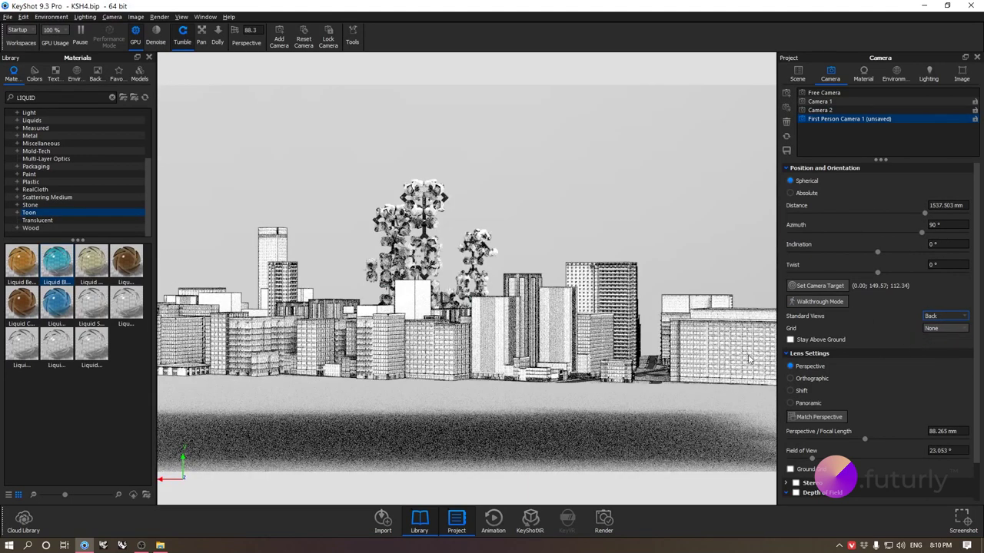
pyautogui.click(970, 316)
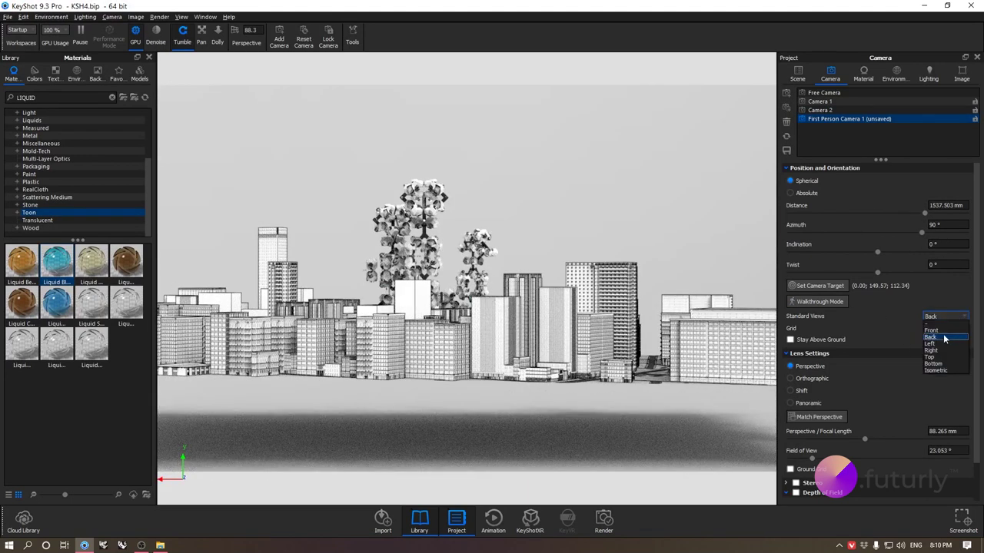
pyautogui.click(940, 330)
pyautogui.click(943, 315)
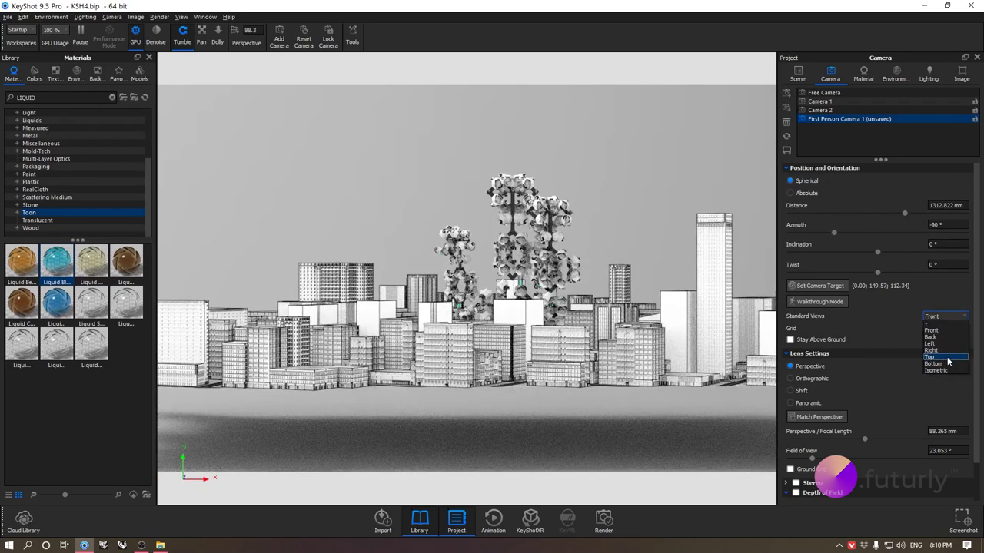
pyautogui.click(947, 357)
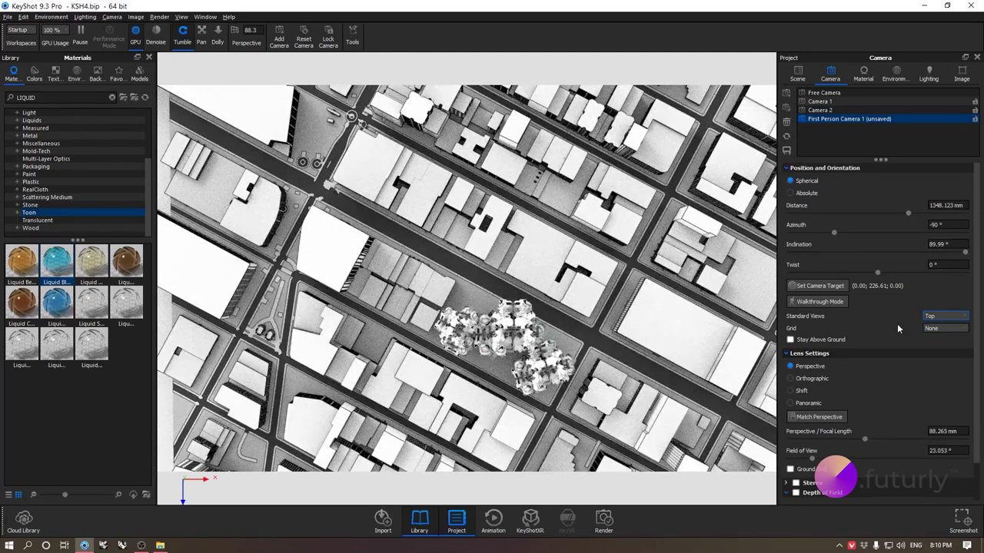
# Reset the standard view to none and overlay a Halves composition grid
pyautogui.click(939, 316)
pyautogui.click(937, 324)
pyautogui.click(944, 328)
pyautogui.click(935, 342)
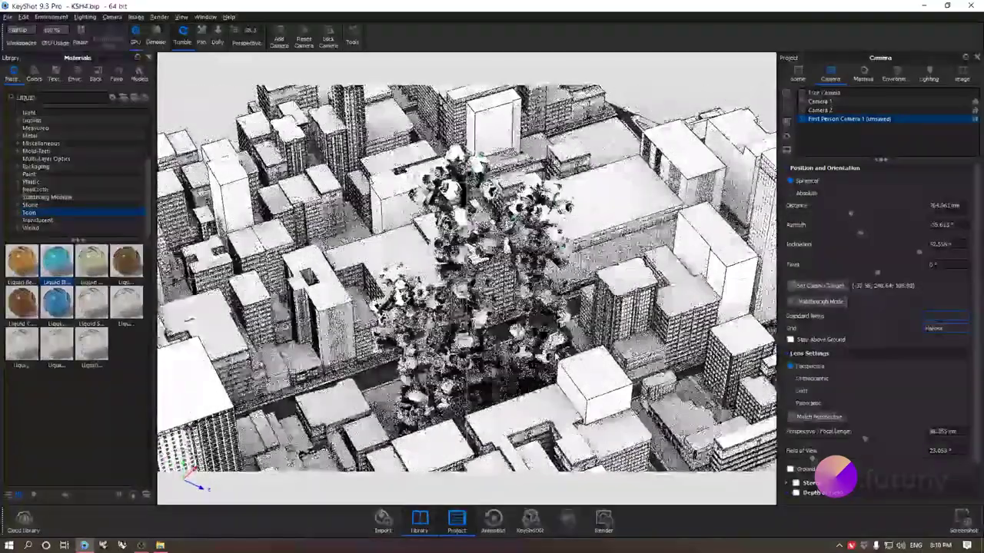
# Switch to Camera 2 and overlay a rule-of-thirds grid
pyautogui.click(845, 110)
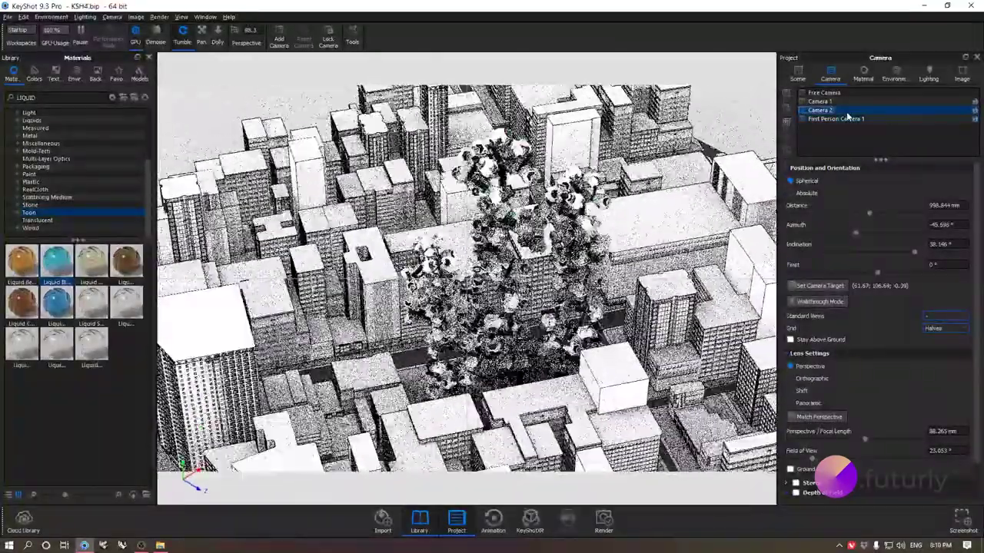
pyautogui.click(926, 328)
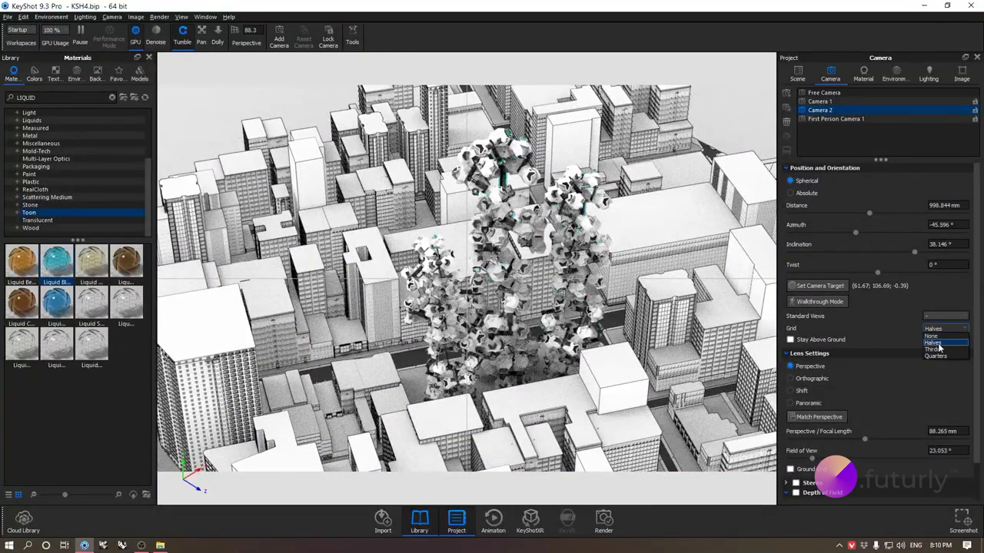
pyautogui.click(933, 349)
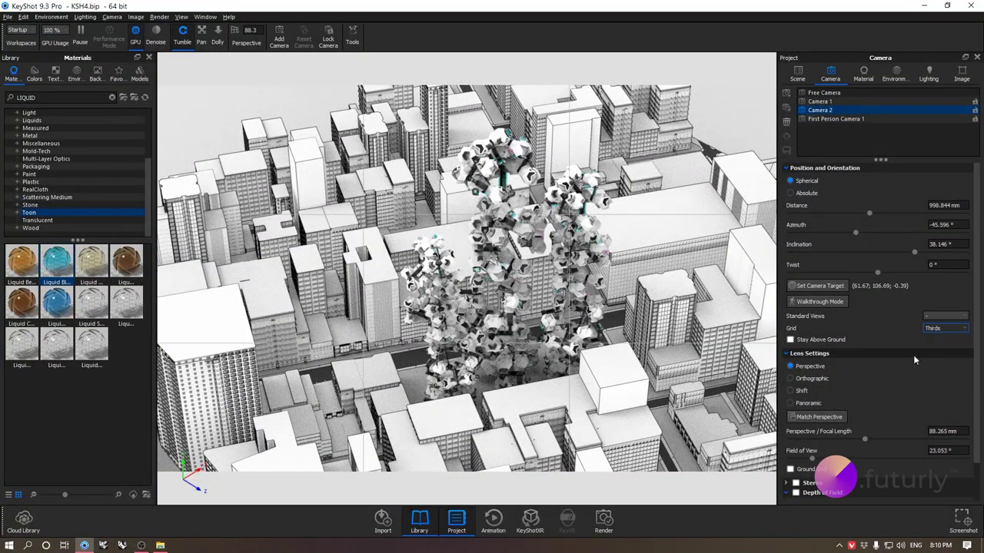
# Reframe the sculpture against the grid, then set the grid to None
pyautogui.moveTo(389, 296); pyautogui.dragTo(367, 315, button='middle')
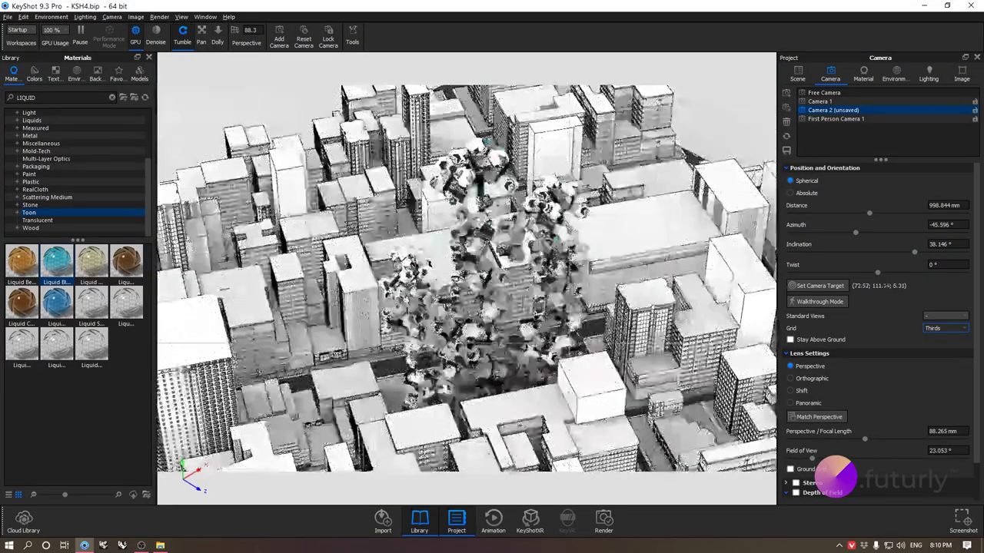
pyautogui.moveTo(367, 315)
pyautogui.mouseDown()
pyautogui.moveTo(330, 309)
pyautogui.moveTo(358, 309)
pyautogui.mouseUp()
pyautogui.moveTo(358, 309); pyautogui.dragTo(365, 311, button='middle')
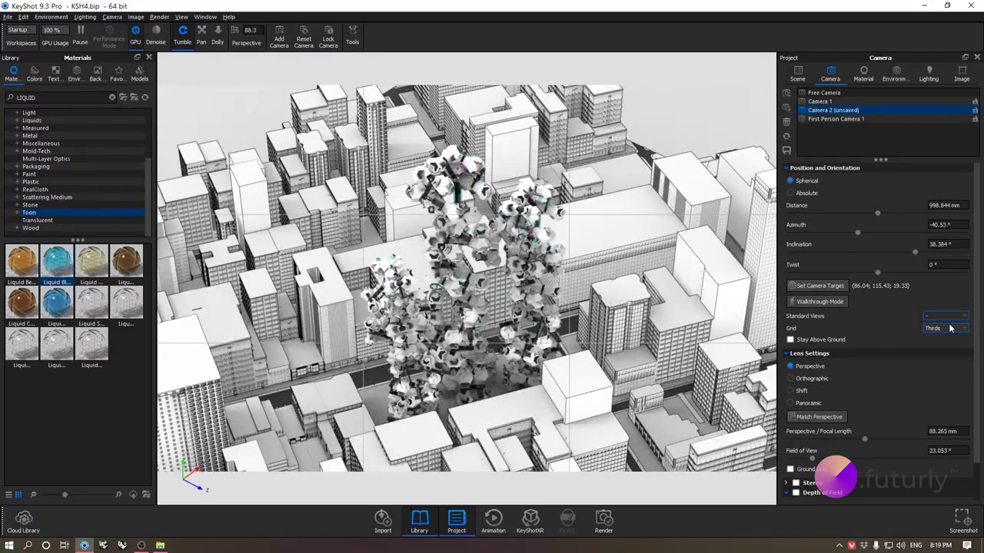
pyautogui.click(950, 328)
pyautogui.click(949, 339)
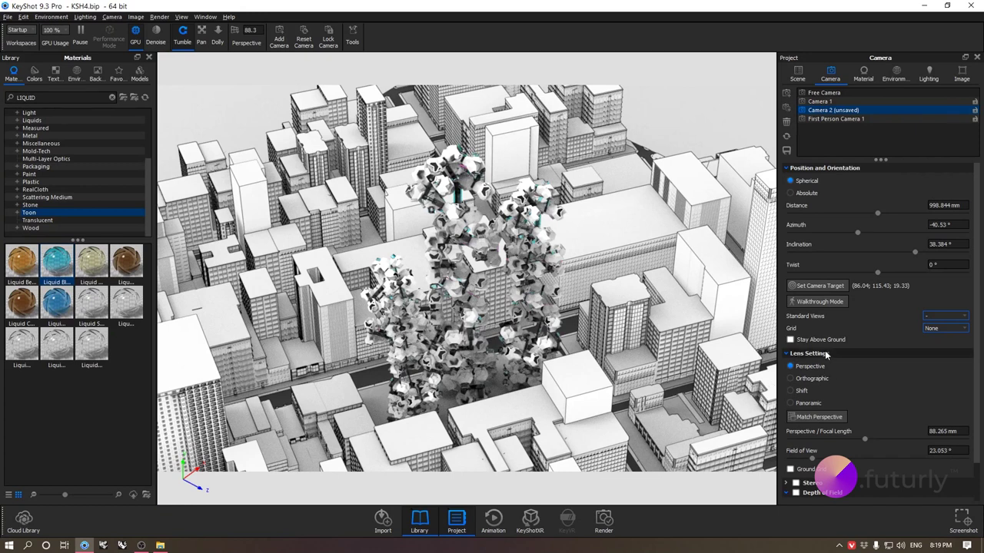
# Give Camera 2 an orthographic lens and jump to the Left standard view
pyautogui.scroll(-1, 877, 351)
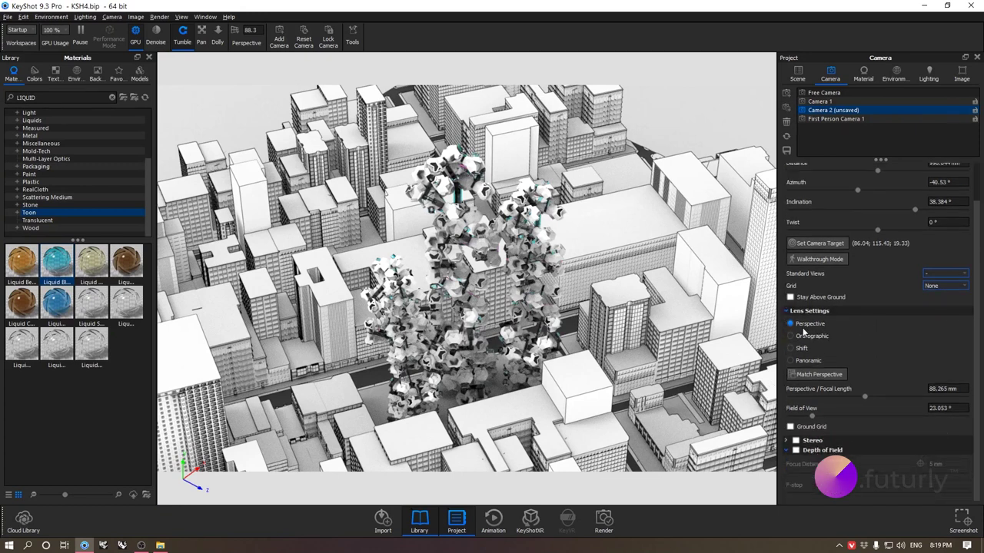
pyautogui.moveTo(606, 362)
pyautogui.mouseDown()
pyautogui.moveTo(523, 357)
pyautogui.moveTo(655, 413)
pyautogui.moveTo(619, 371)
pyautogui.mouseUp()
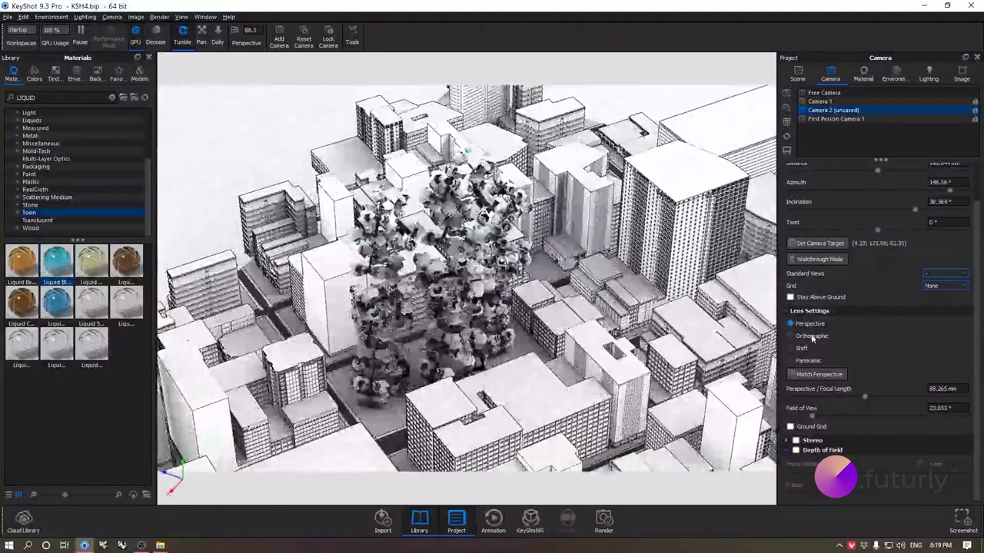
pyautogui.click(812, 337)
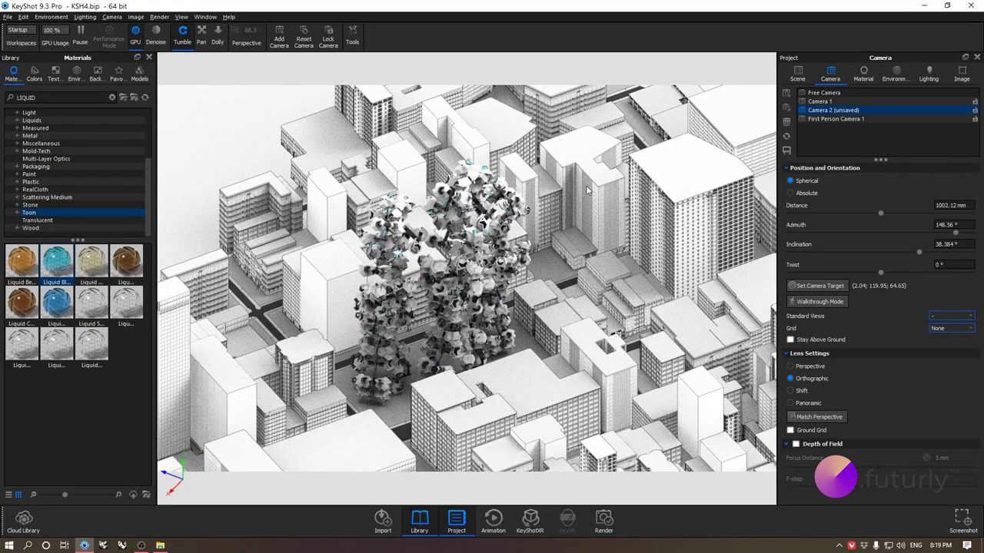
pyautogui.moveTo(508, 309); pyautogui.dragTo(514, 338)
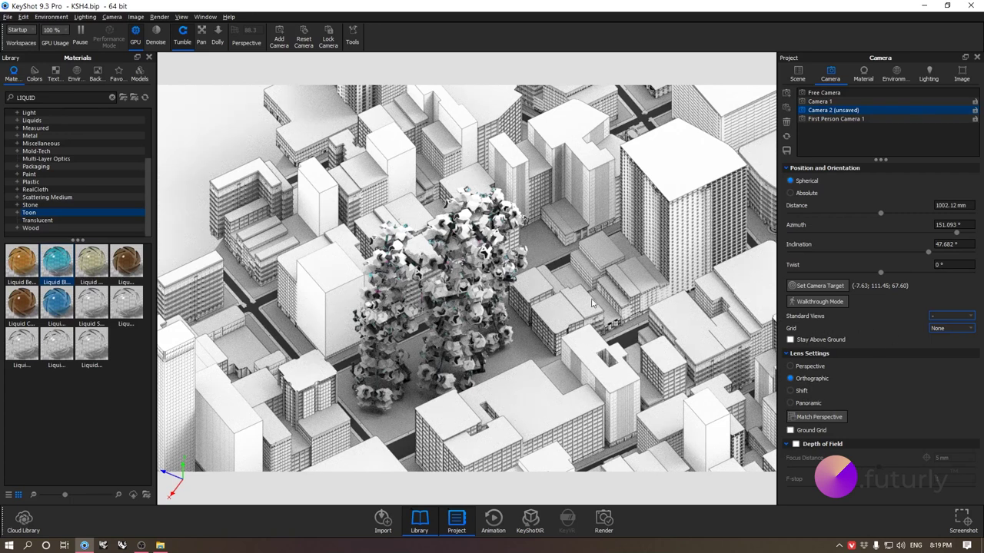
pyautogui.click(953, 316)
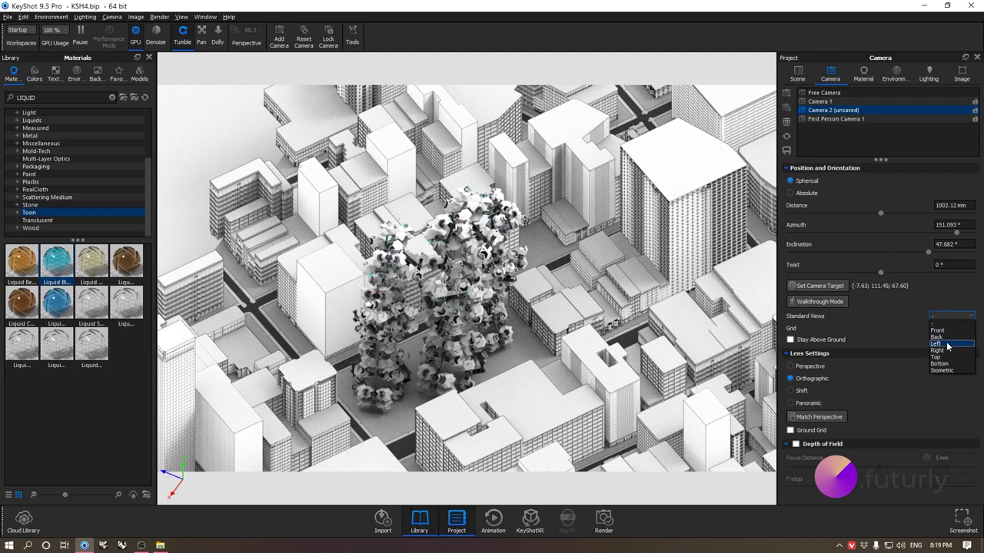
pyautogui.click(948, 345)
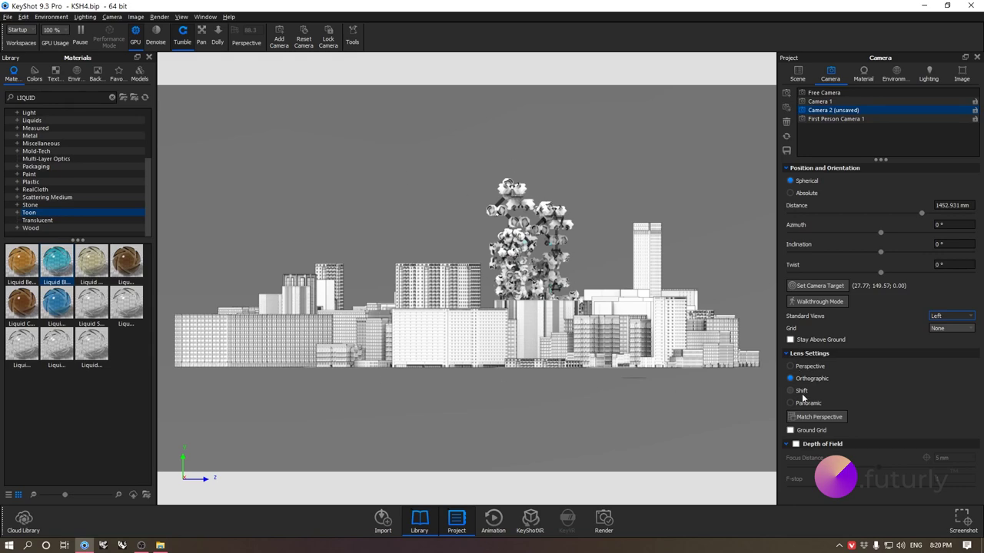
# Bring the camera down to street level and preview a Shift lens with Estimate Vertical Shift
pyautogui.moveTo(538, 307); pyautogui.dragTo(592, 350)
pyautogui.scroll(10, 466, 278)
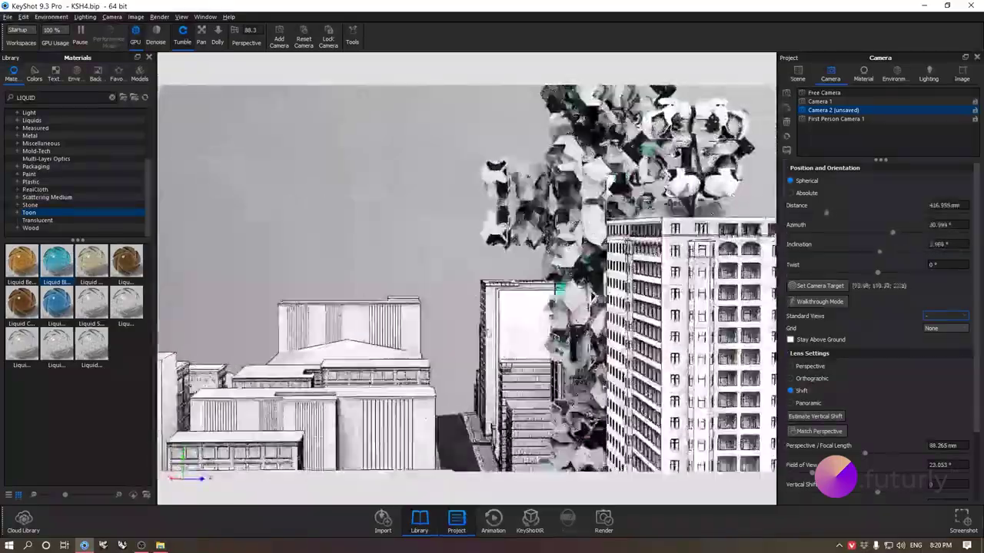
pyautogui.moveTo(467, 278); pyautogui.dragTo(382, 237)
pyautogui.scroll(3, 389, 241)
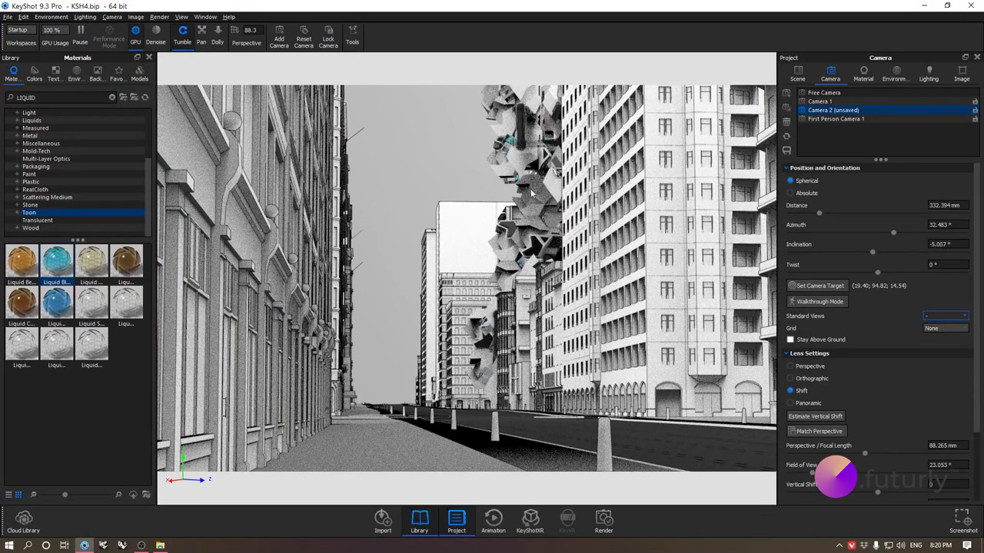
pyautogui.click(836, 416)
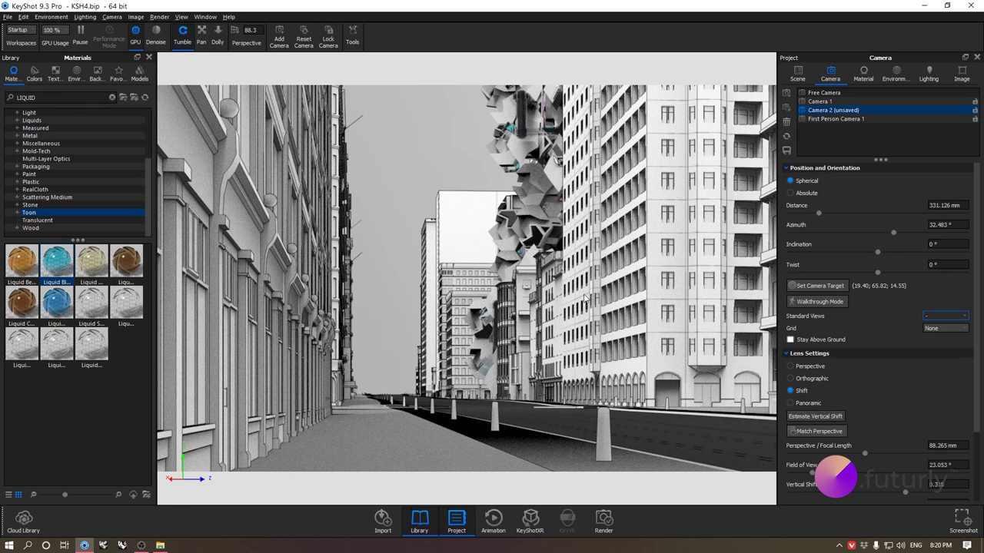
# Look around the street with Panoramic and Shift lenses, then revert to Camera 2's aerial perspective
pyautogui.click(805, 405)
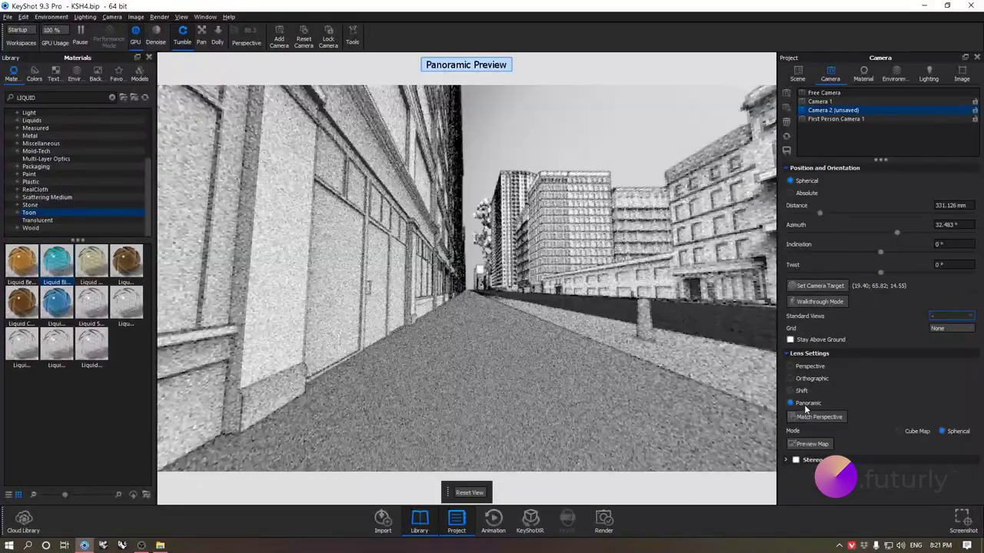
pyautogui.moveTo(637, 346); pyautogui.dragTo(725, 357)
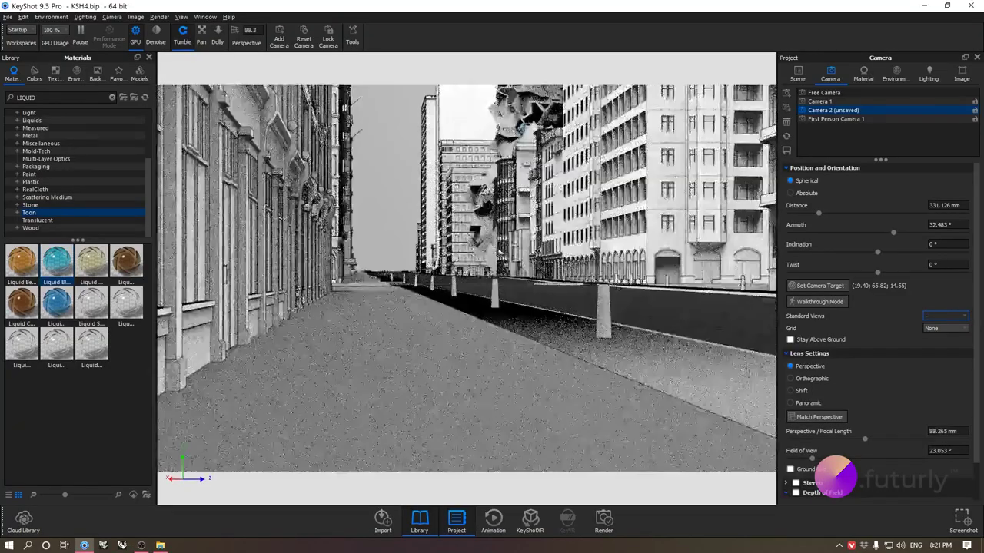
pyautogui.scroll(10, 517, 329)
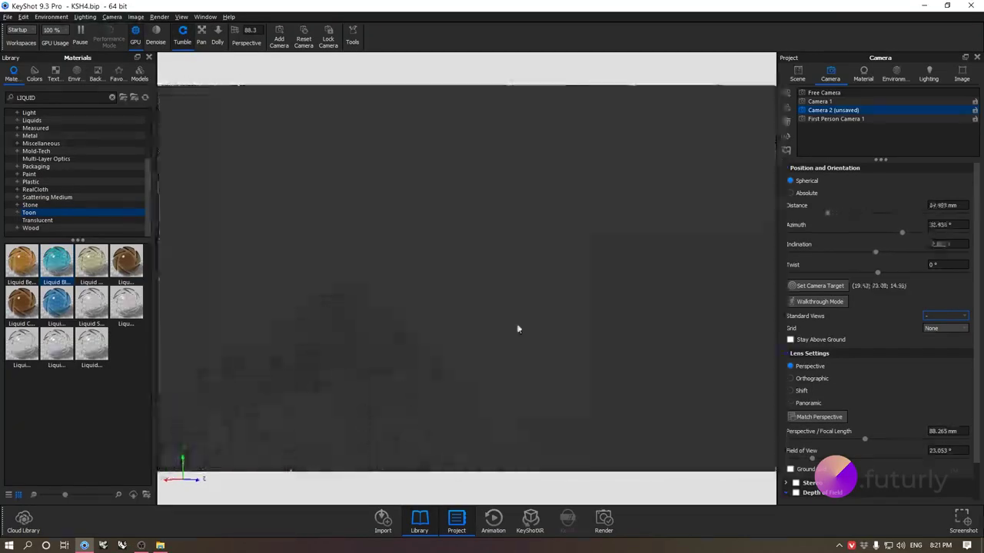
pyautogui.moveTo(517, 329); pyautogui.dragTo(456, 311)
pyautogui.moveTo(456, 310); pyautogui.dragTo(427, 311, button='middle')
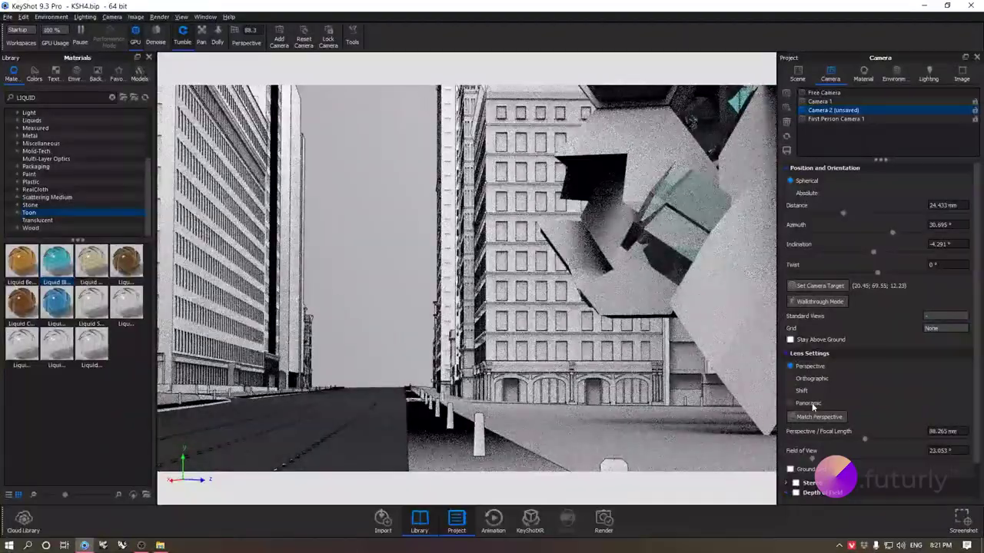
pyautogui.click(804, 403)
pyautogui.moveTo(492, 323); pyautogui.dragTo(487, 351)
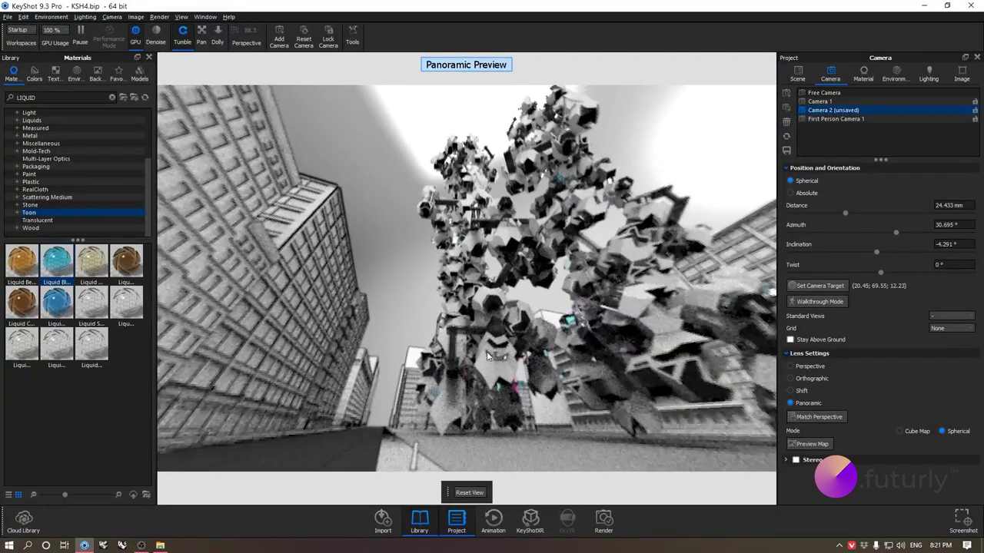
pyautogui.click(803, 389)
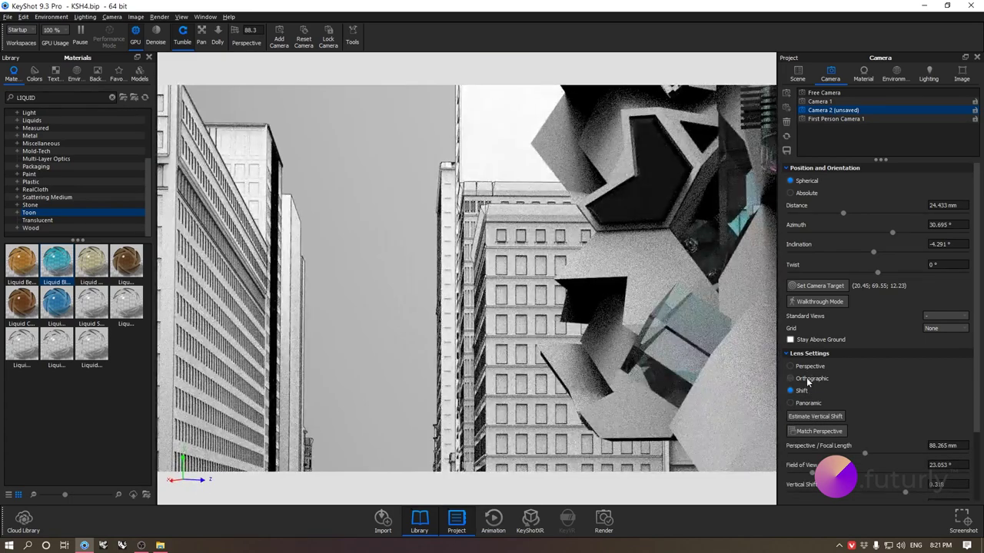
pyautogui.click(836, 111)
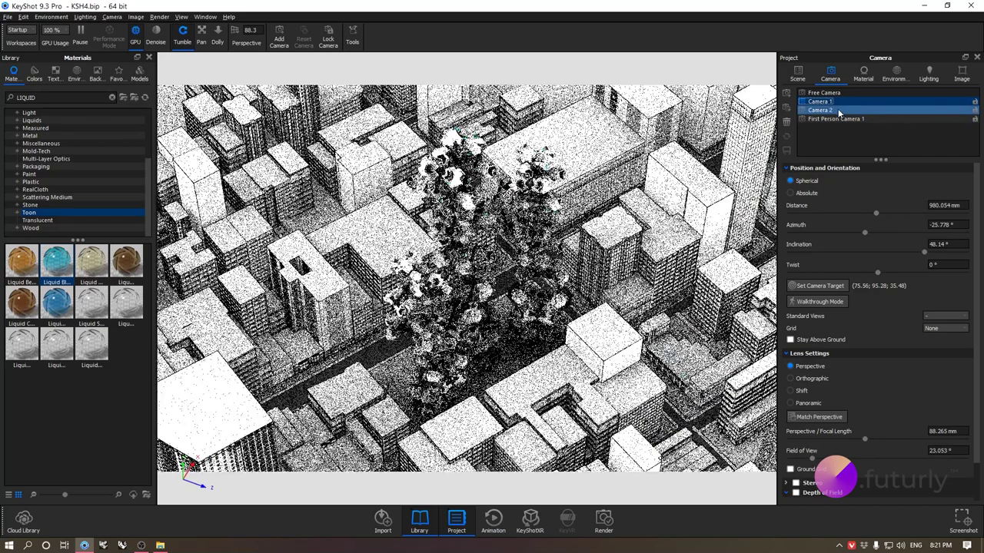
# Make Camera 2 orthographic and rename it ISOMETRIC
pyautogui.click(791, 378)
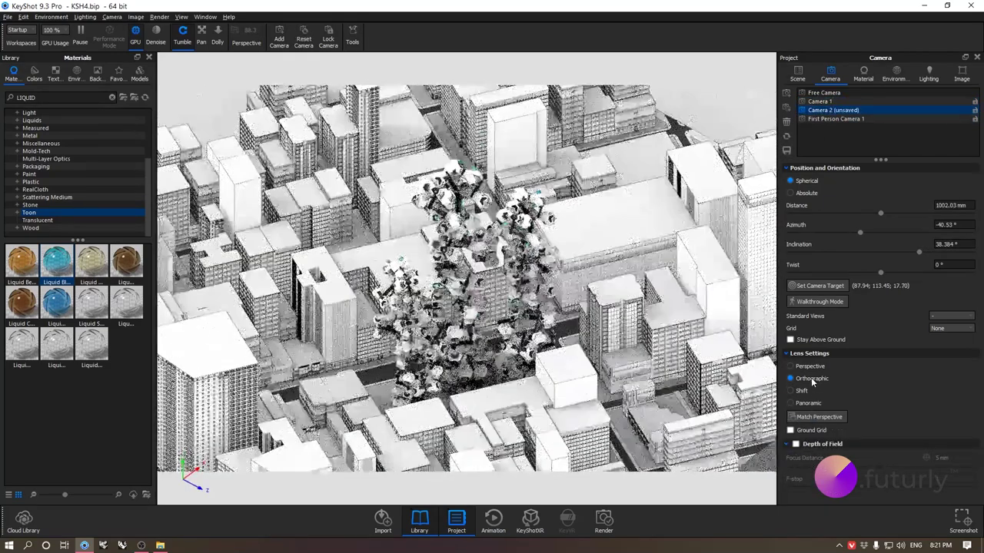
pyautogui.rightClick(833, 109)
pyautogui.click(853, 136)
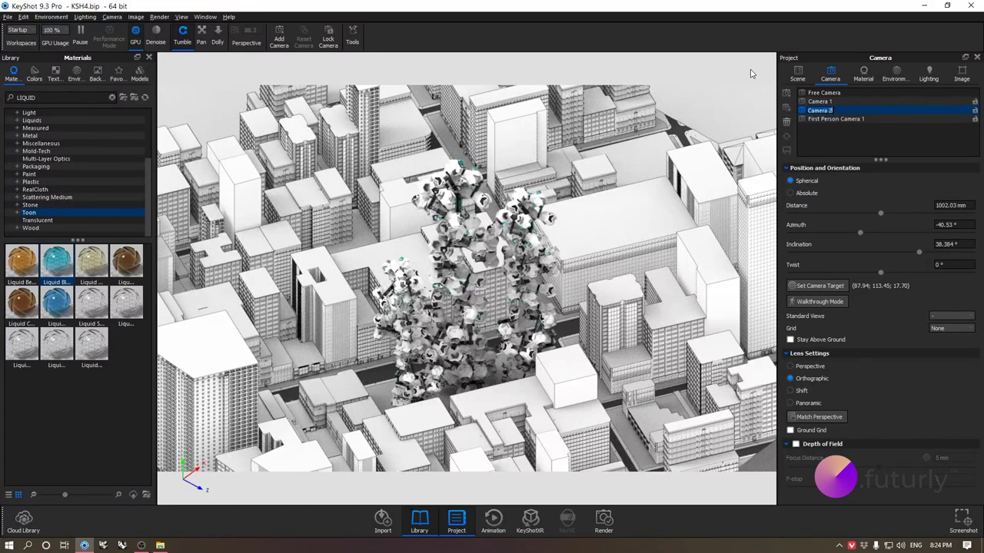
pyautogui.write('ISOMETRIC')
pyautogui.click(799, 102)
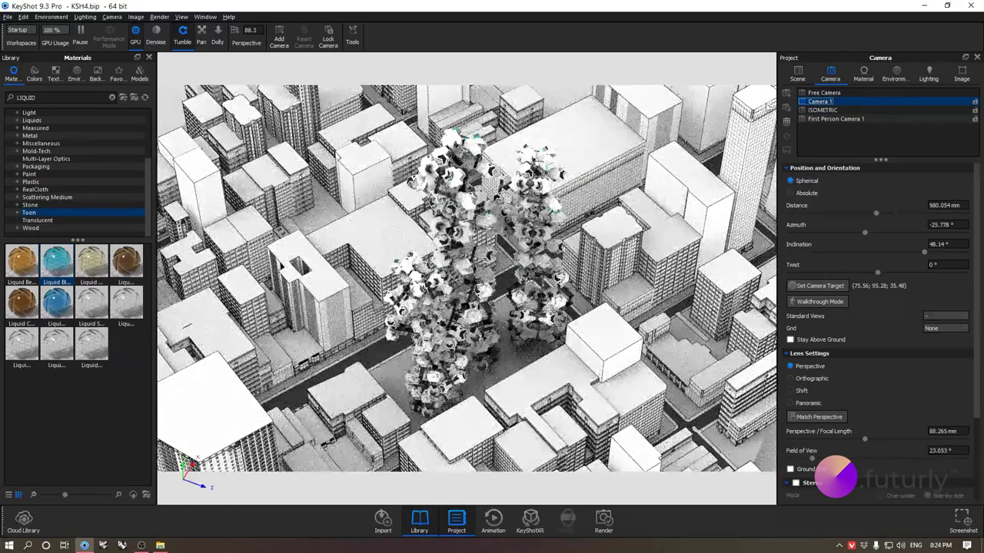
# Orbit Camera 1 to a low view of the sculpture and rename it CITY VIEW
pyautogui.moveTo(461, 308); pyautogui.dragTo(388, 254)
pyautogui.scroll(5, 450, 311)
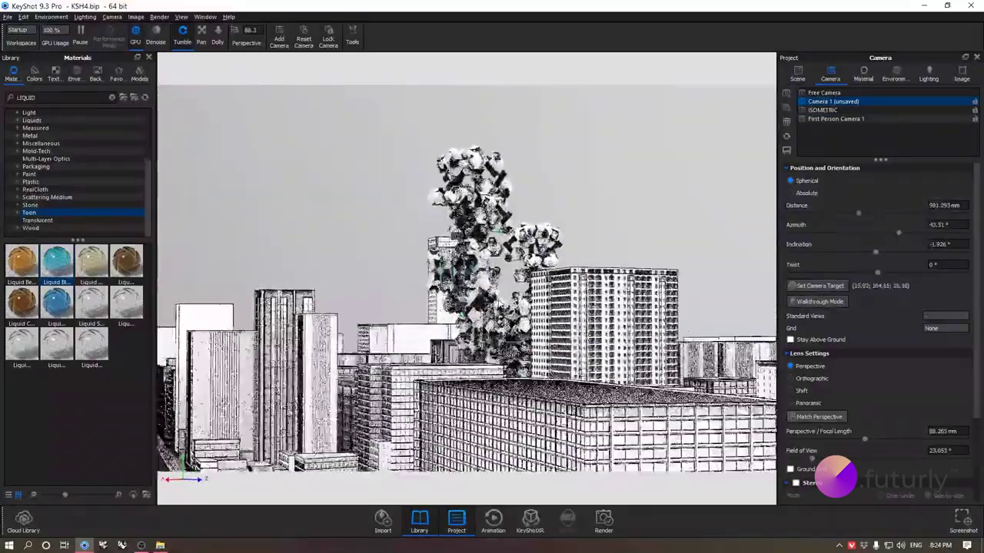
pyautogui.moveTo(461, 308); pyautogui.dragTo(400, 303)
pyautogui.scroll(-3, 467, 278)
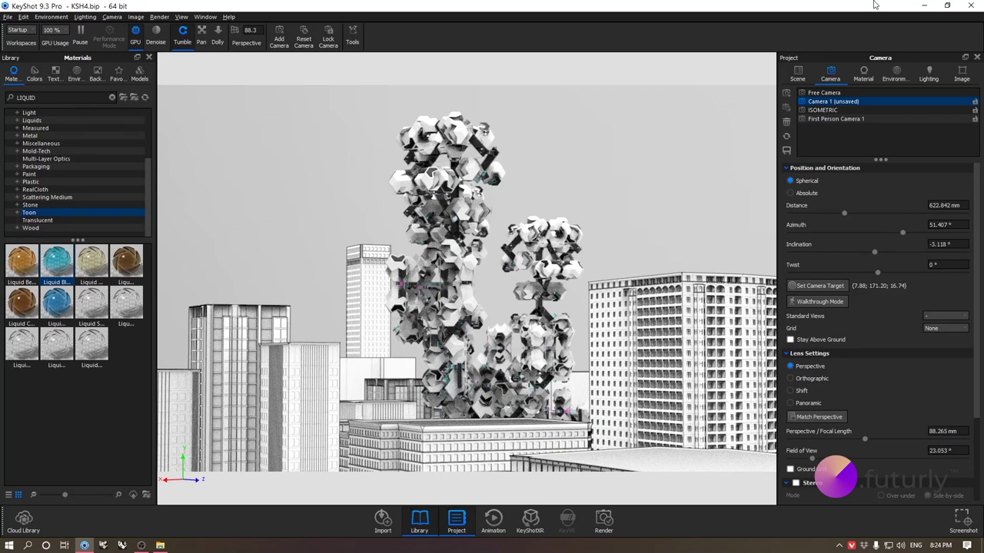
pyautogui.rightClick(819, 102)
pyautogui.click(845, 126)
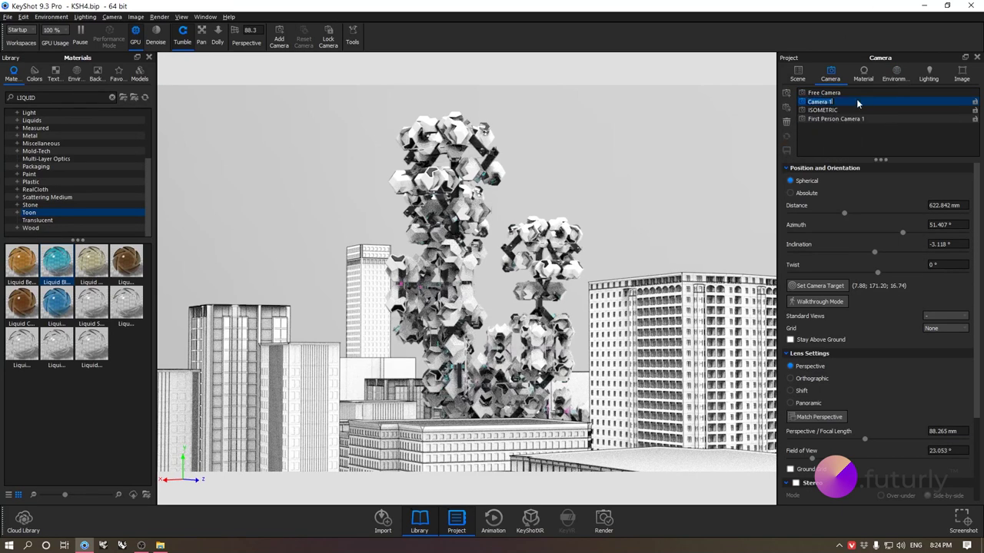
pyautogui.write('citY VIEW')
pyautogui.click(864, 112)
# Compare the ISOMETRIC and CITY VIEW cameras, ending on CITY VIEW
pyautogui.click(859, 102)
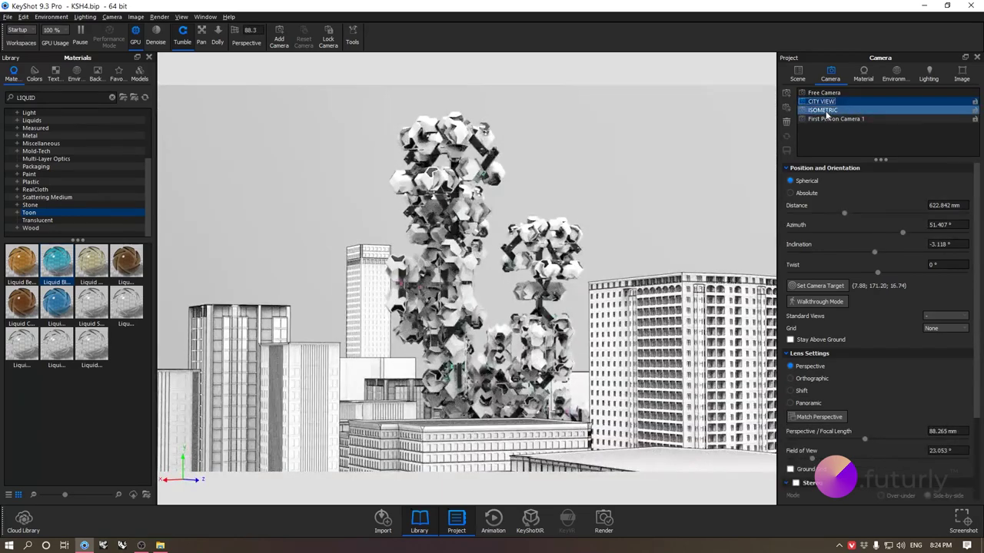
pyautogui.click(816, 110)
pyautogui.click(826, 101)
pyautogui.click(841, 111)
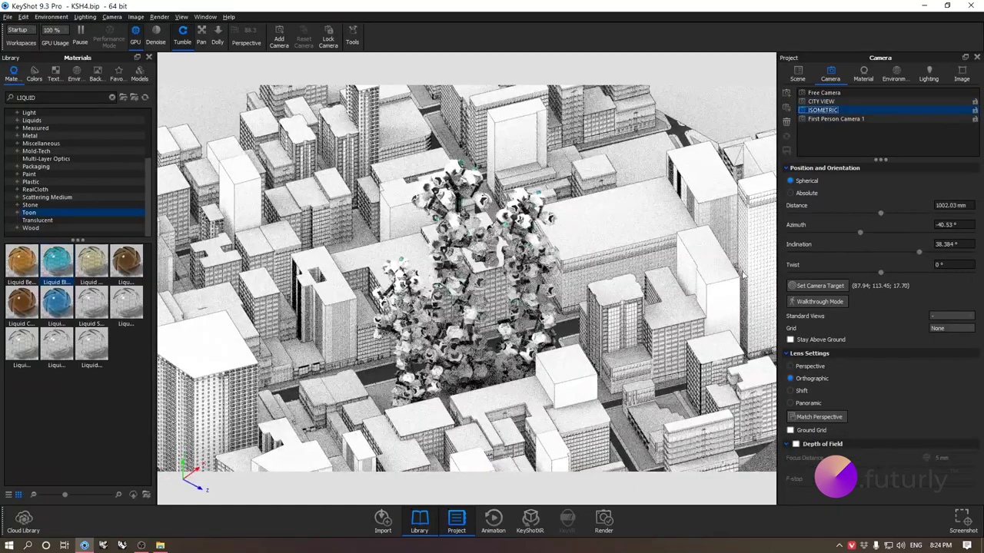
pyautogui.click(827, 101)
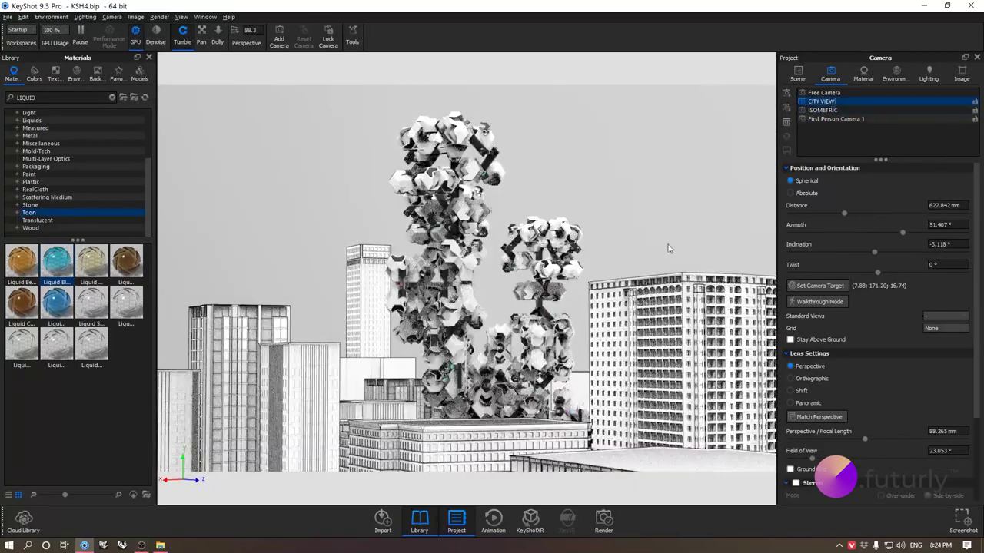
pyautogui.scroll(-3, 845, 449)
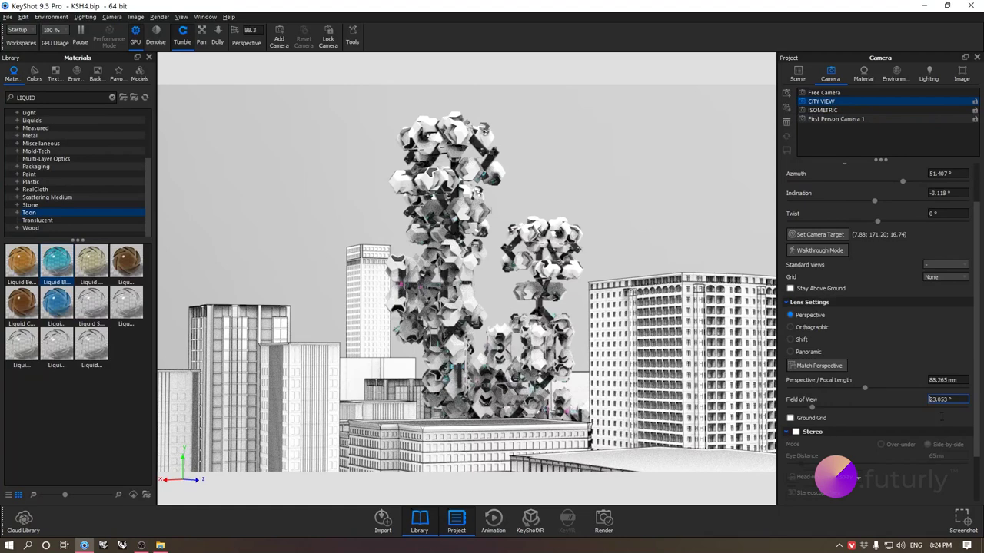
# Enable depth of field and focus on the nearer sculpture cluster at 650.699 mm
pyautogui.click(797, 451)
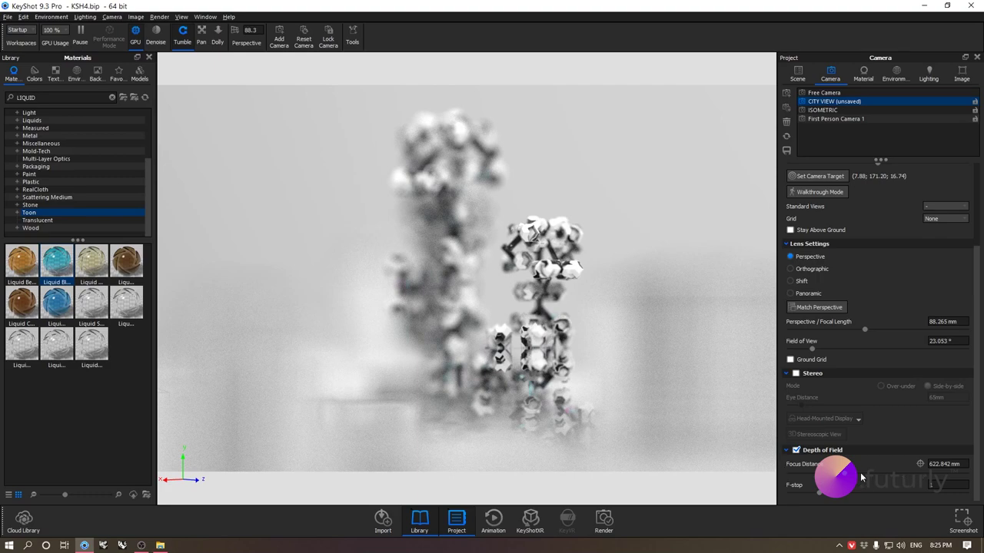
pyautogui.moveTo(844, 480)
pyautogui.mouseDown()
pyautogui.moveTo(893, 469)
pyautogui.moveTo(846, 474)
pyautogui.mouseUp()
pyautogui.click(444, 275)
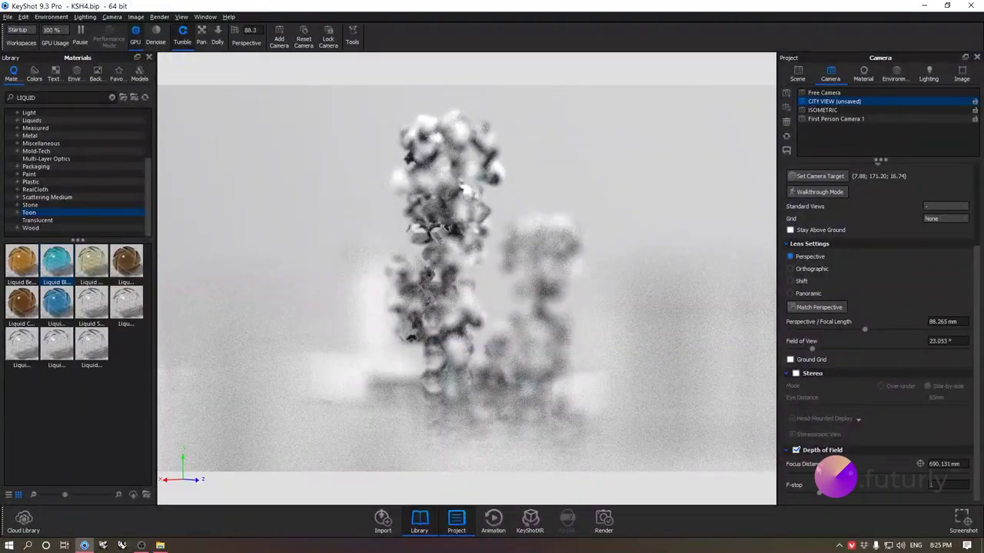
pyautogui.click(921, 464)
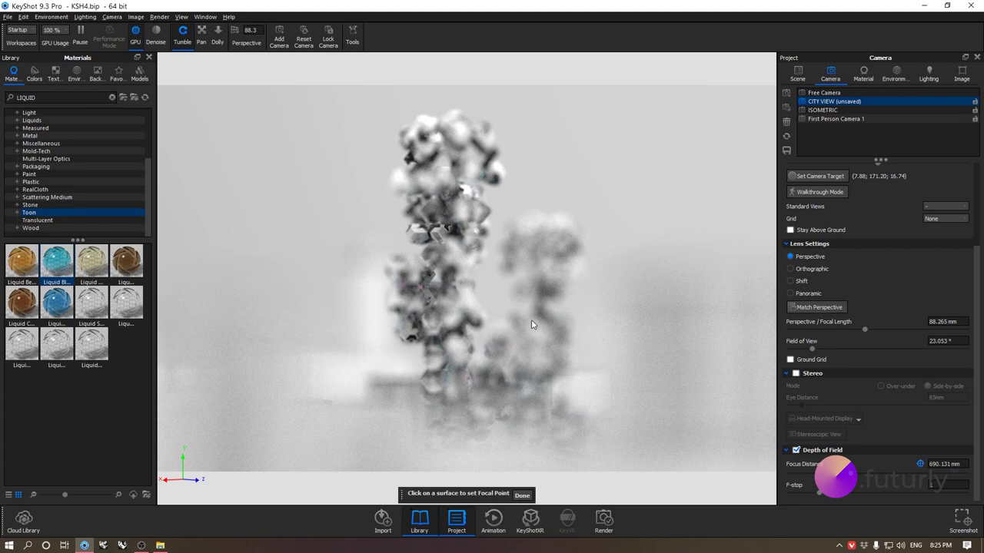
pyautogui.click(464, 307)
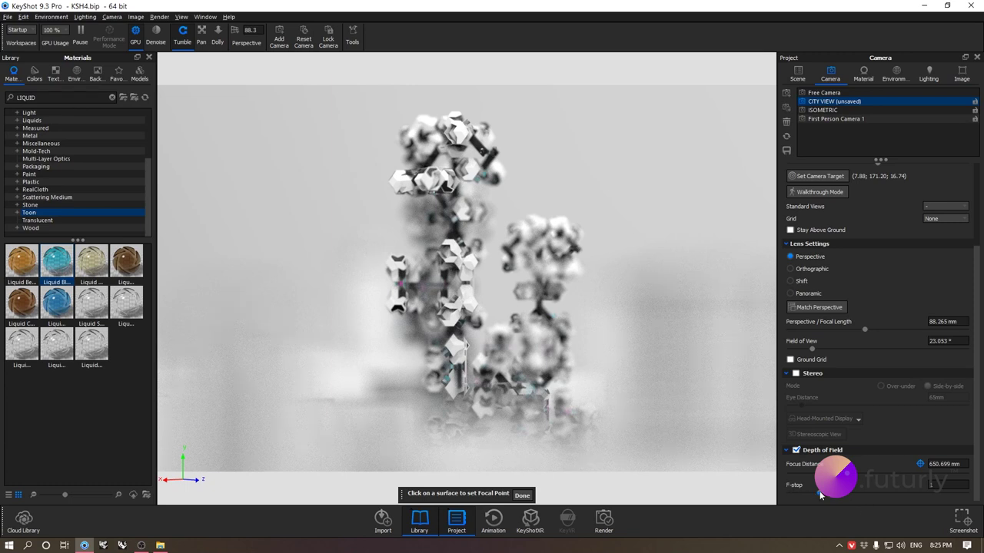
# Try f-stop values around 3 until the background buildings blur softly
pyautogui.click(949, 485)
pyautogui.press('Return')
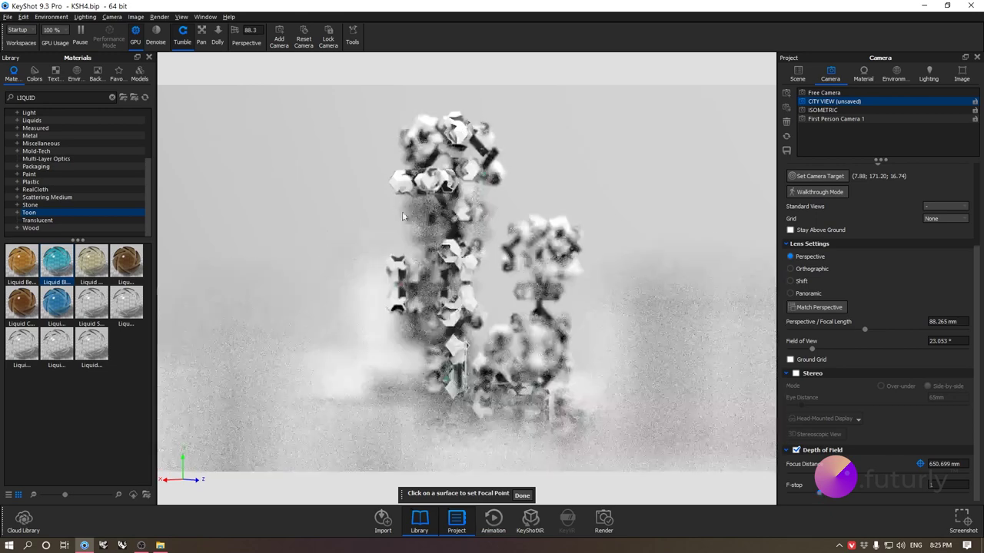
pyautogui.click(950, 485)
pyautogui.press('Return')
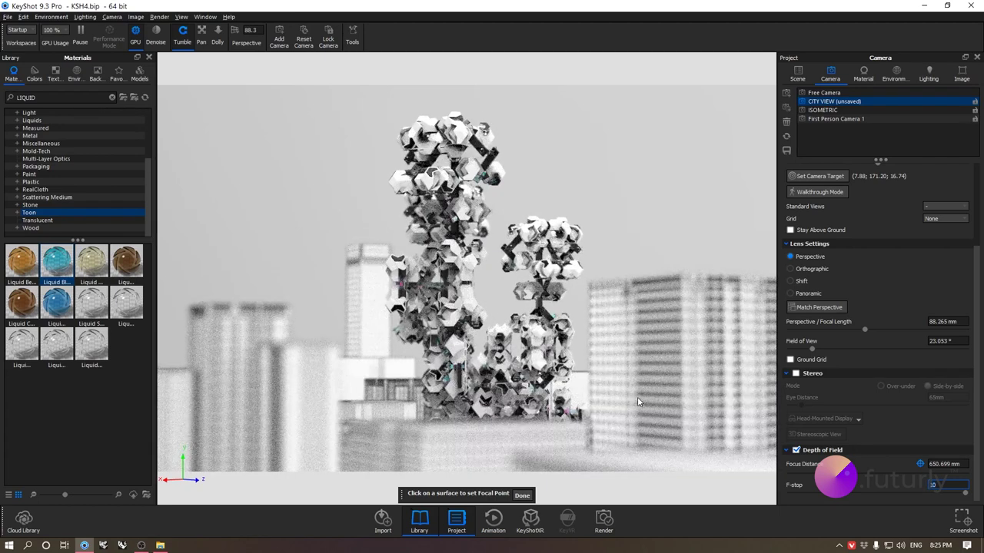
pyautogui.write('3')
pyautogui.press('Return')
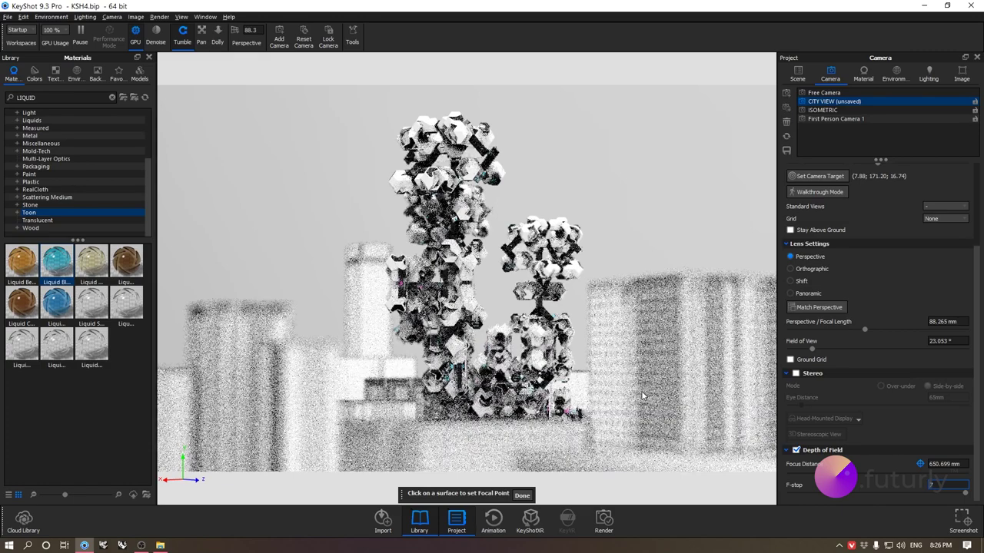
pyautogui.press('Return')
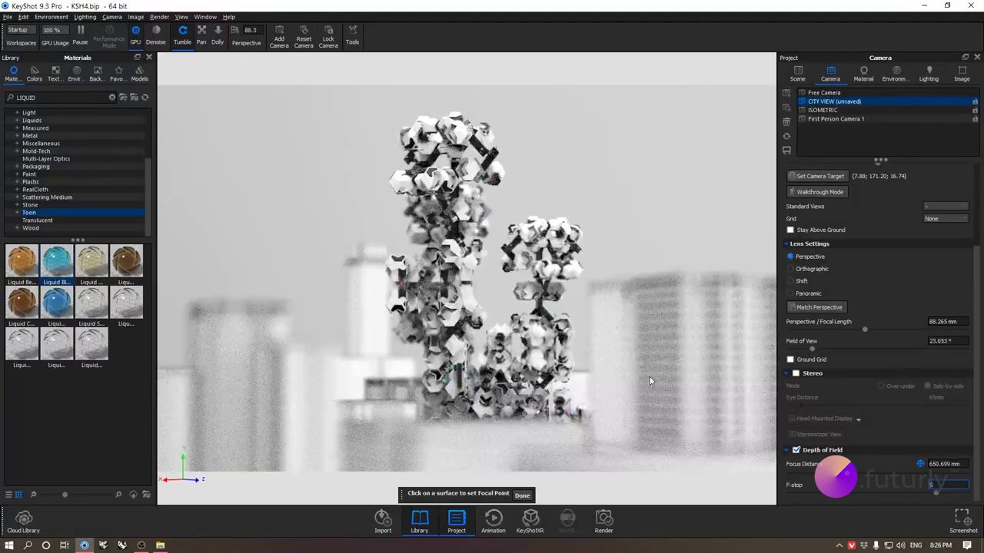
pyautogui.press('Return')
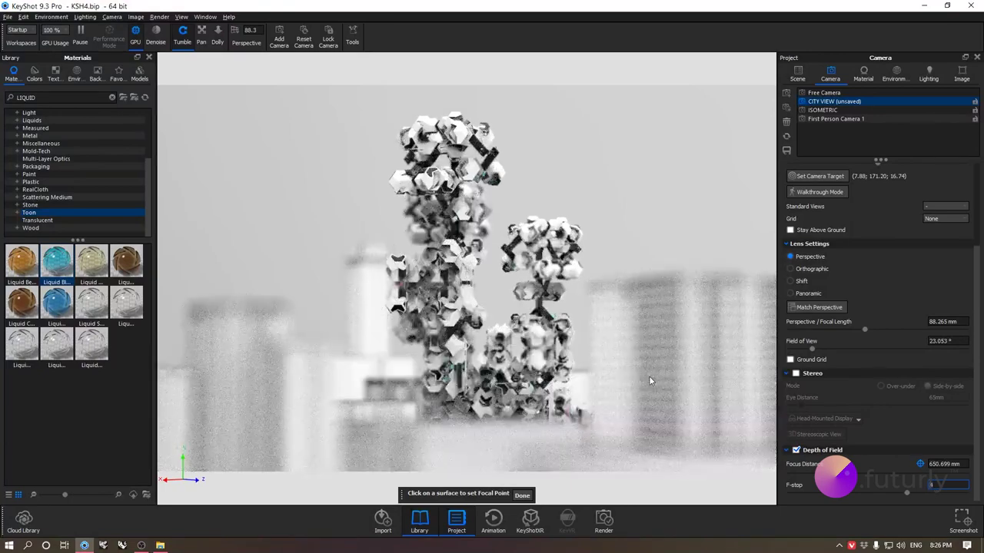
pyautogui.press('Return')
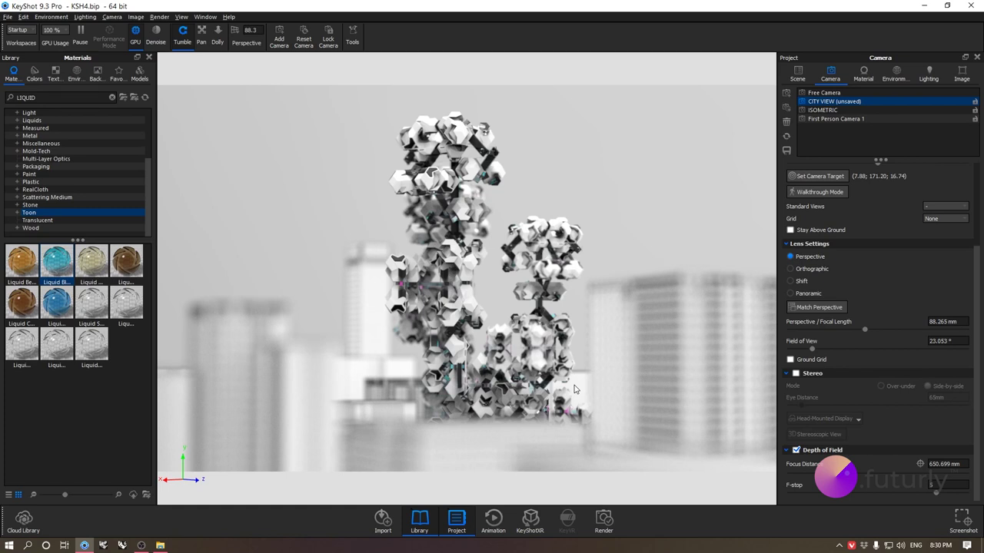
# On the ISOMETRIC camera, enable depth of field focused on the cube sculpture
pyautogui.click(818, 110)
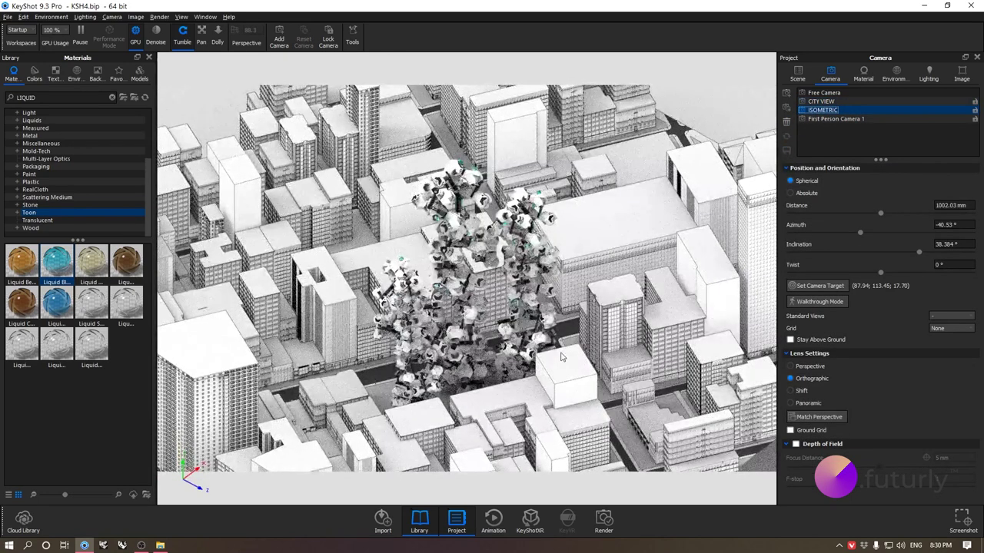
pyautogui.click(796, 445)
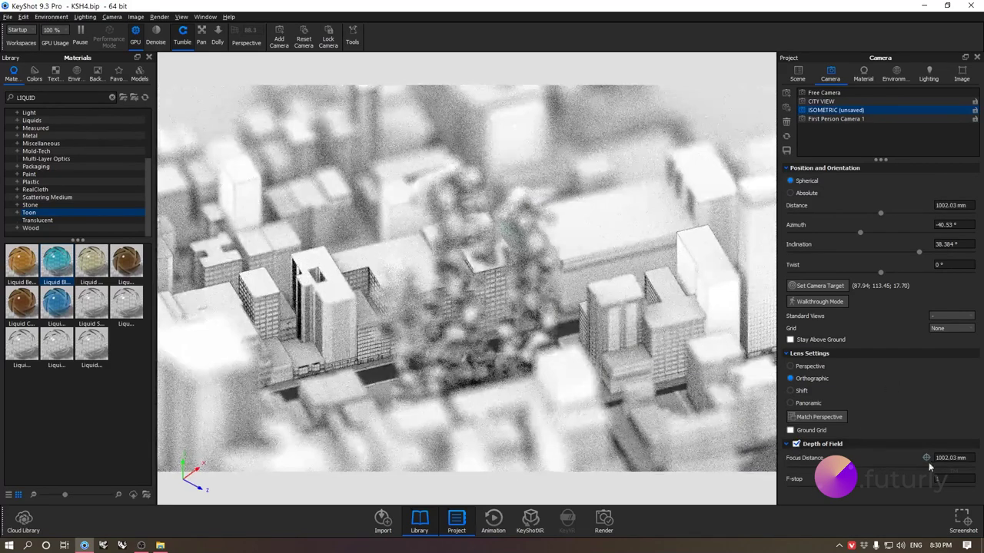
pyautogui.click(926, 458)
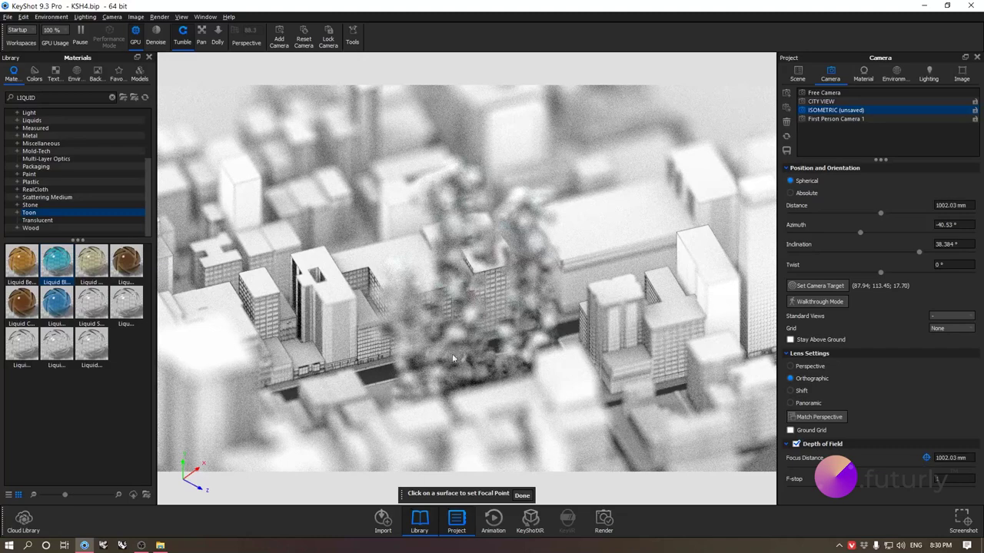
pyautogui.click(471, 318)
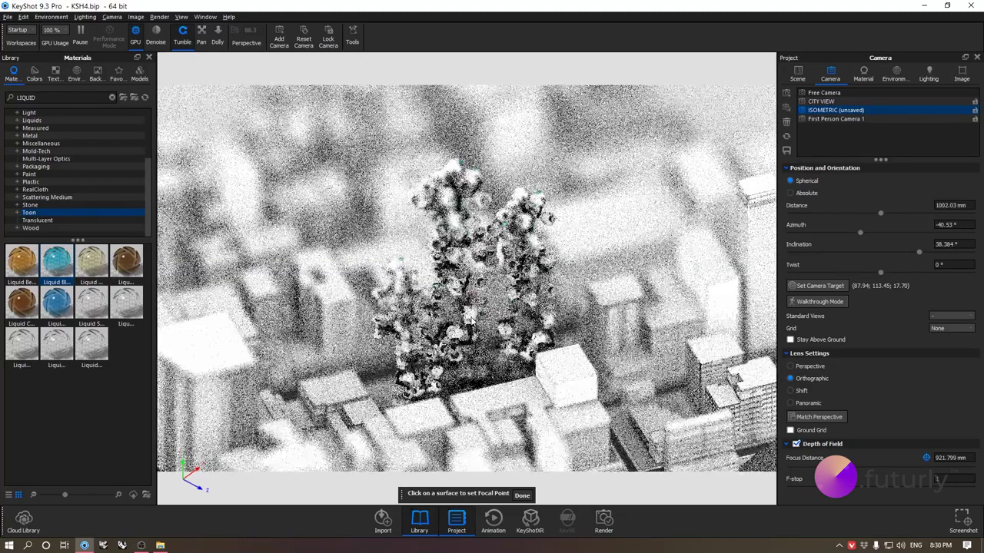
# Compare f-stops of 10 and 15, settling on an f-stop of 10
pyautogui.click(953, 479)
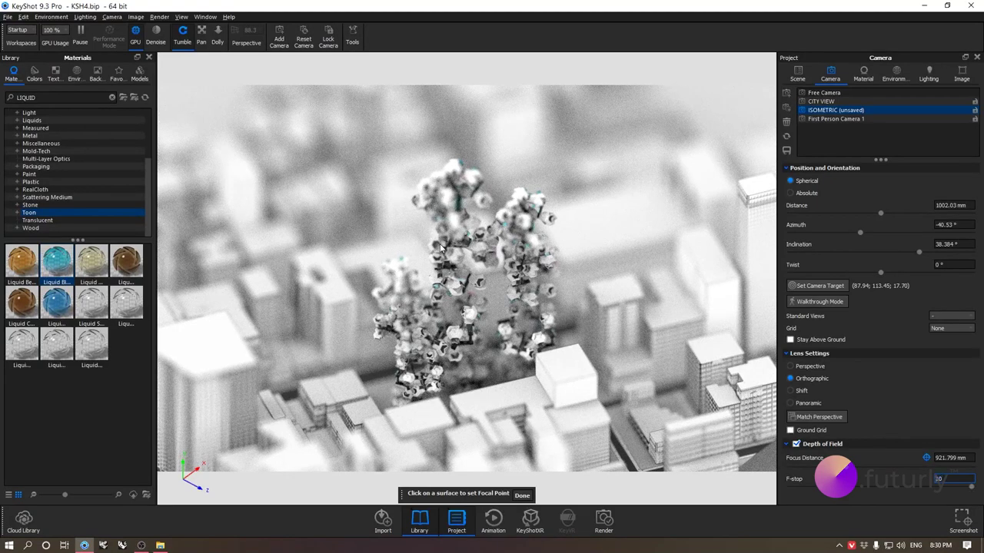
pyautogui.press('Return')
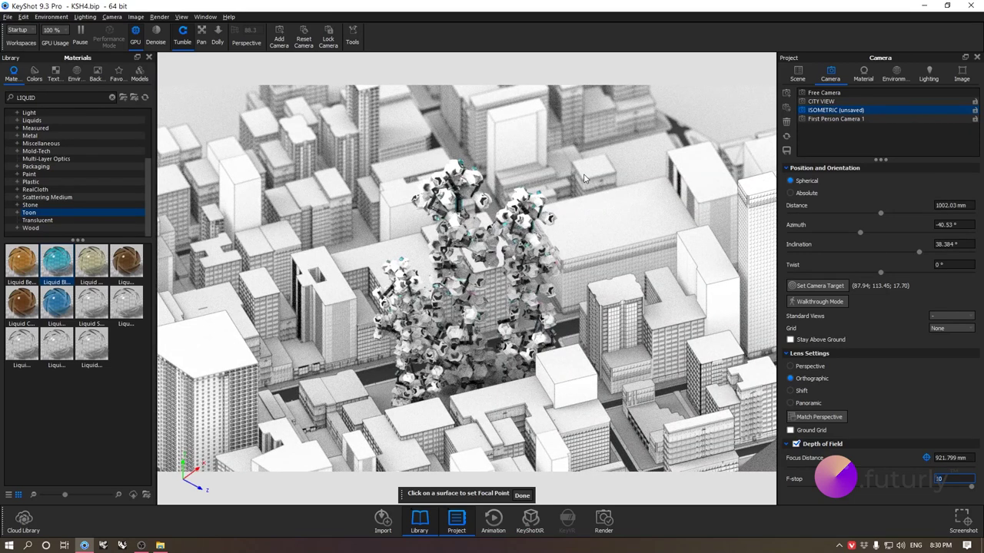
pyautogui.press('Return')
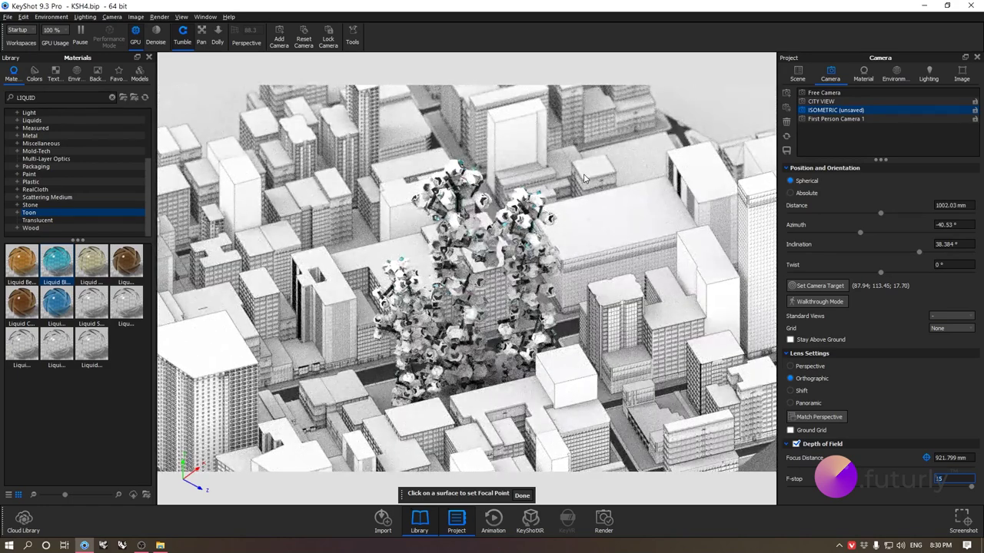
pyautogui.click(950, 458)
pyautogui.click(942, 479)
pyautogui.press('BackSpace')
pyautogui.press('BackSpace')
pyautogui.write('10')
pyautogui.press('Return')
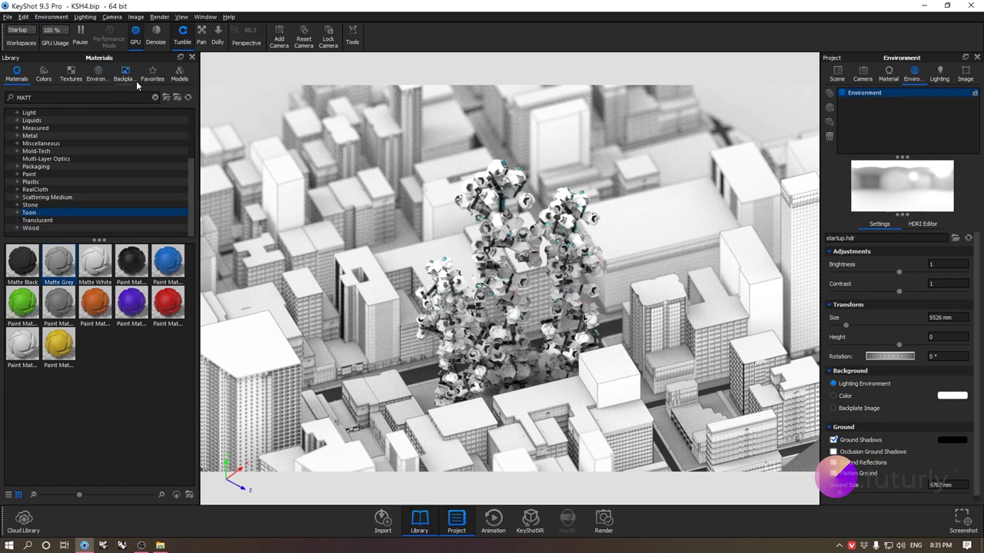
# Apply the Aversis River-road HDRI and rotate it to 23.5°
pyautogui.click(98, 73)
pyautogui.moveTo(136, 338); pyautogui.dragTo(392, 267)
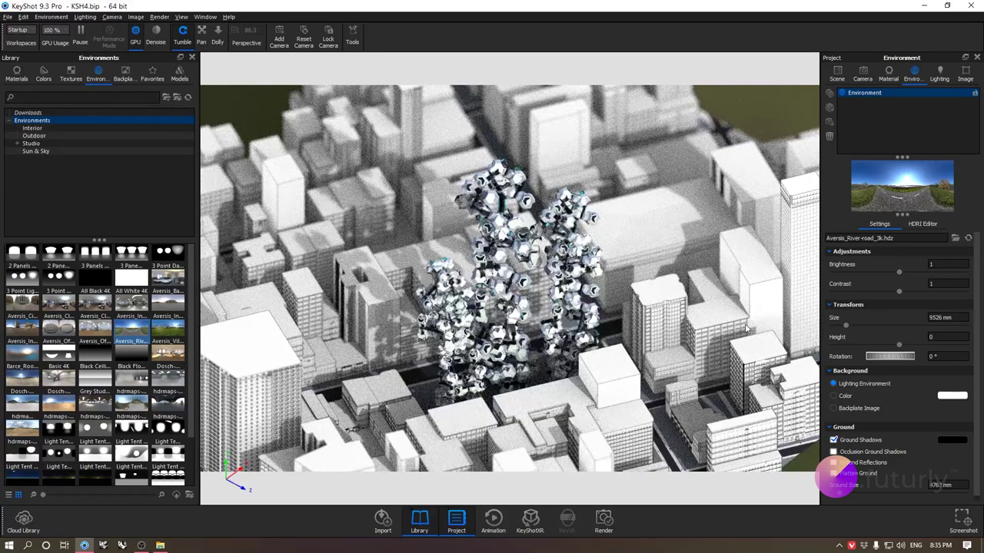
pyautogui.keyDown('ctrl'); pyautogui.moveTo(728, 304); pyautogui.dragTo(792, 304); pyautogui.keyUp('ctrl')
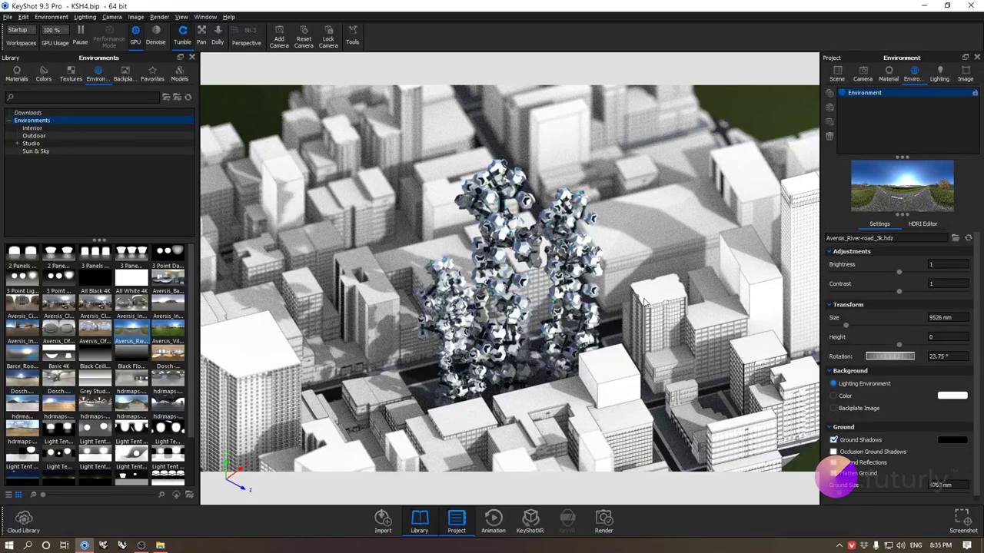
pyautogui.moveTo(643, 345)
pyautogui.keyDown('ctrl'); pyautogui.mouseDown()
pyautogui.moveTo(592, 343)
pyautogui.moveTo(642, 332)
pyautogui.mouseUp(); pyautogui.keyUp('ctrl')
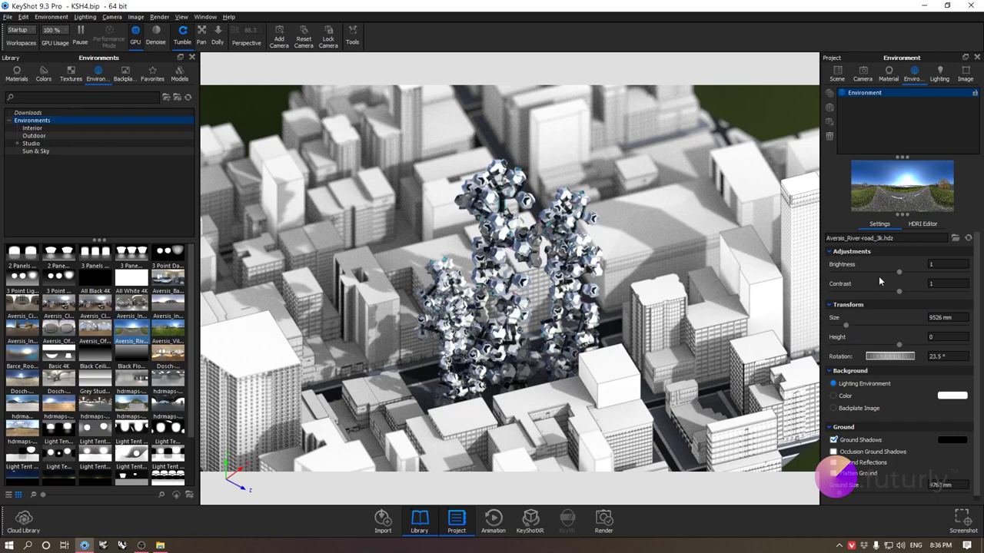
# Set the environment contrast to 0.5 and use a plain white colour background
pyautogui.click(947, 283)
pyautogui.write('0.5')
pyautogui.press('Return')
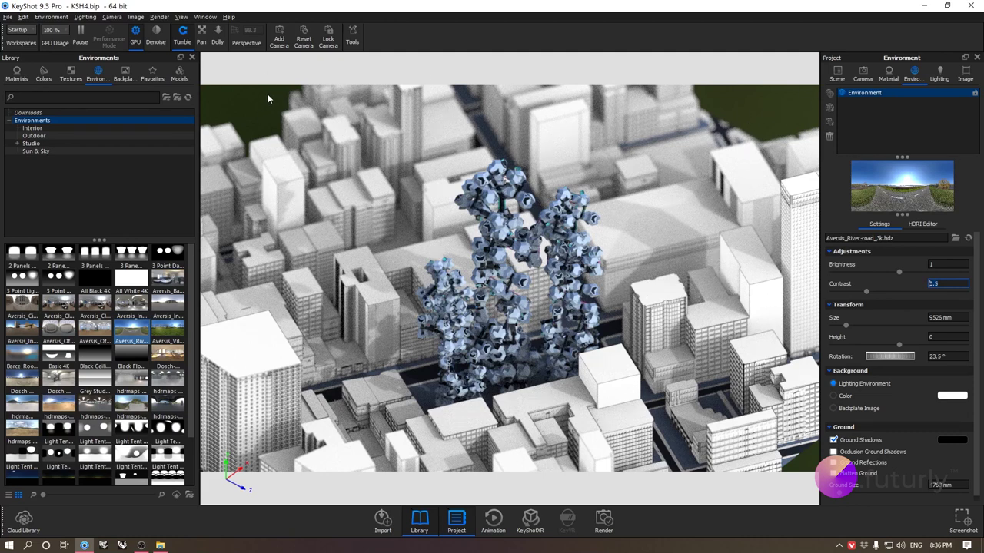
pyautogui.click(850, 398)
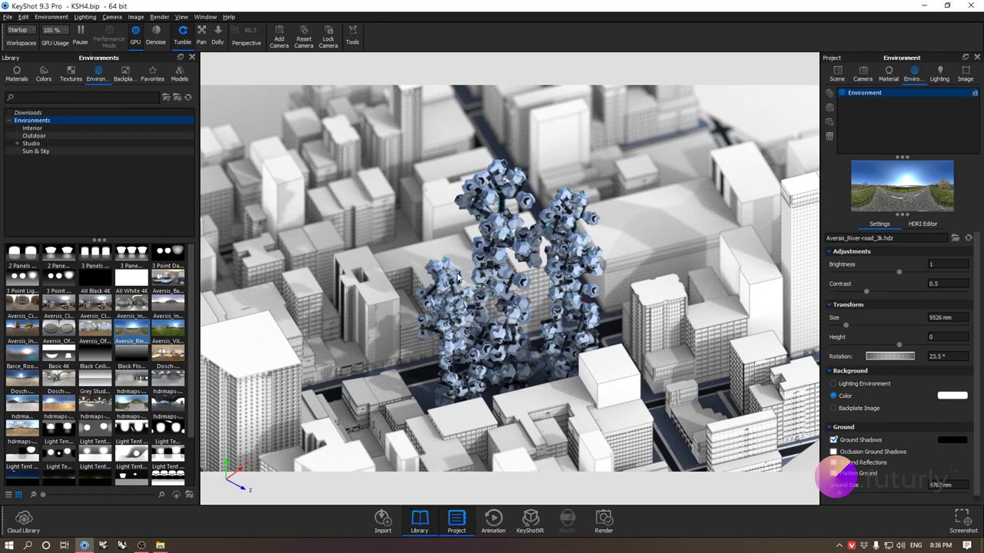
pyautogui.click(16, 73)
# Drag Ash Wood Satin onto the city buildings and open its Material Graph
pyautogui.click(60, 228)
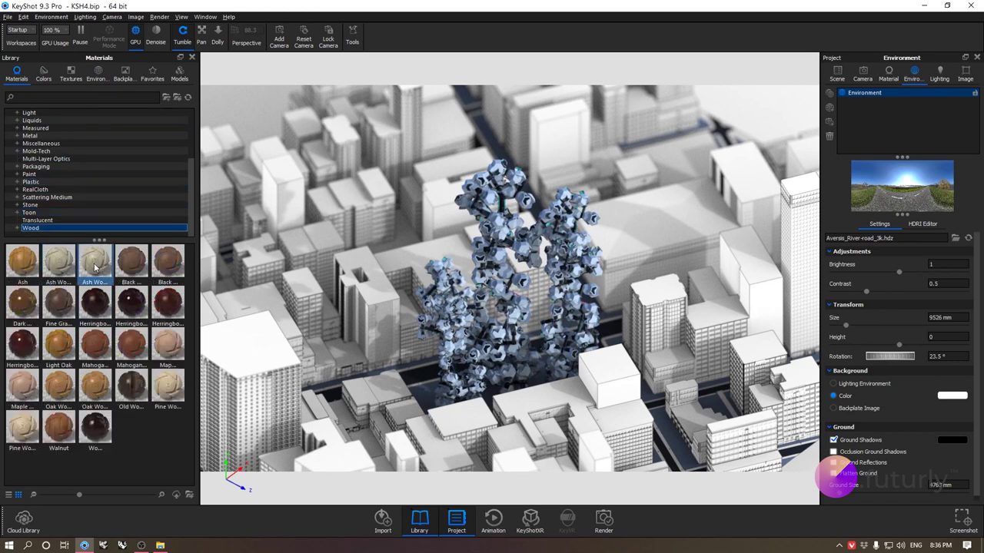
pyautogui.moveTo(94, 266); pyautogui.dragTo(367, 286)
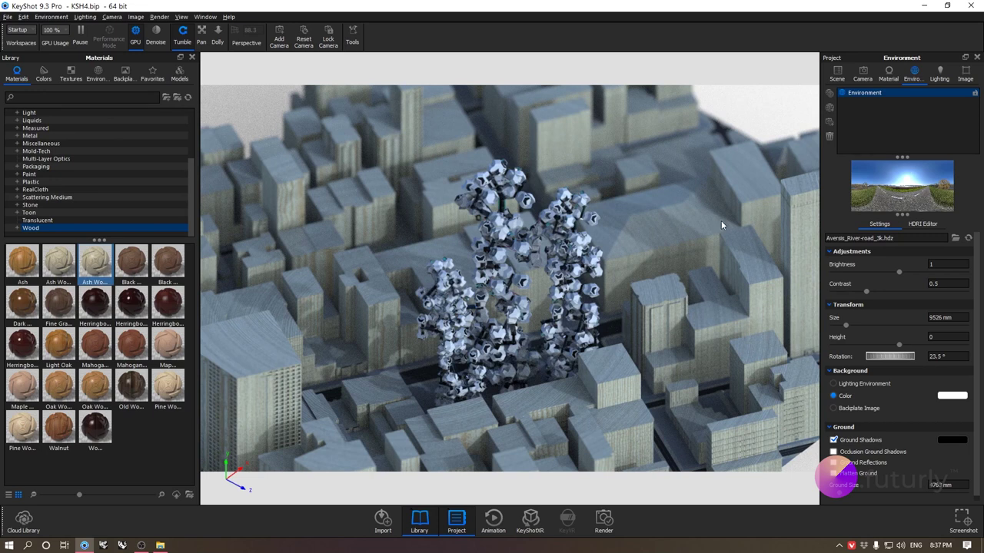
pyautogui.click(889, 74)
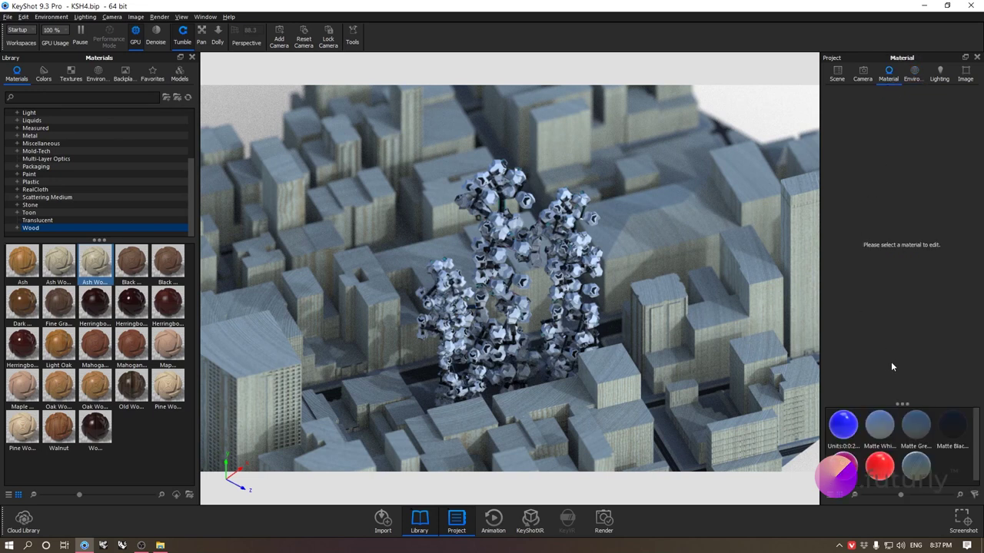
pyautogui.moveTo(926, 477)
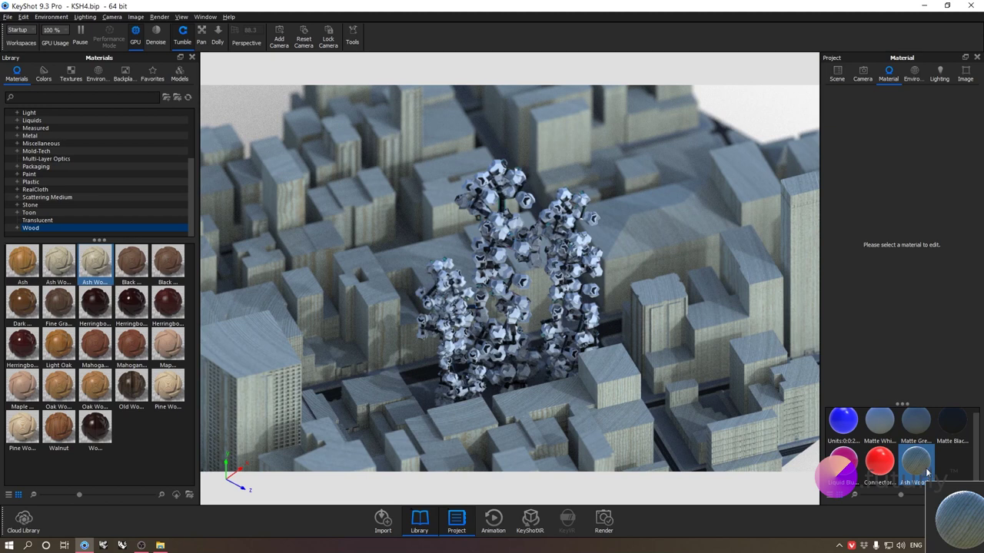
pyautogui.click(918, 464)
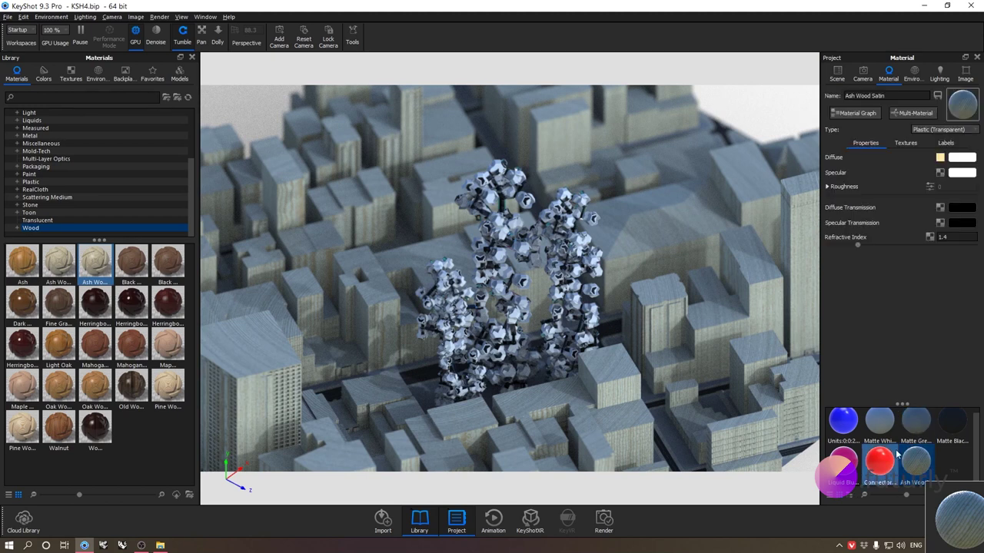
pyautogui.click(866, 113)
# Add a Contour node and wire it into the Plastic diffuse input
pyautogui.moveTo(346, 165); pyautogui.dragTo(544, 140)
pyautogui.rightClick(360, 227)
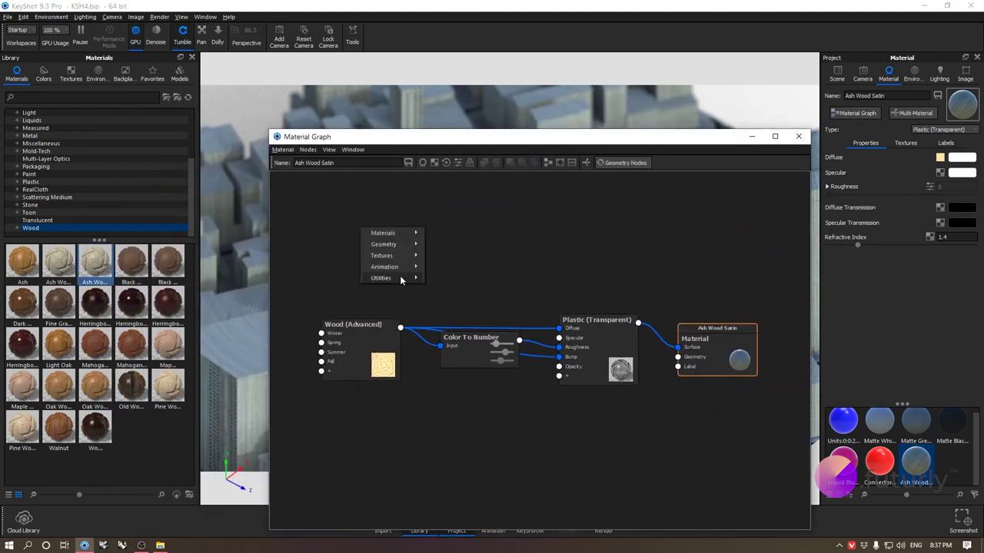
pyautogui.moveTo(398, 255)
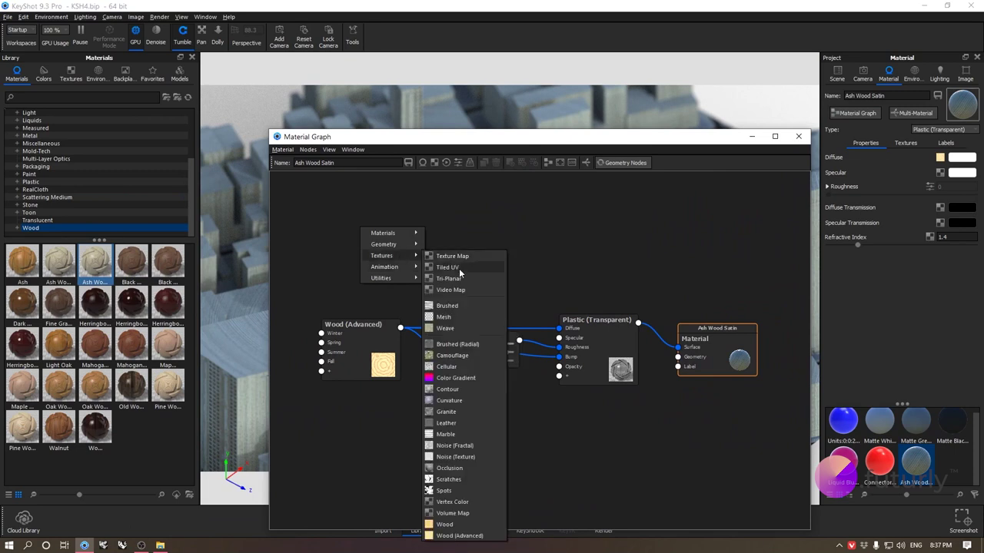
pyautogui.click(472, 389)
pyautogui.press('f')
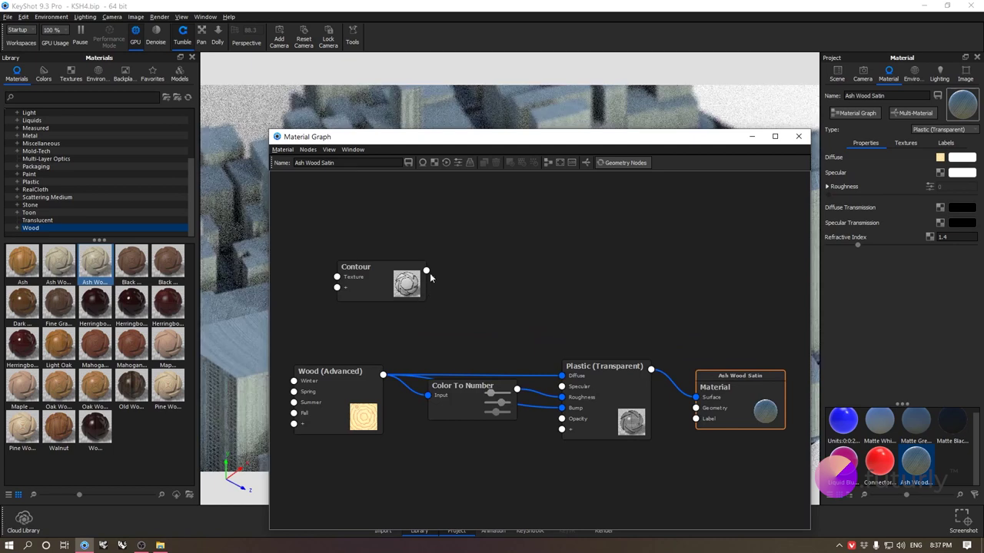
pyautogui.moveTo(427, 272); pyautogui.dragTo(566, 378)
pyautogui.moveTo(529, 146); pyautogui.dragTo(346, 442)
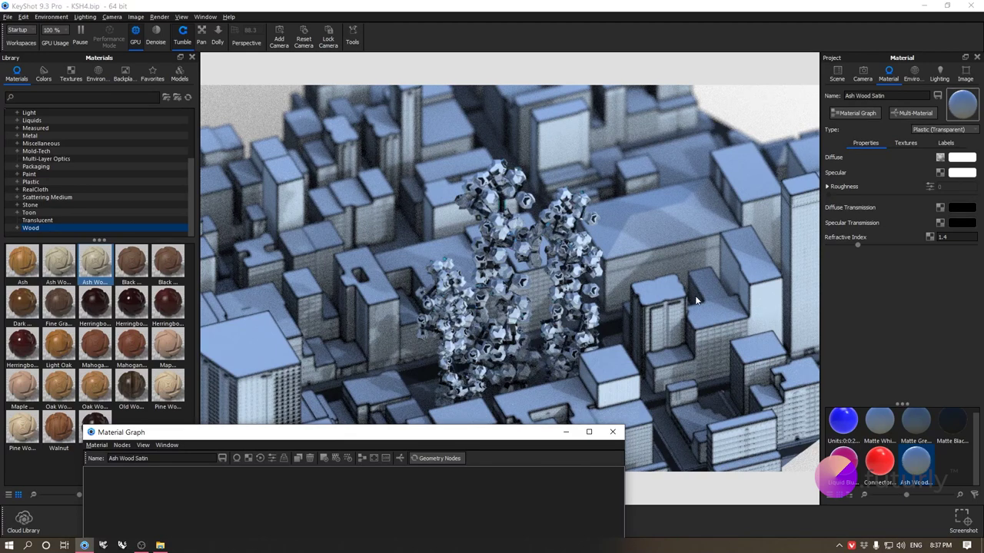
pyautogui.moveTo(474, 432); pyautogui.dragTo(360, 107)
# Set the Contour width to 0.5 px and the contour angle to 30°
pyautogui.click(238, 323)
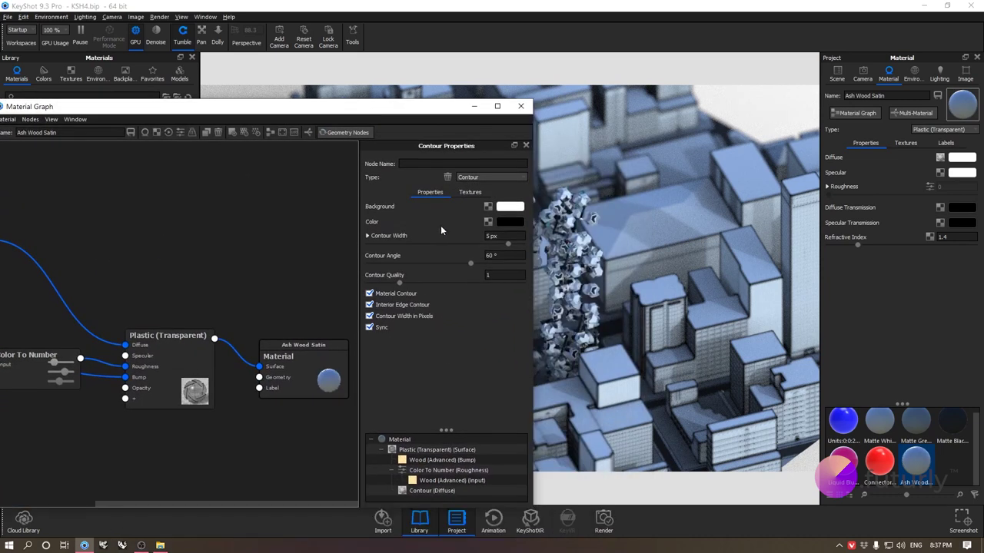
pyautogui.click(509, 244)
pyautogui.write('0.5')
pyautogui.press('Return')
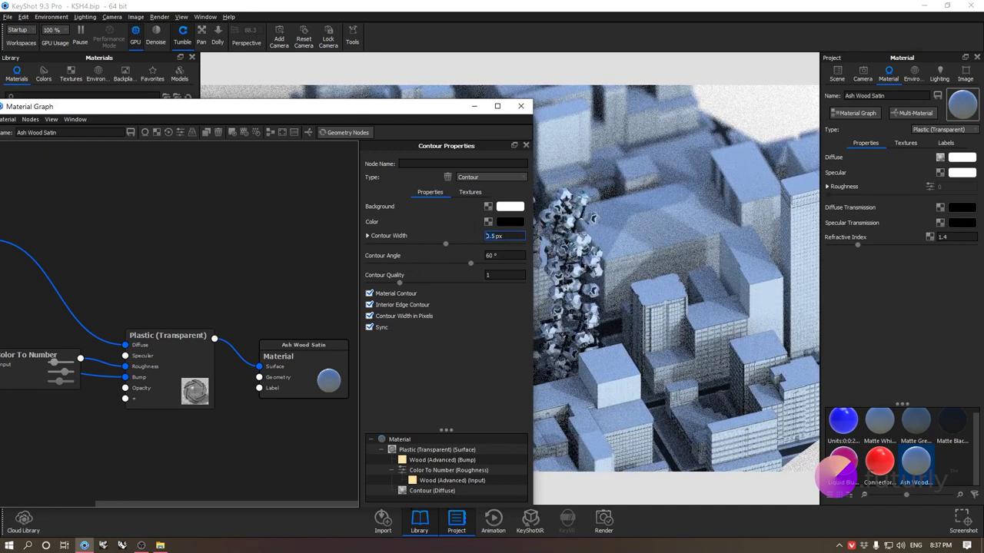
pyautogui.press('Tab')
pyautogui.write('3')
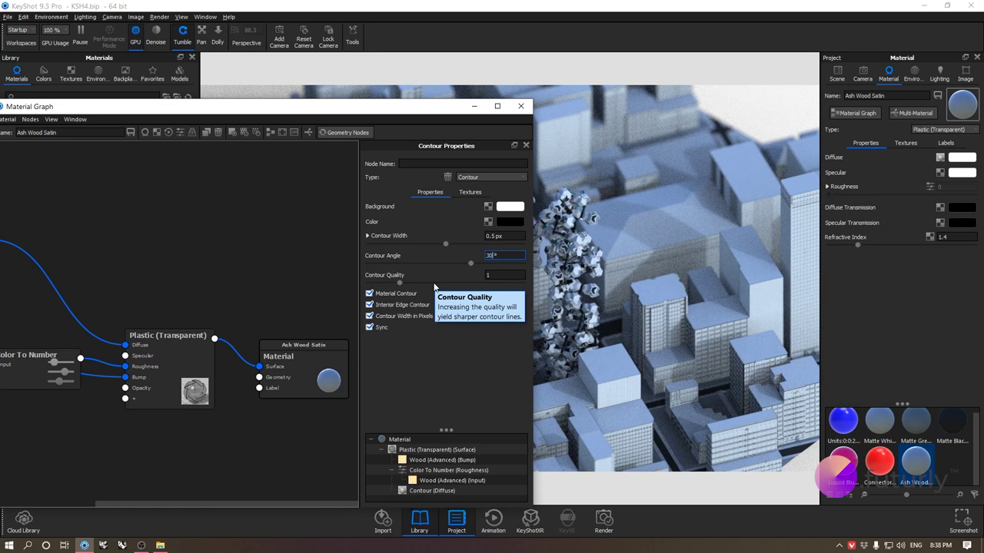
pyautogui.press('Return')
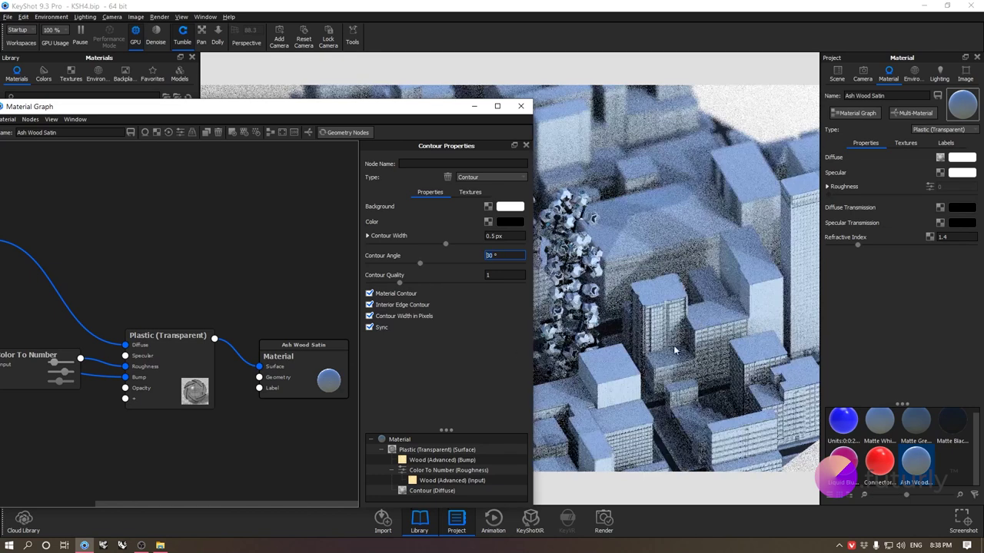
pyautogui.write('1')
pyautogui.press('Return')
pyautogui.moveTo(450, 110); pyautogui.dragTo(375, 105)
pyautogui.write('30')
pyautogui.press('Return')
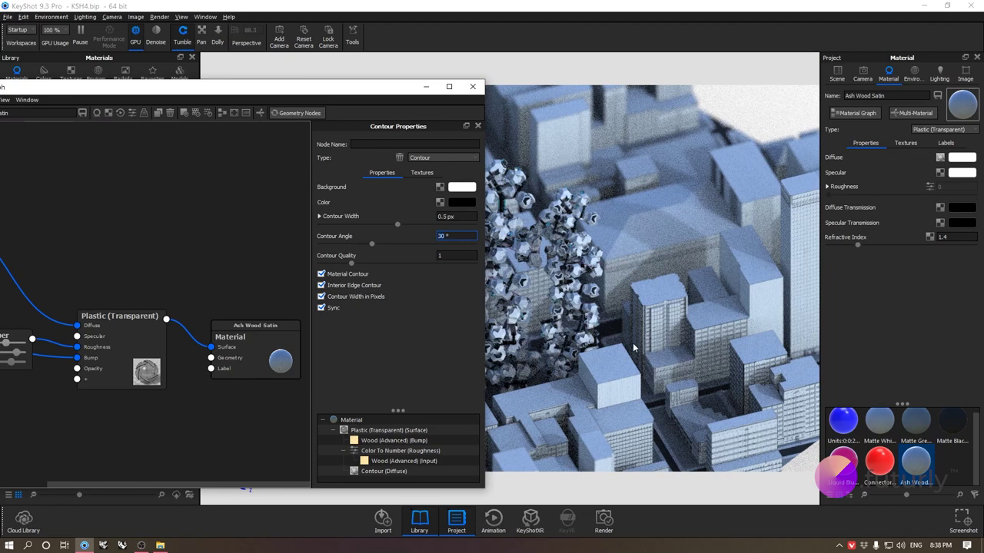
# Plug the Wood (Advanced) texture into the Contour background and close the graph
pyautogui.moveTo(308, 87); pyautogui.dragTo(626, 116)
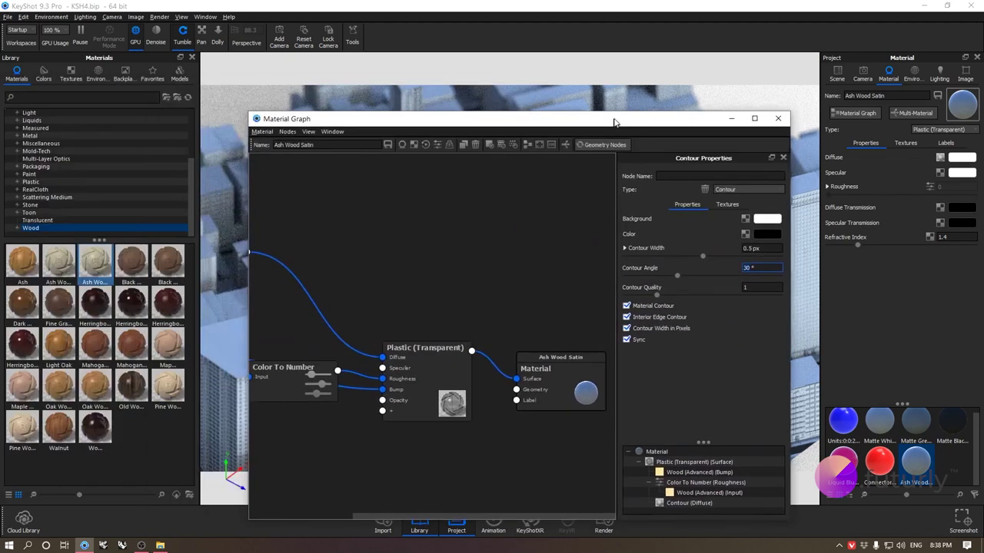
pyautogui.scroll(-2, 487, 301)
pyautogui.scroll(2, 319, 314)
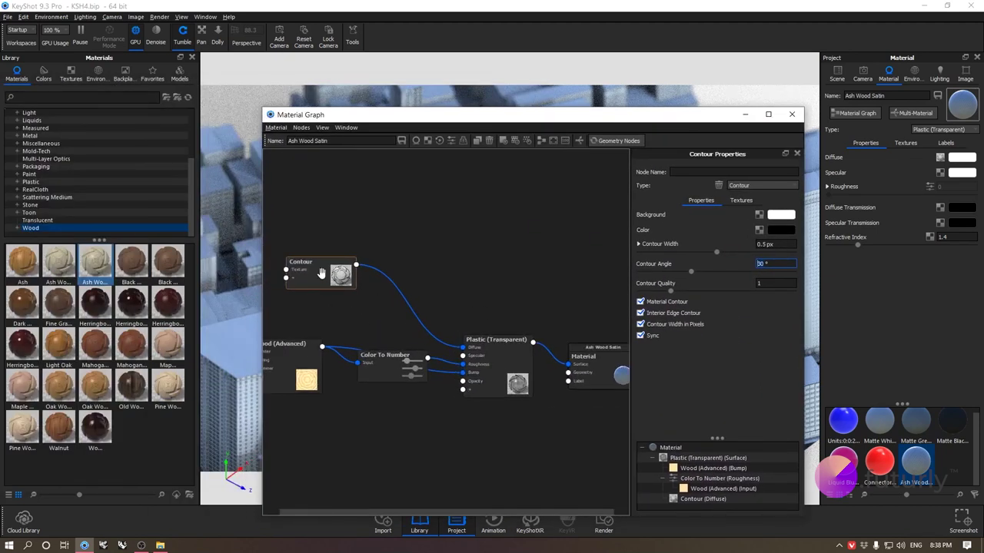
pyautogui.moveTo(321, 274); pyautogui.dragTo(405, 286)
pyautogui.moveTo(298, 355); pyautogui.dragTo(371, 296)
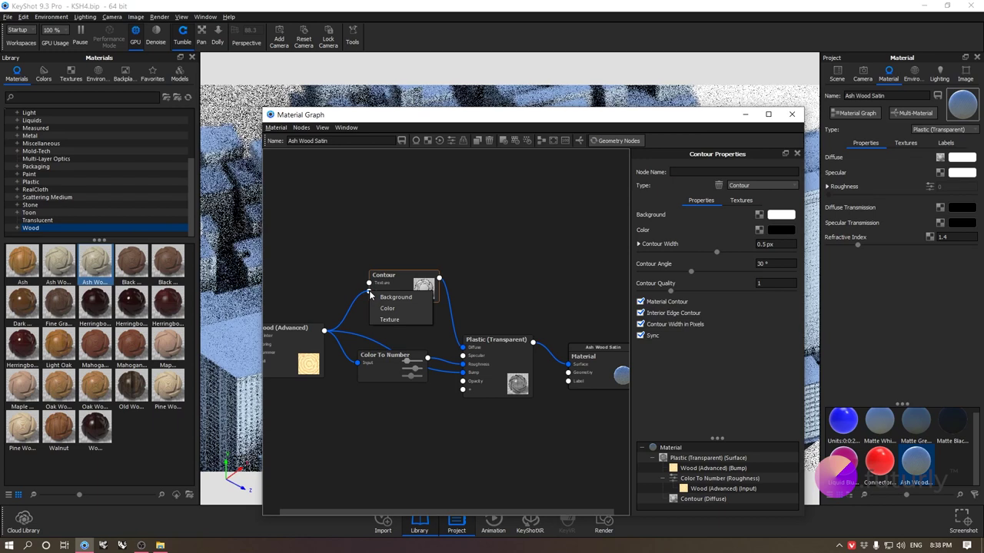
pyautogui.click(394, 297)
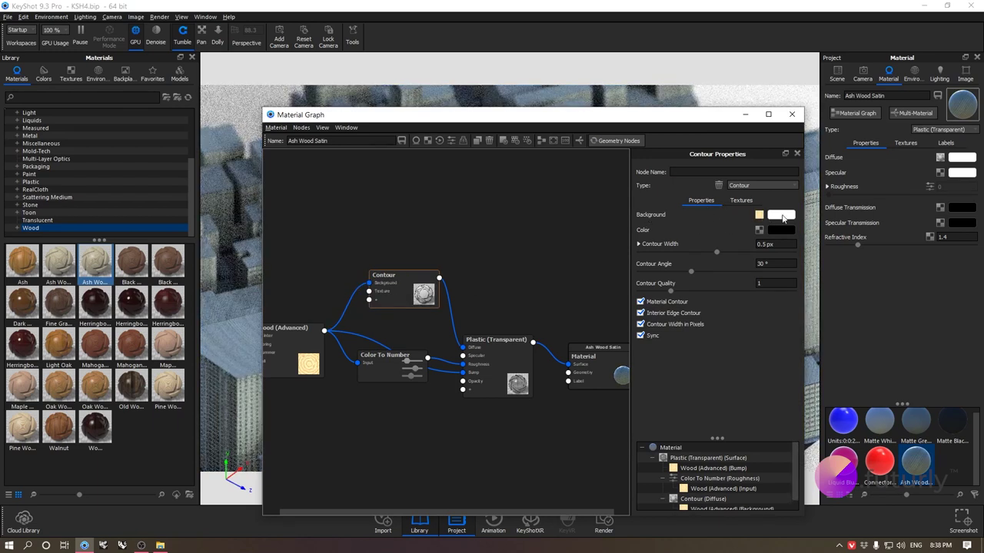
pyautogui.click(790, 115)
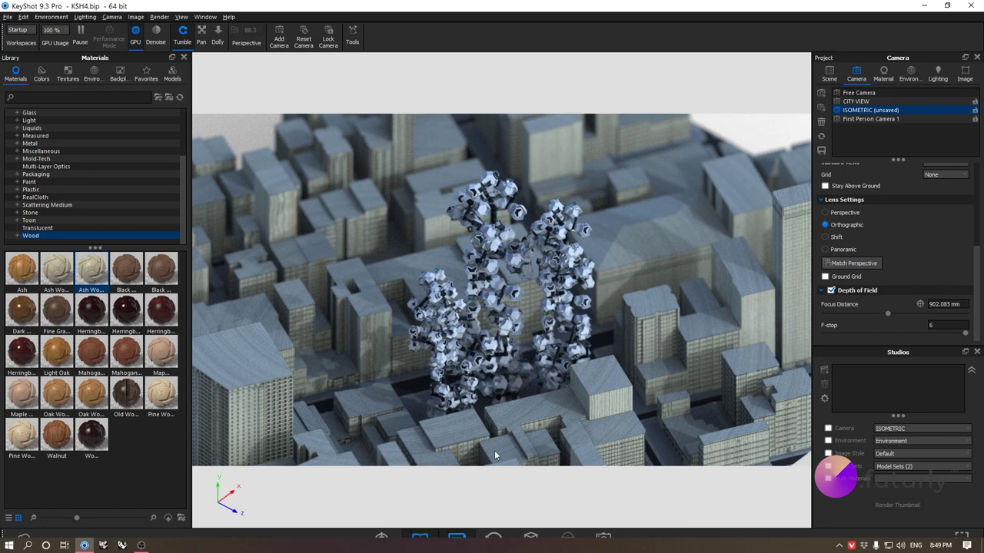
# Switch the render resolution to the Portrait 3:4 preset (696 × 929 px)
pyautogui.click(965, 73)
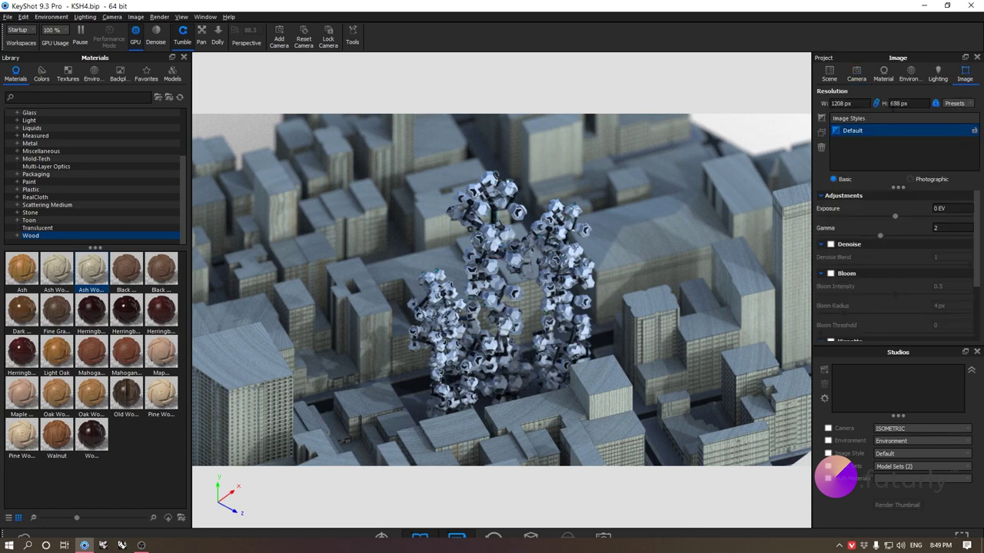
pyautogui.click(966, 103)
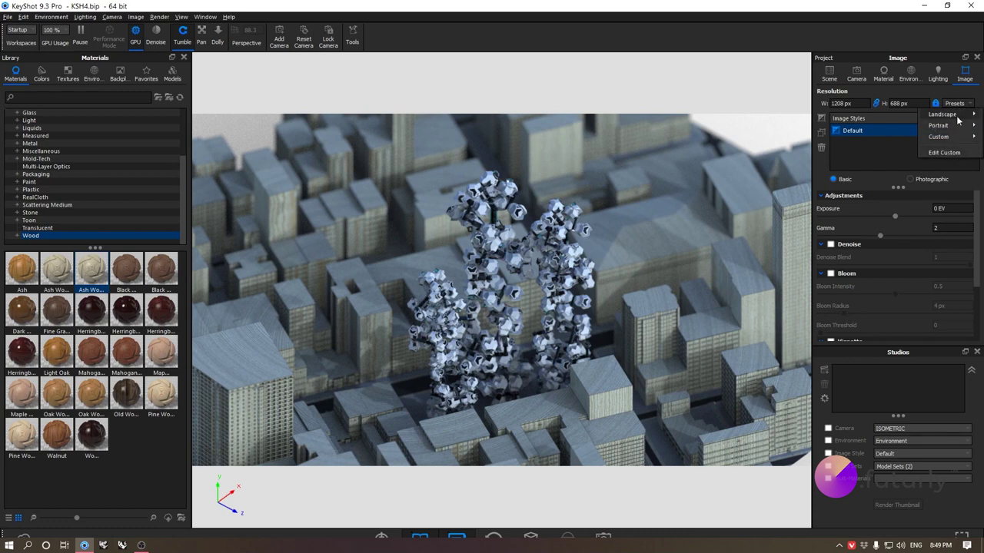
pyautogui.moveTo(953, 117)
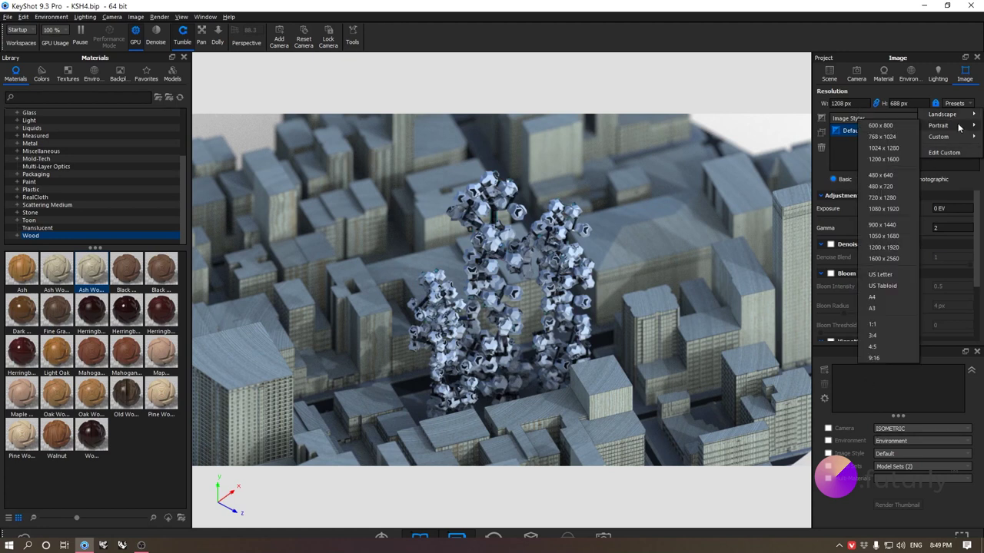
pyautogui.click(882, 327)
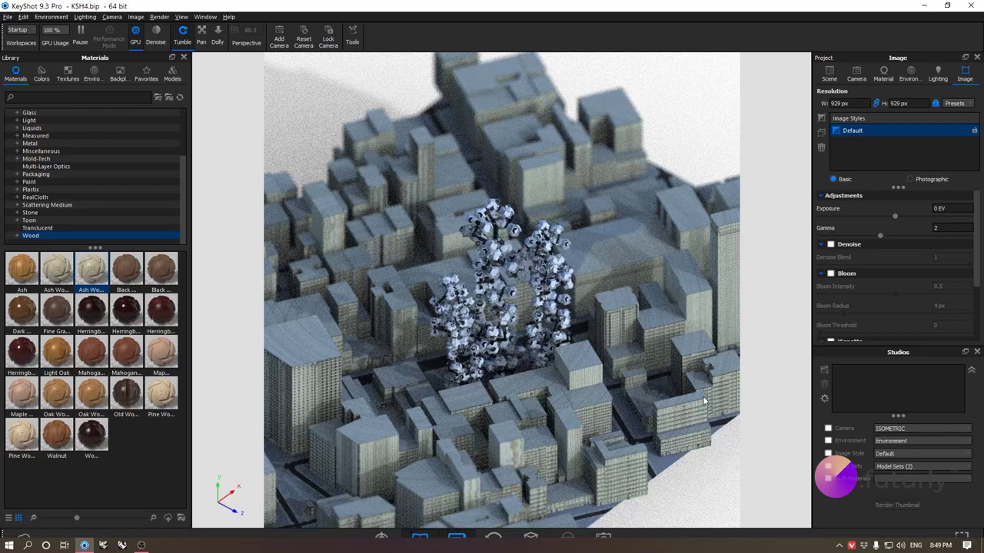
pyautogui.click(954, 103)
pyautogui.moveTo(938, 128)
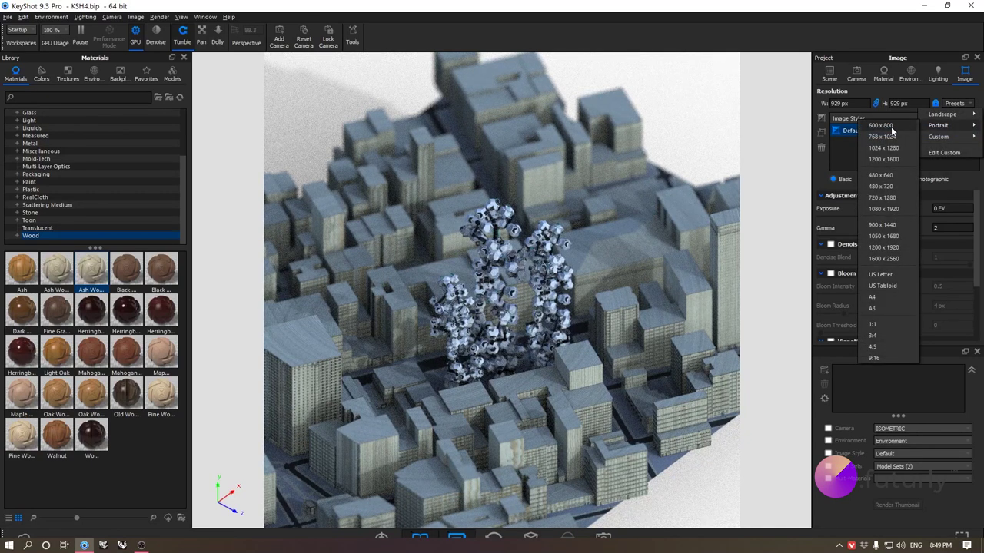
pyautogui.click(872, 336)
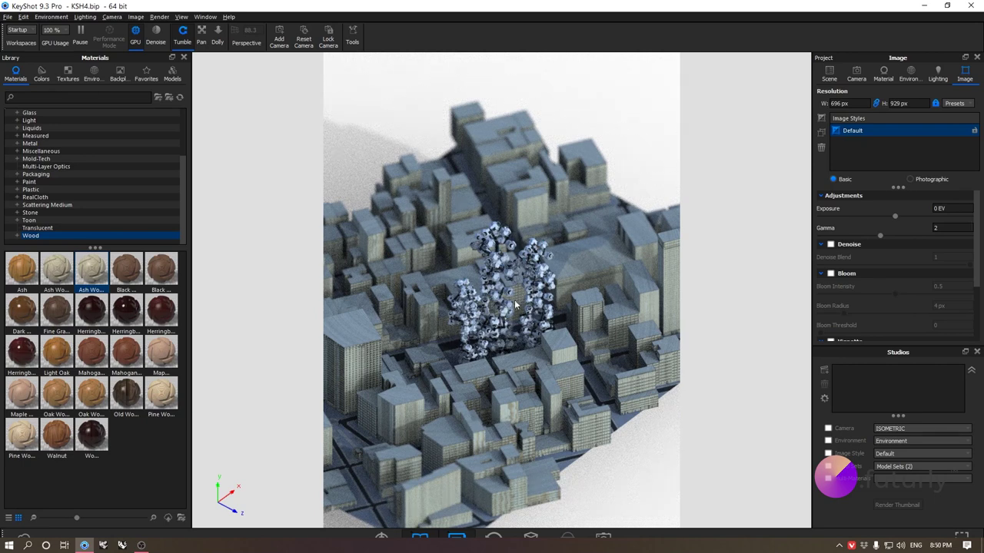
# Zoom and orbit the camera to frame the city centre over the sculpture
pyautogui.scroll(6, 515, 306)
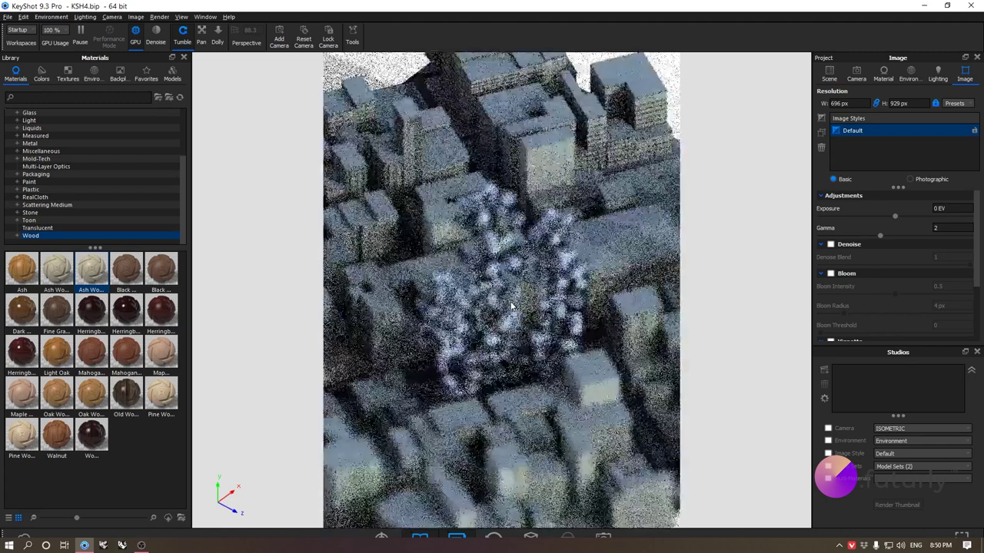
pyautogui.scroll(4, 512, 306)
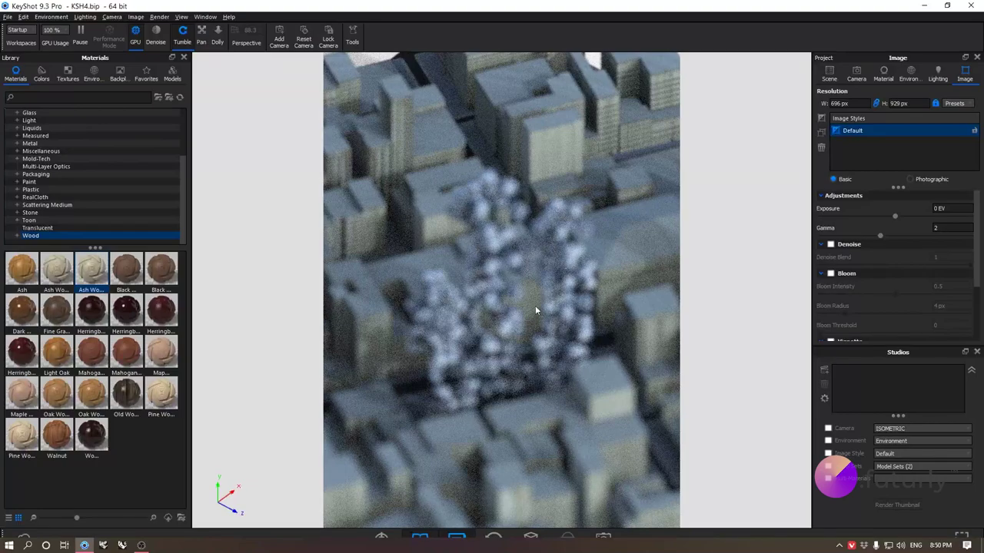
pyautogui.moveTo(523, 320); pyautogui.dragTo(563, 317)
pyautogui.scroll(-4, 567, 314)
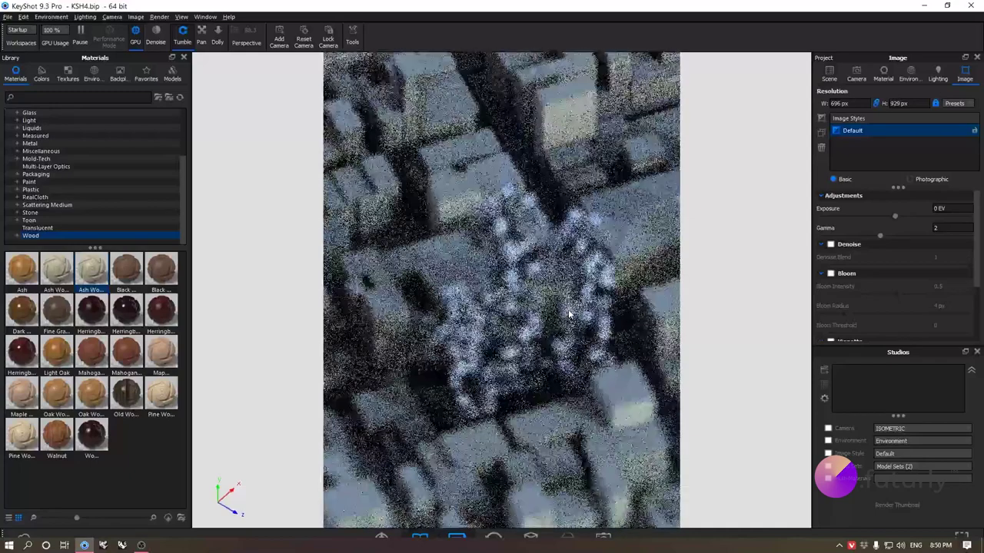
pyautogui.click(859, 73)
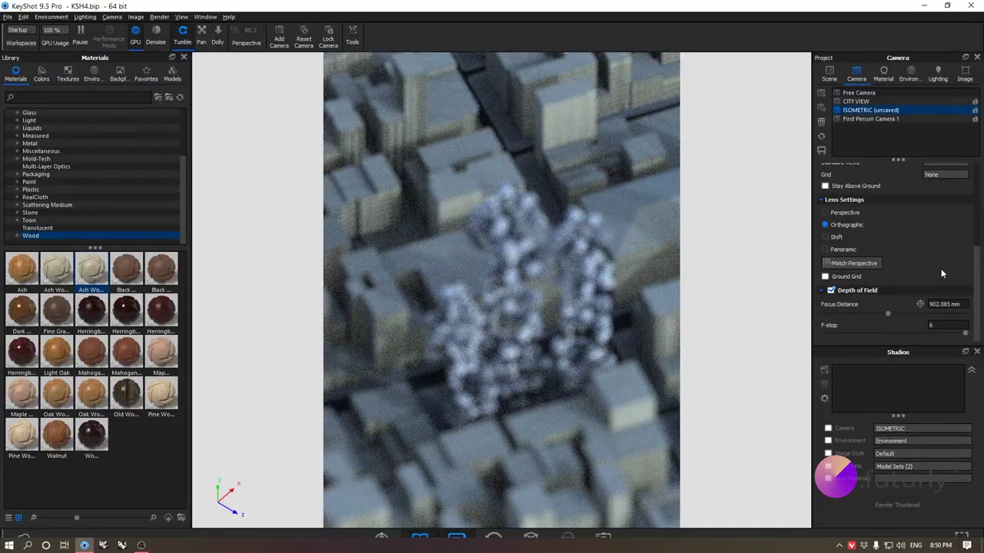
# Refocus ISOMETRIC at 484.689 mm with F-stop 10, tilt it more top-down, and save
pyautogui.click(920, 305)
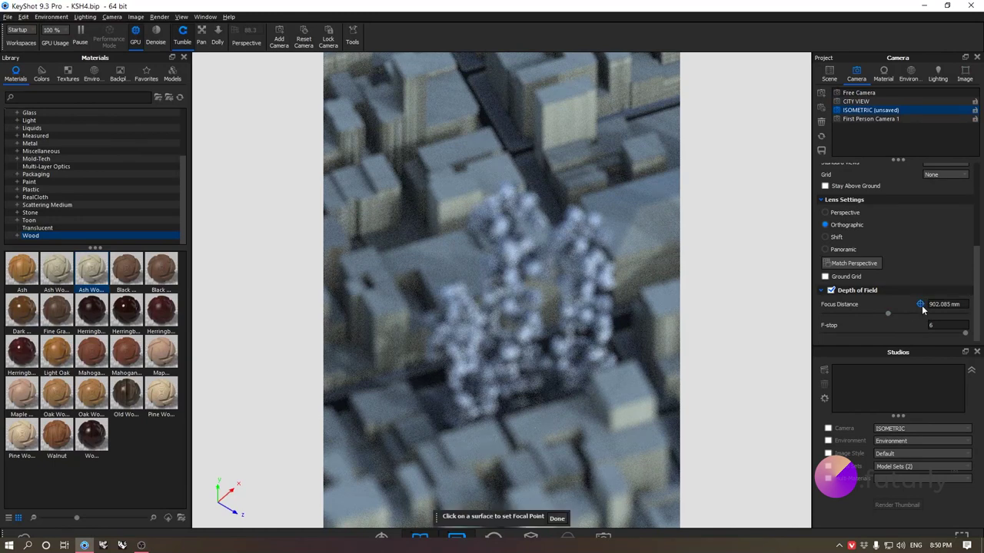
pyautogui.click(510, 305)
pyautogui.doubleClick(941, 325)
pyautogui.write('5')
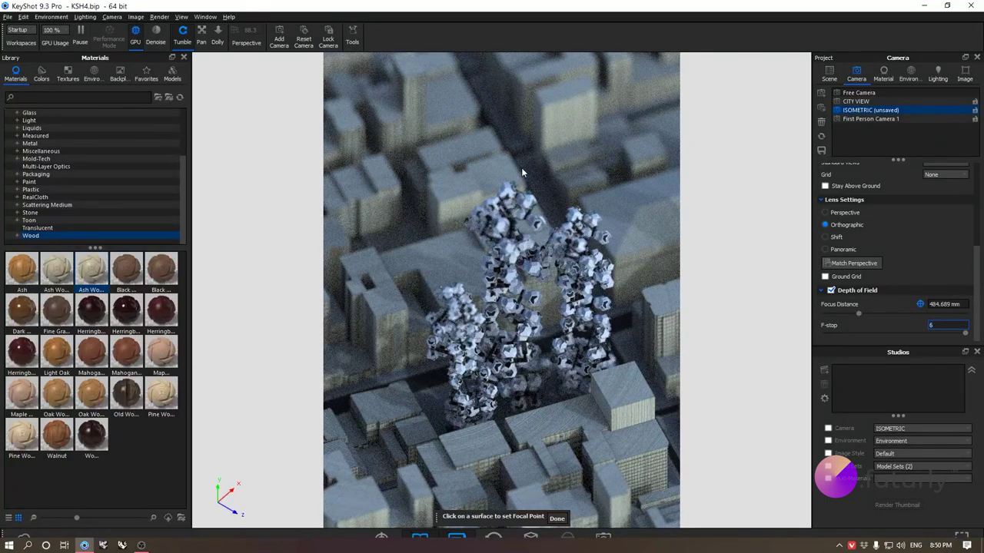
pyautogui.press('Return')
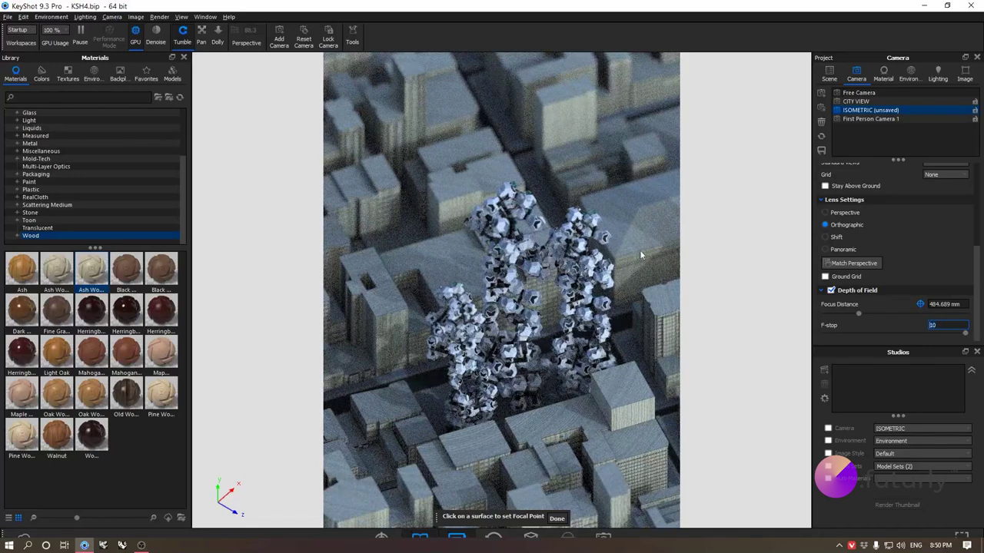
pyautogui.click(823, 150)
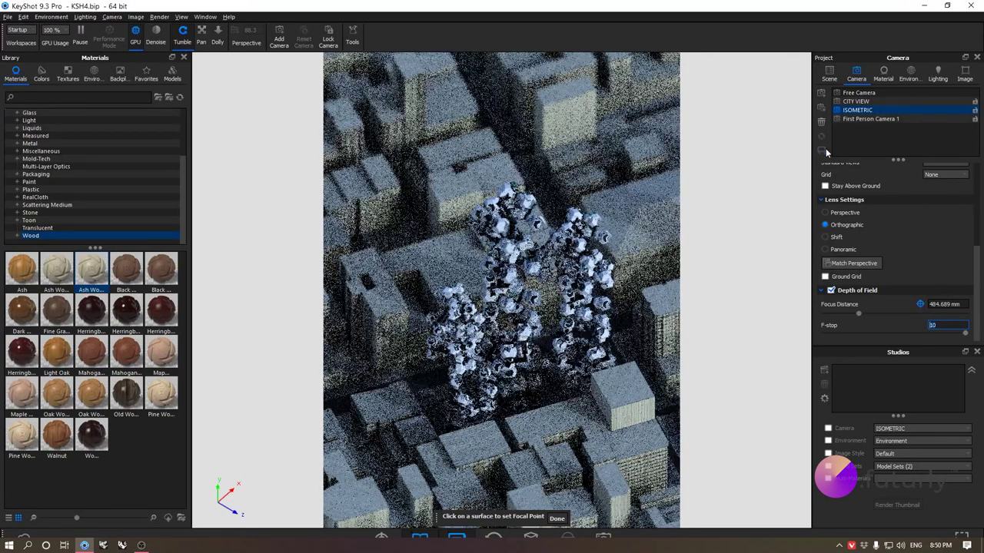
pyautogui.moveTo(644, 240); pyautogui.dragTo(611, 243)
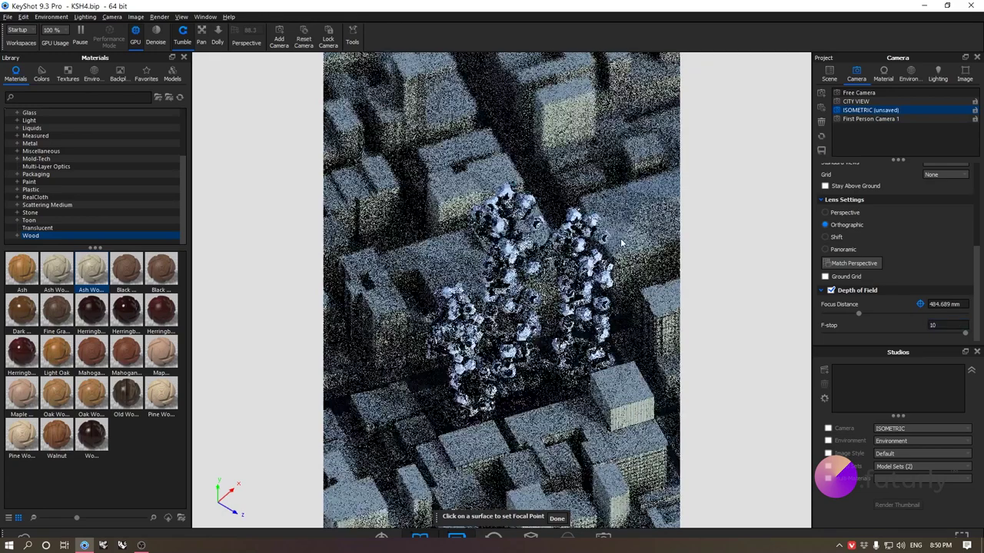
pyautogui.click(824, 151)
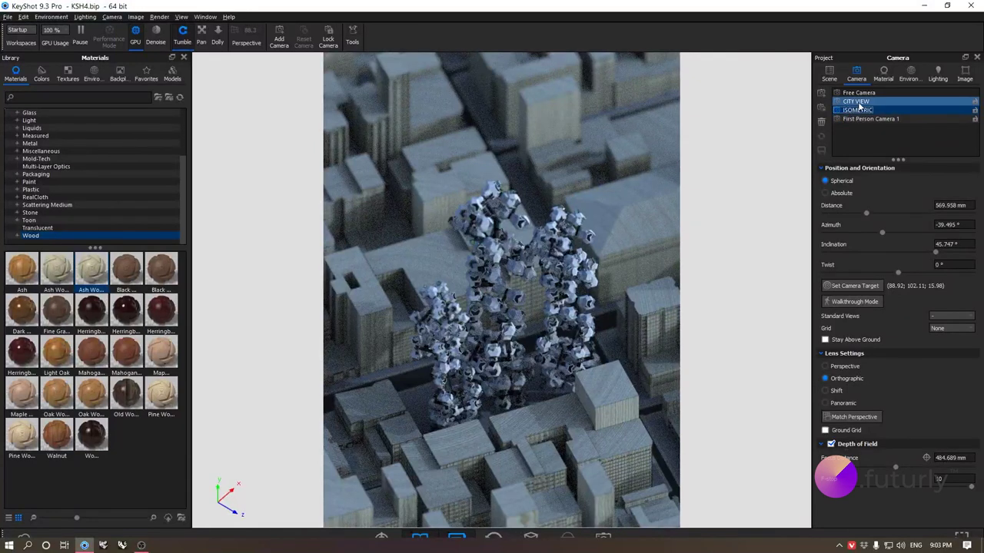
pyautogui.click(857, 102)
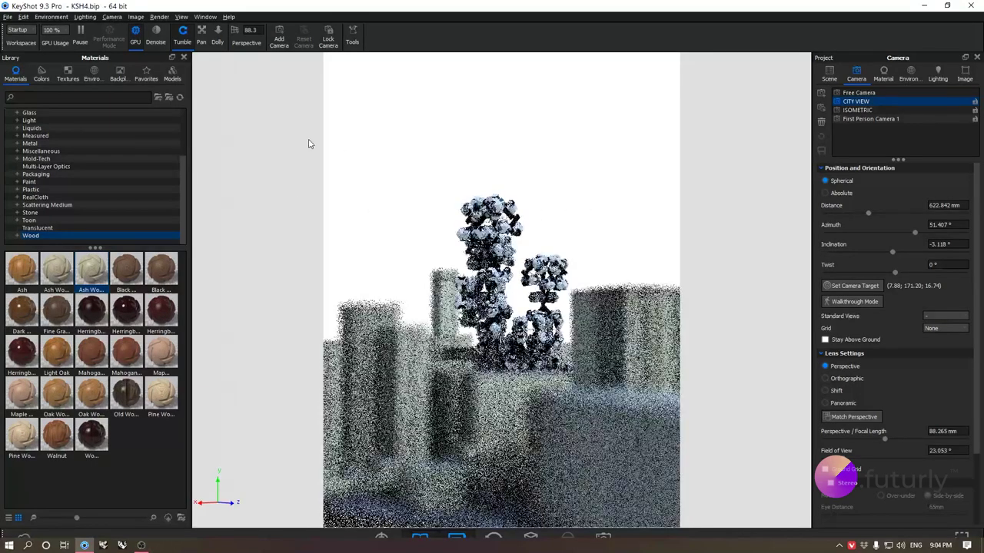
pyautogui.click(889, 111)
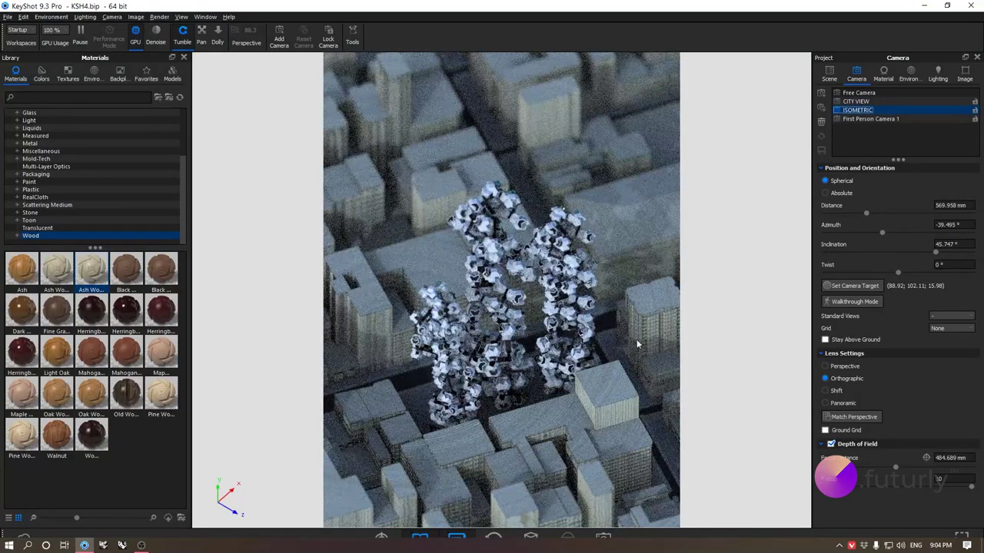
pyautogui.press('Return')
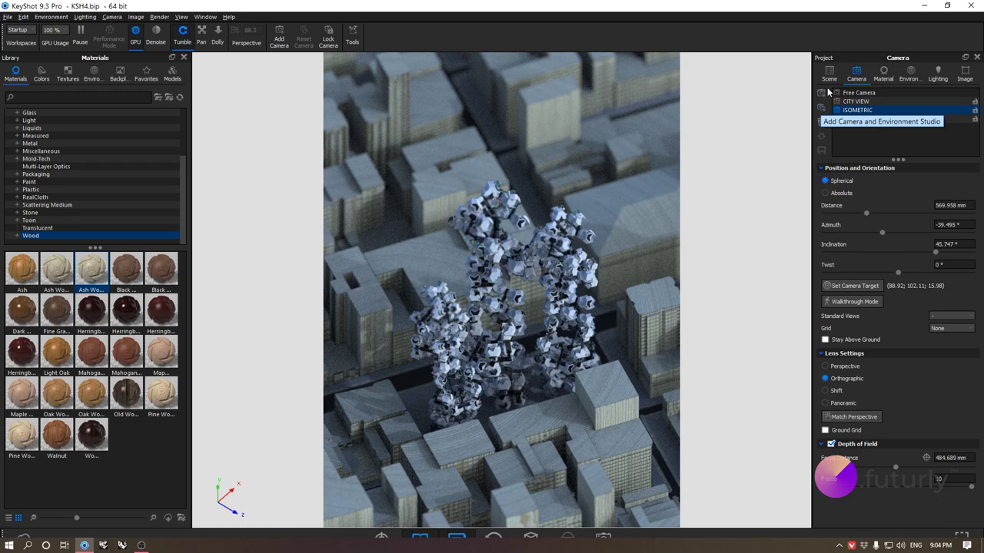
# Create Studio 4 from the CITY VIEW camera, then switch to Studio 3
pyautogui.click(821, 111)
pyautogui.click(823, 111)
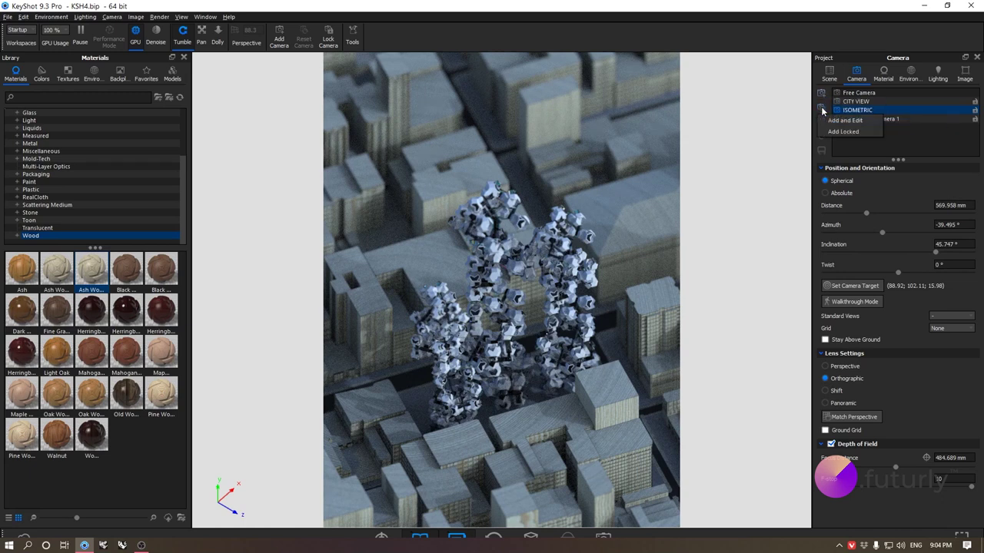
pyautogui.click(844, 121)
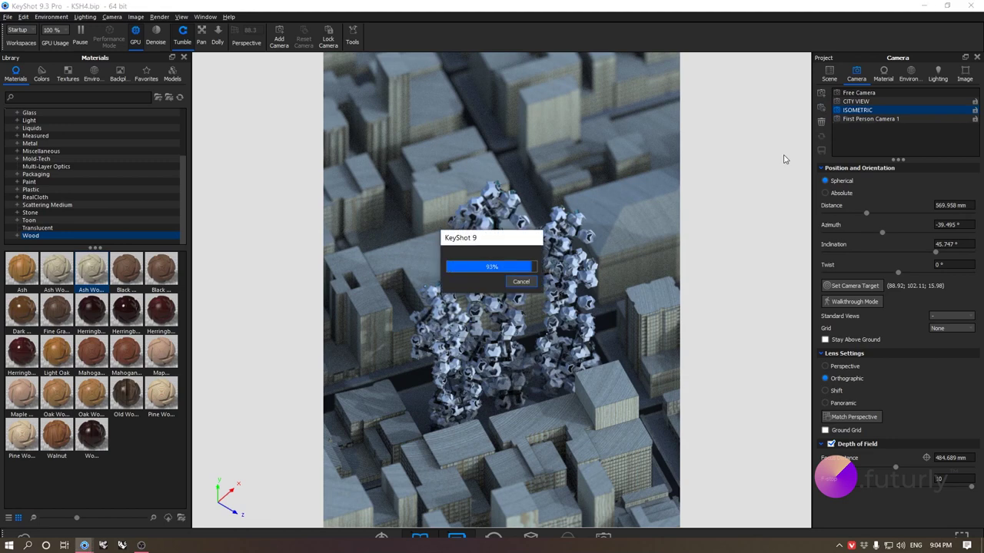
pyautogui.press('Return')
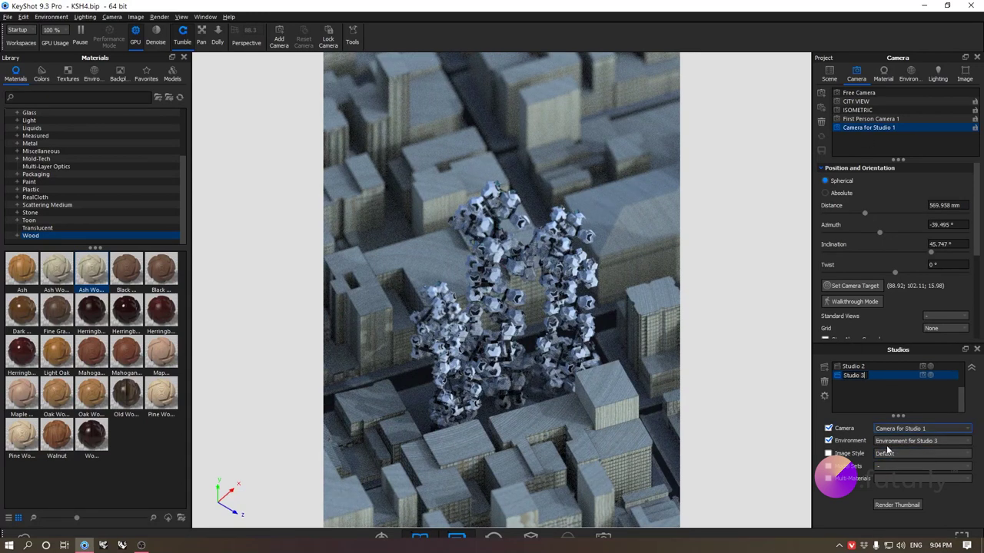
pyautogui.click(857, 102)
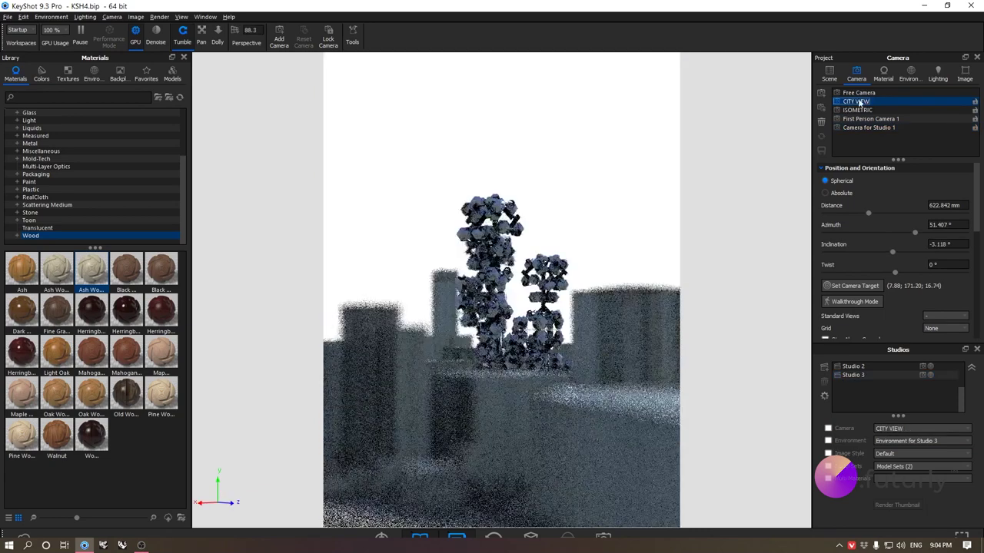
pyautogui.click(821, 92)
pyautogui.hotkey('ctrl', 'z')
pyautogui.click(857, 102)
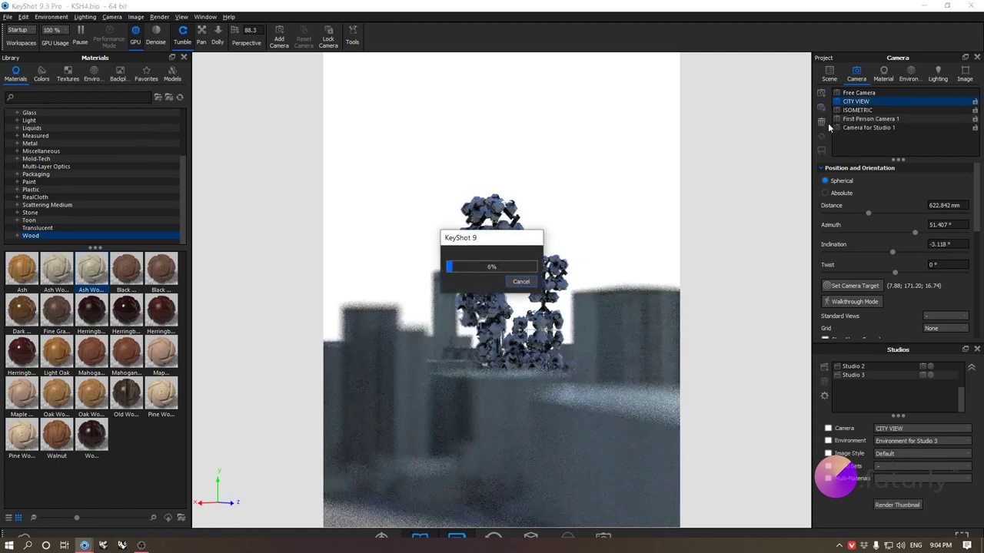
pyautogui.press('Return')
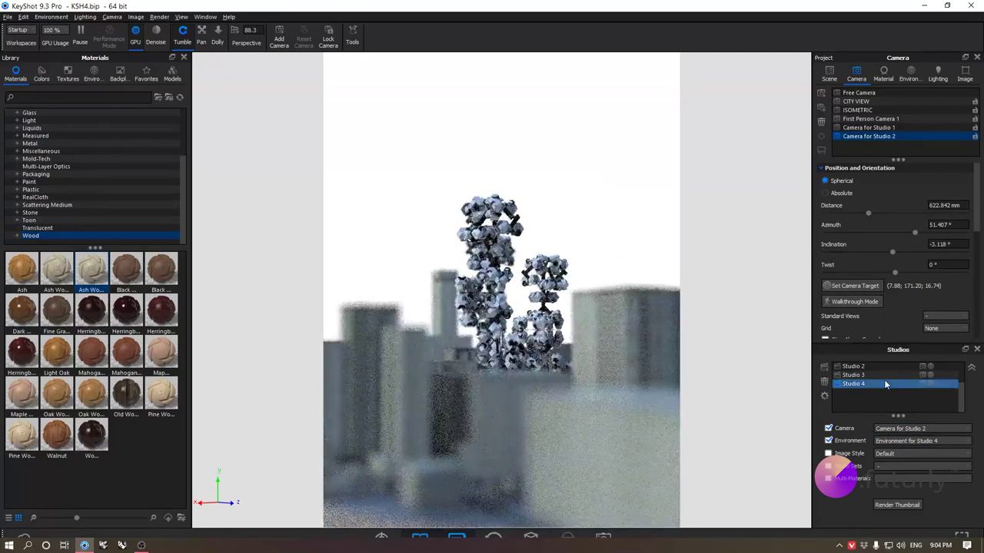
pyautogui.click(884, 375)
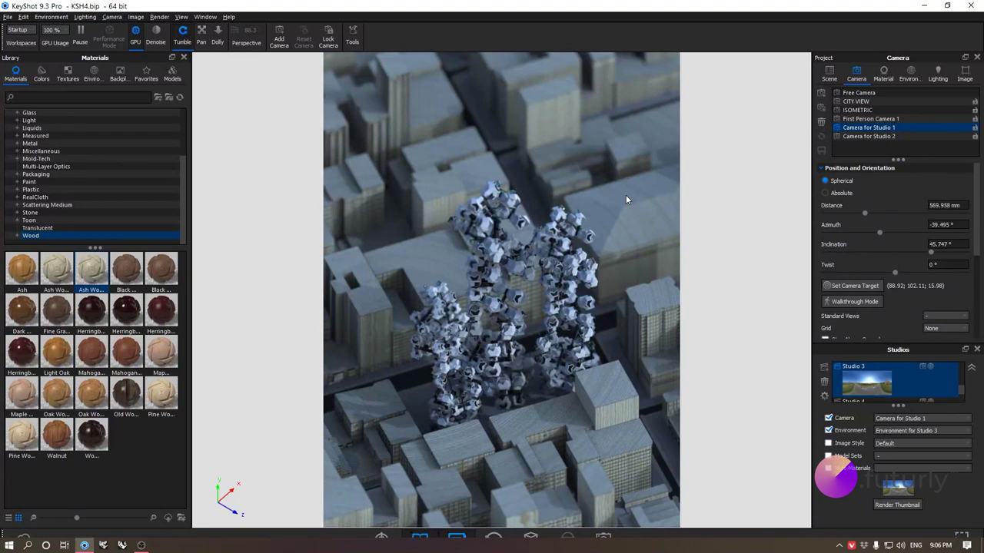
# Switch the image style to Photographic and review its tone, white balance and curve adjustments
pyautogui.click(964, 78)
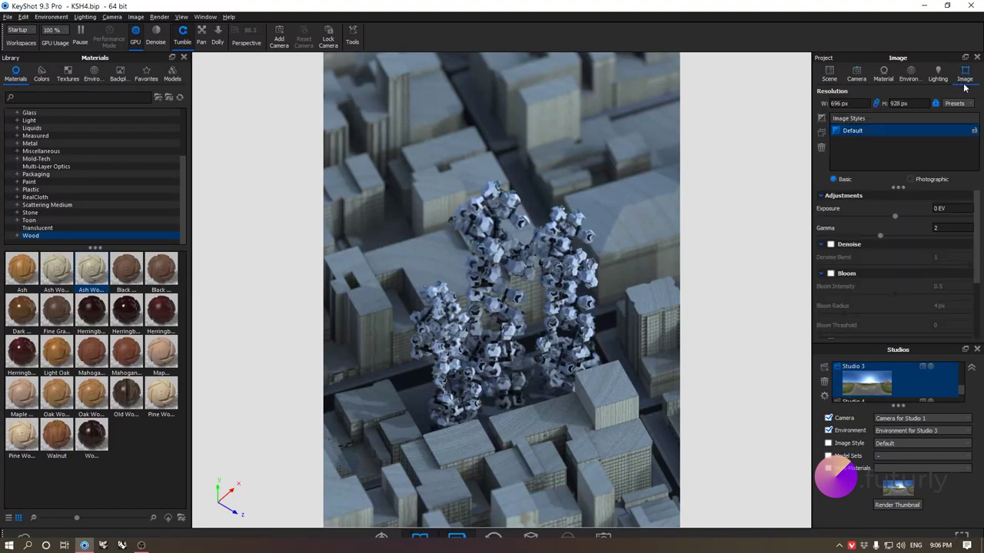
pyautogui.click(940, 182)
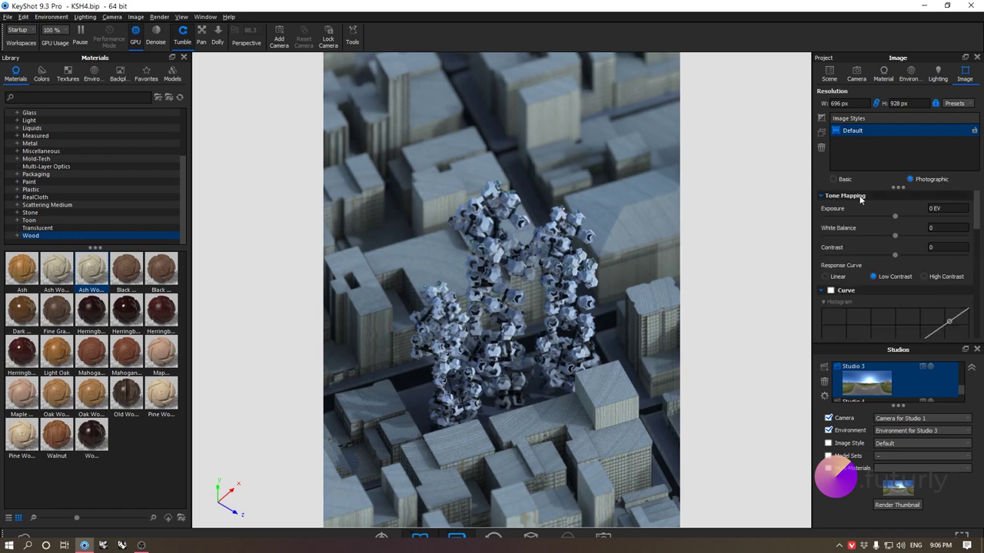
pyautogui.scroll(-10, 846, 229)
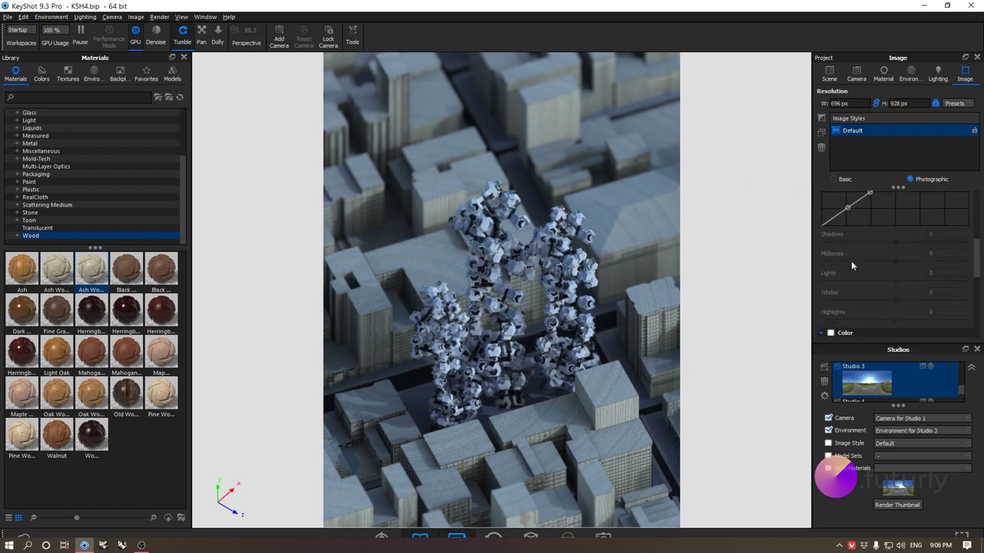
pyautogui.scroll(-2, 861, 252)
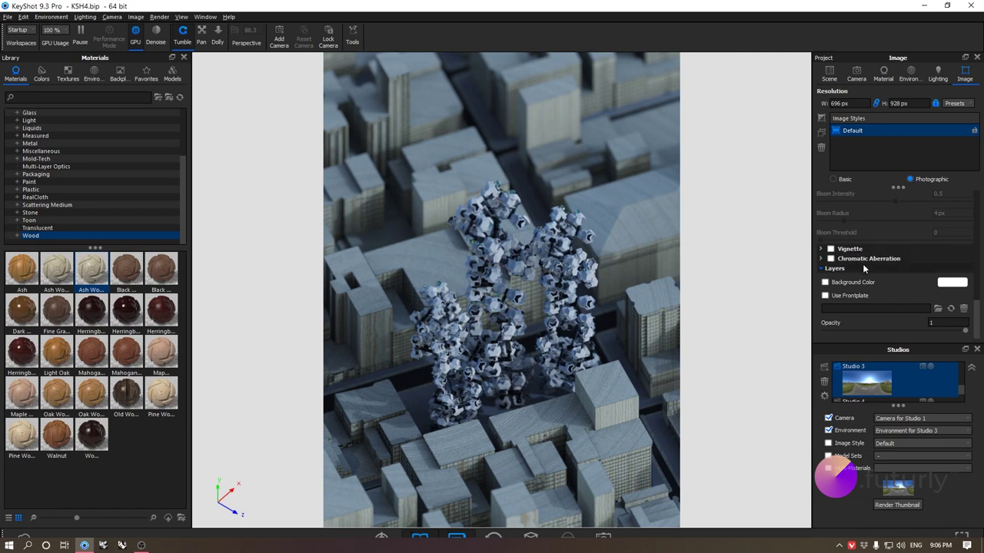
pyautogui.scroll(6, 864, 264)
pyautogui.scroll(2, 877, 250)
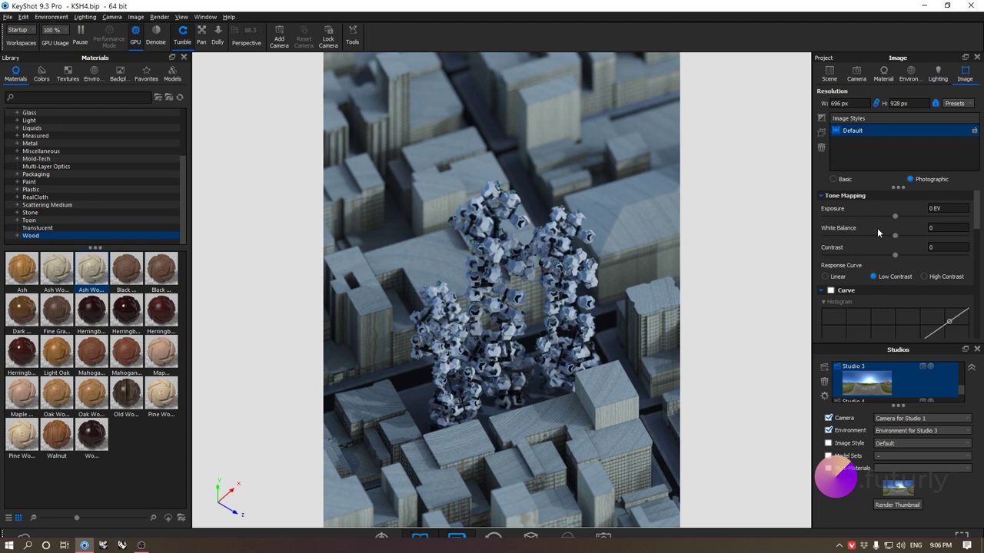
pyautogui.click(160, 18)
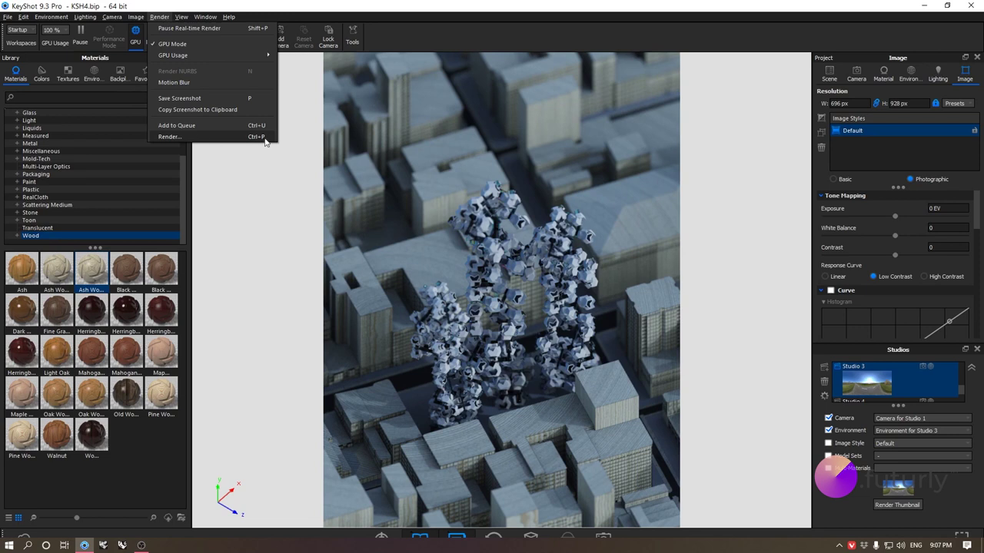
# Confirm the render output as PNG with alpha at 1920 × 2560 px
pyautogui.click(169, 137)
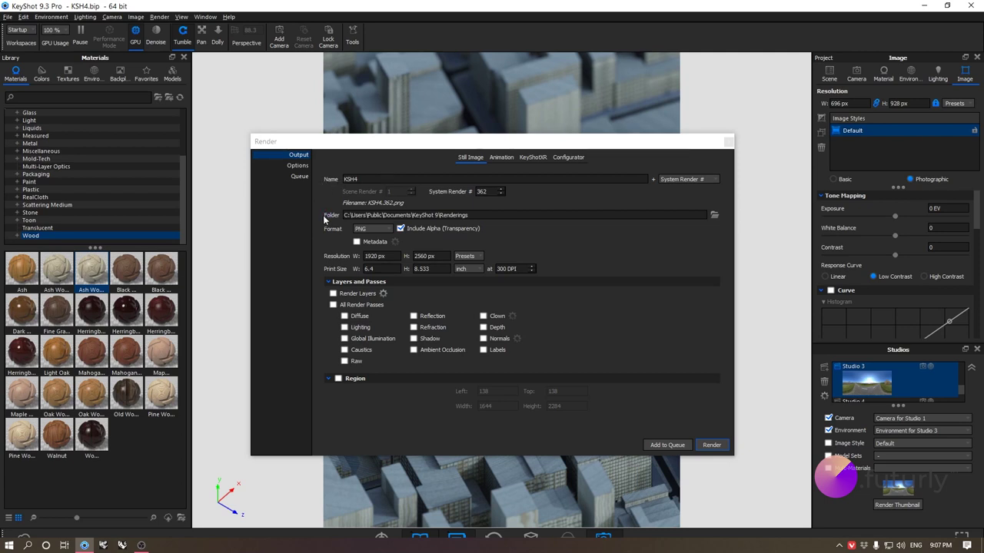
pyautogui.click(365, 231)
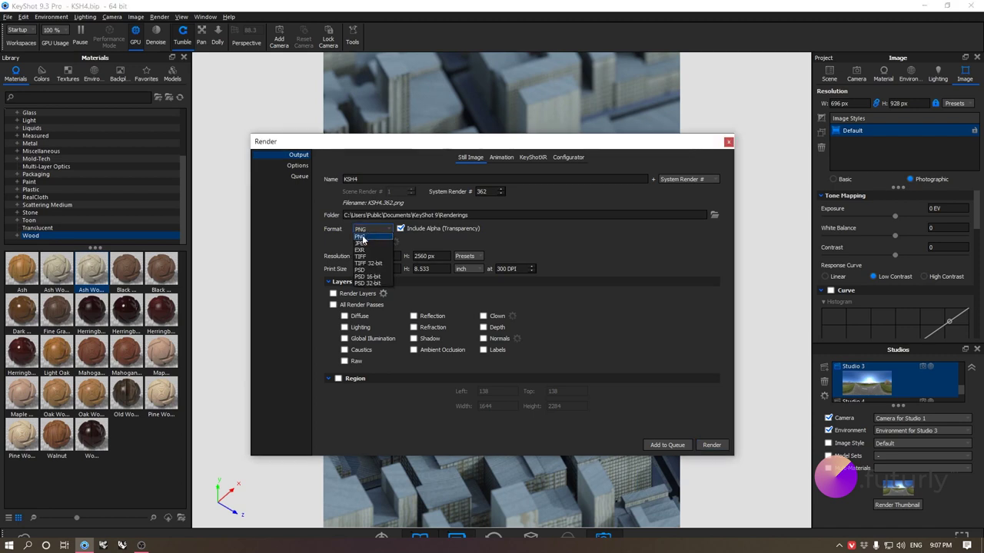
pyautogui.click(368, 236)
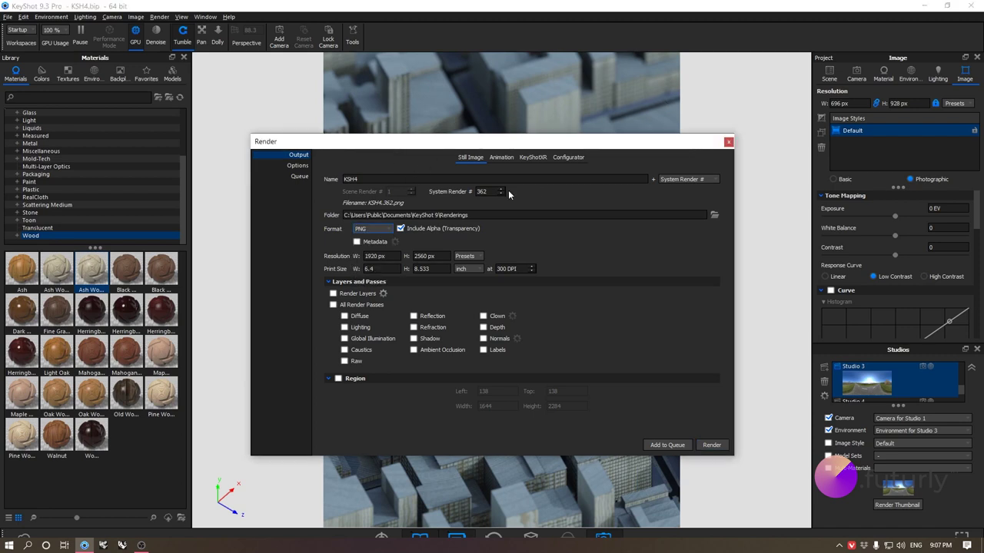
pyautogui.click(374, 229)
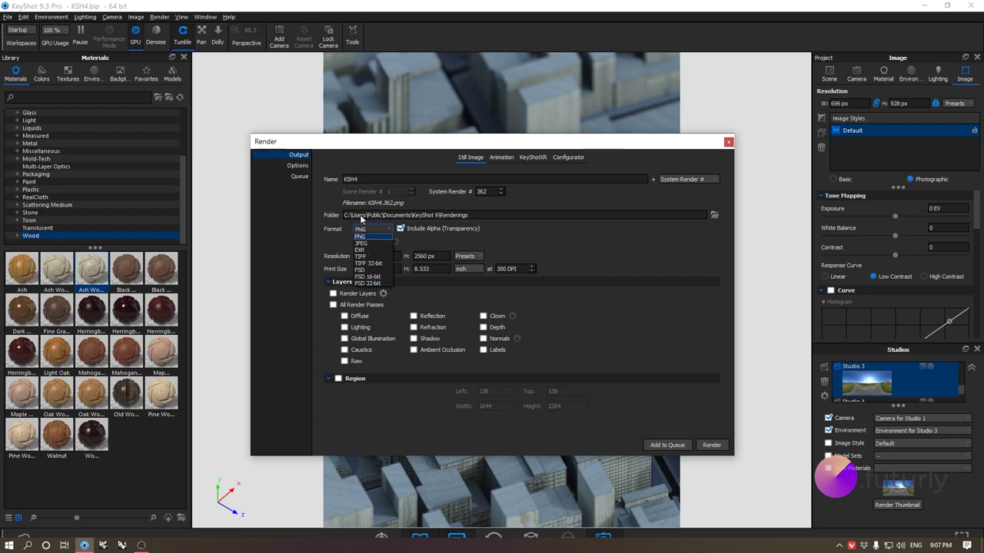
pyautogui.click(360, 237)
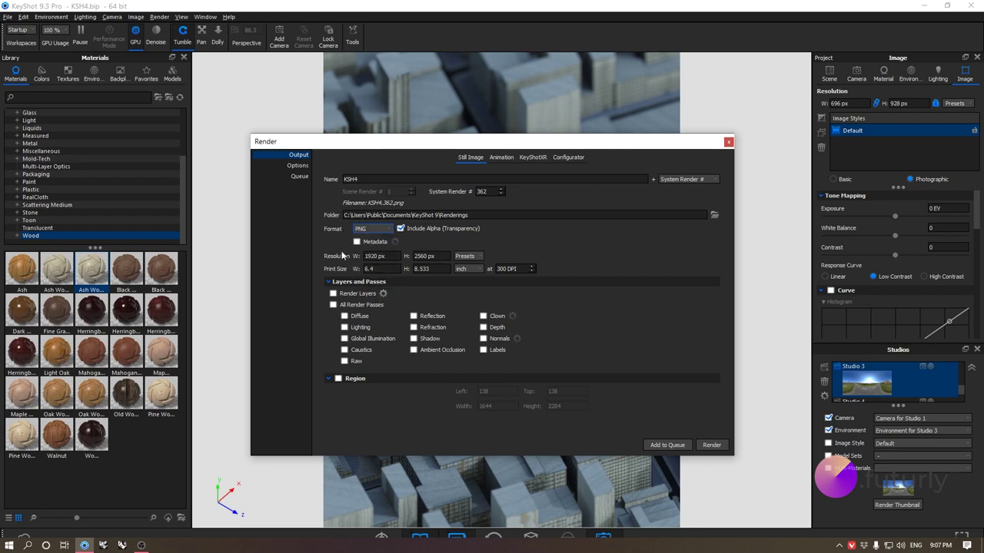
pyautogui.click(375, 256)
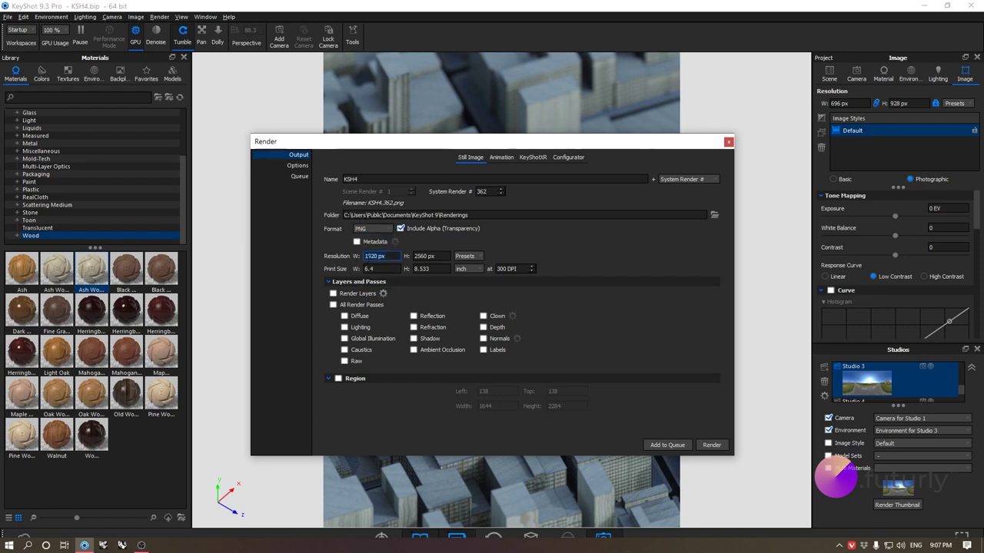
pyautogui.moveTo(448, 146); pyautogui.dragTo(415, 193)
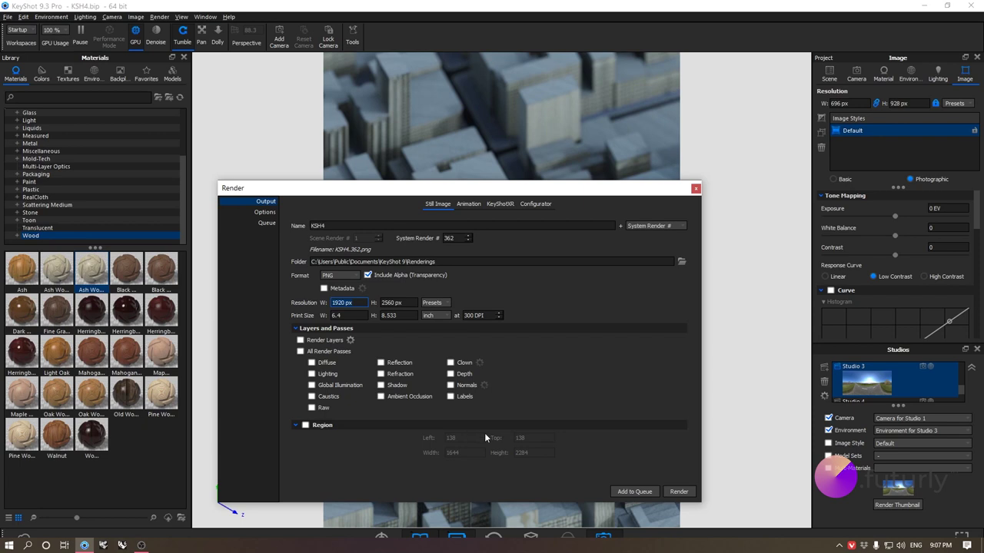
# Try the GPU and real-time render engines and keep the Default render mode
pyautogui.click(264, 212)
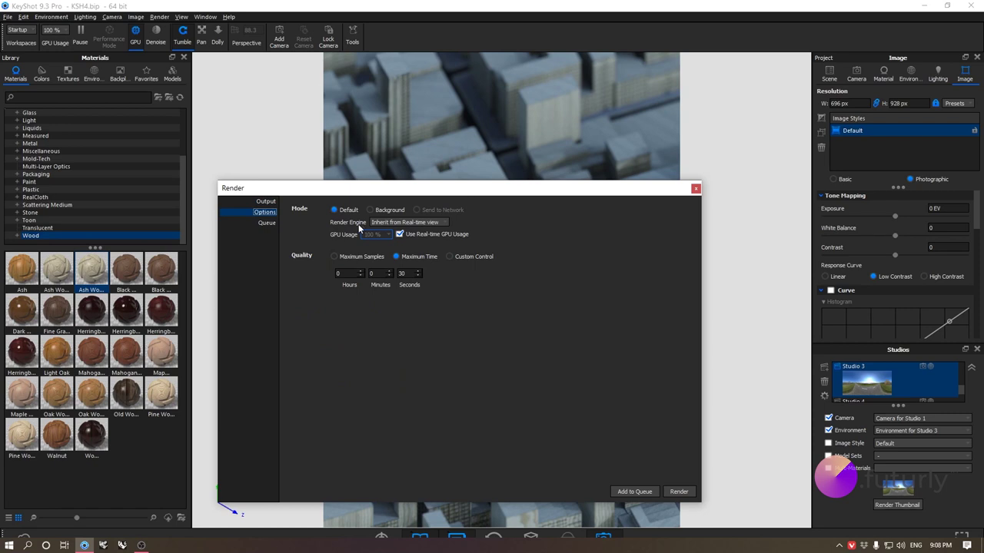
pyautogui.click(404, 222)
pyautogui.click(390, 242)
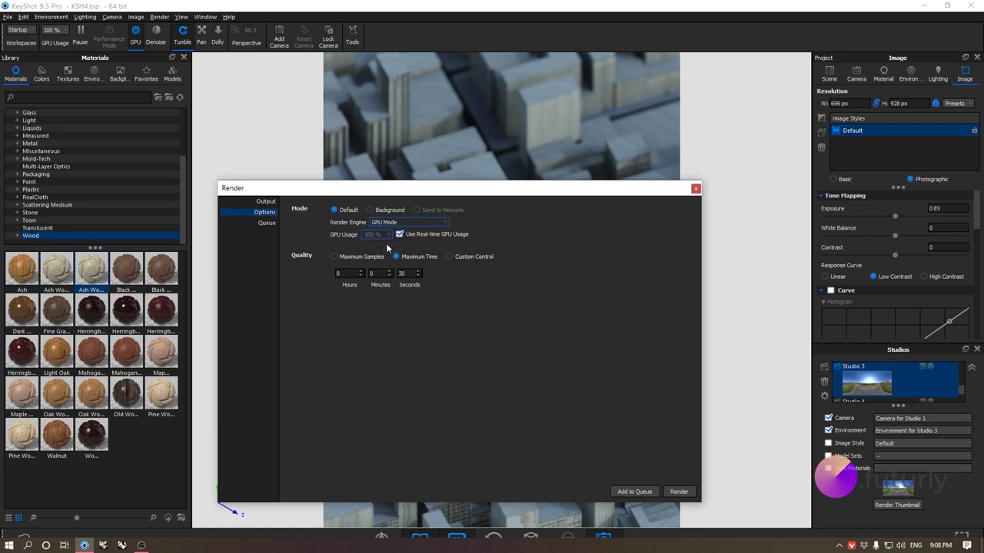
pyautogui.click(389, 225)
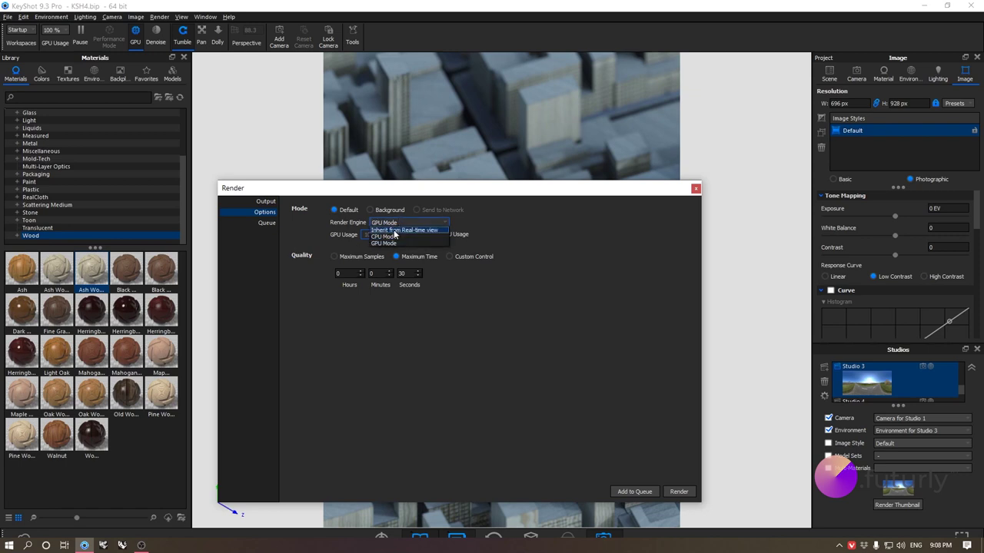
pyautogui.click(393, 231)
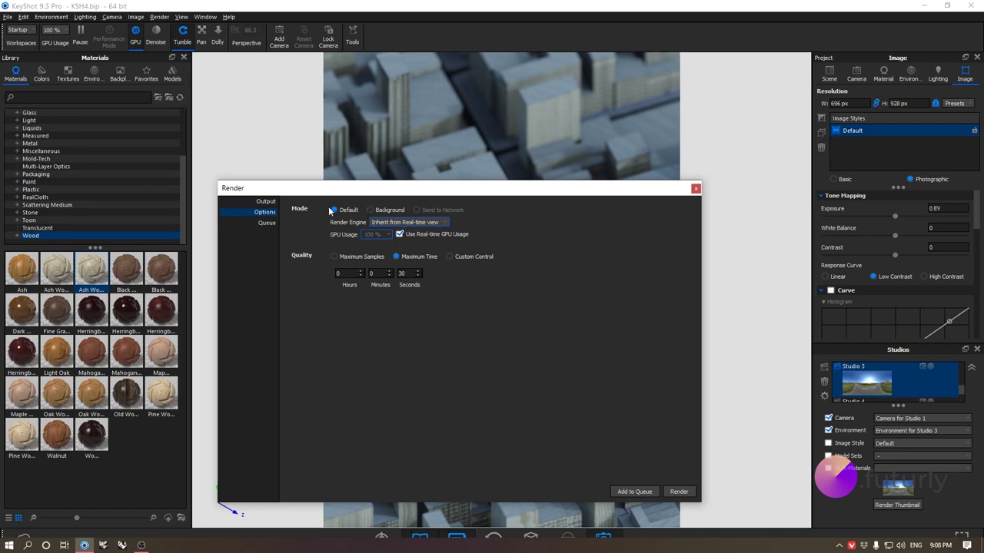
pyautogui.click(371, 212)
pyautogui.click(344, 210)
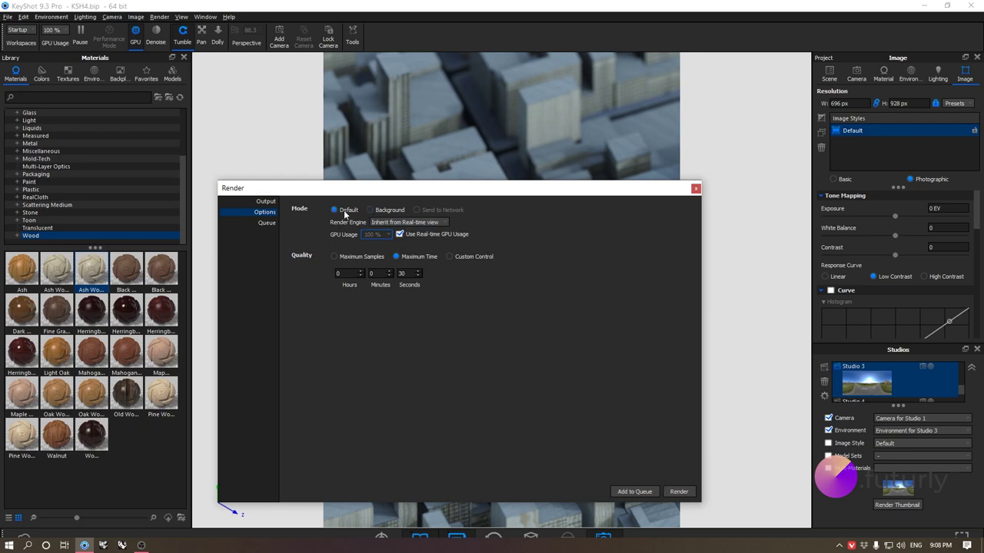
# Check the CPU engine with 14 cores, then set the render engine to GPU
pyautogui.click(392, 224)
pyautogui.click(396, 237)
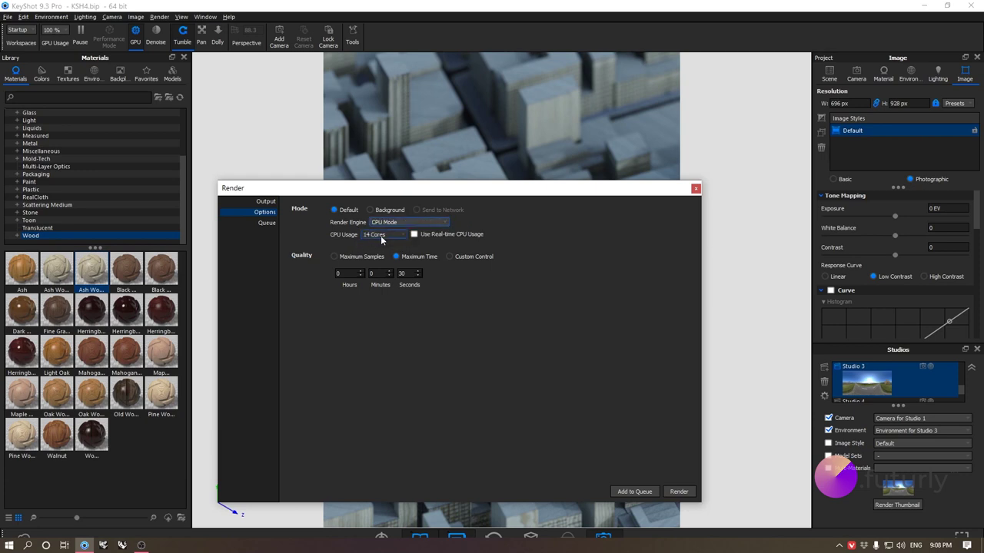
pyautogui.click(380, 235)
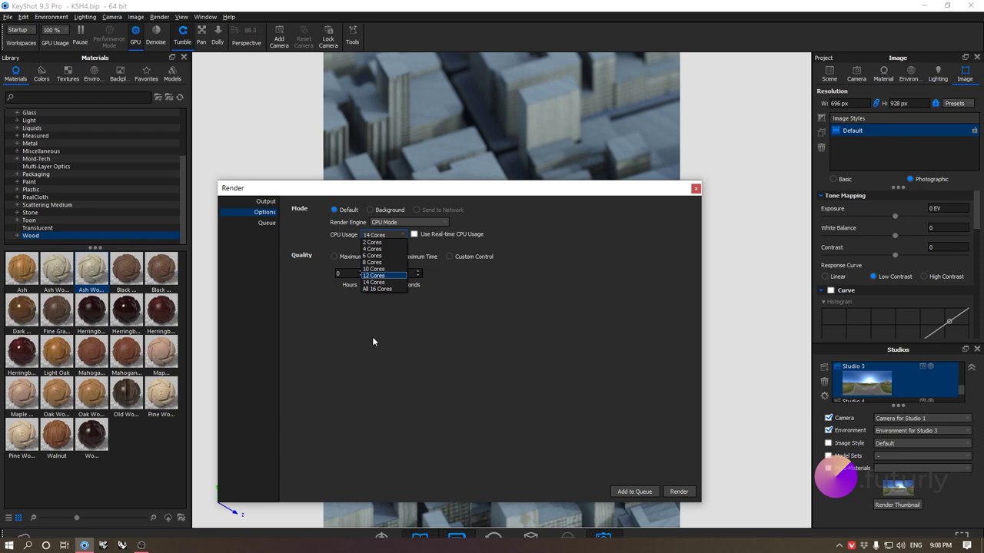
pyautogui.click(378, 284)
pyautogui.click(385, 222)
pyautogui.click(387, 246)
pyautogui.click(392, 222)
pyautogui.click(393, 242)
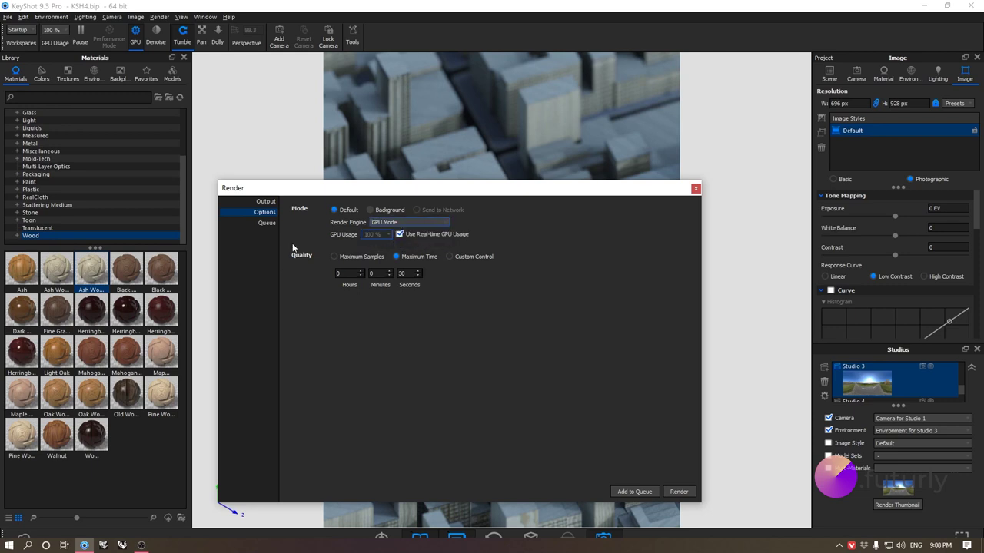
# Limit render quality to a maximum time of 0 h 10 min 0 s
pyautogui.click(355, 258)
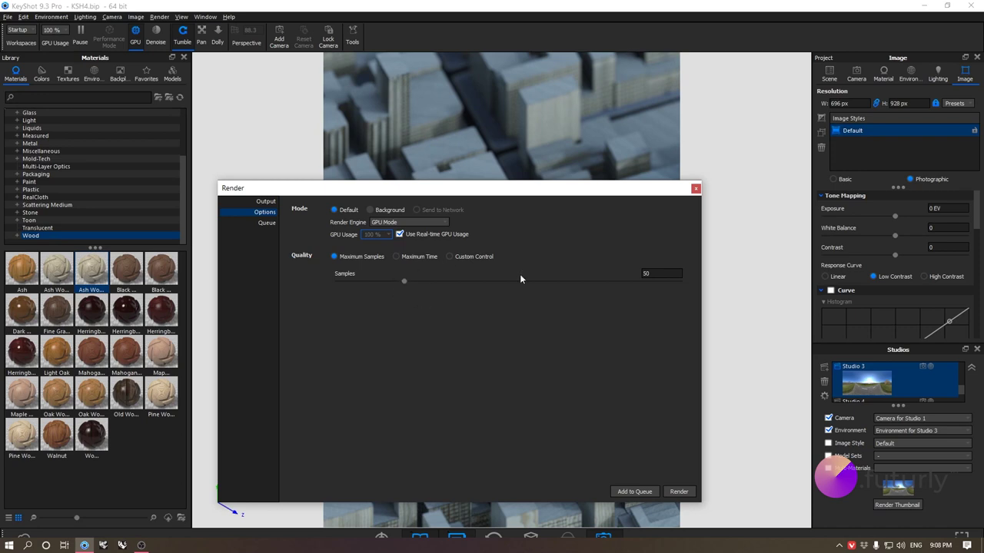
pyautogui.moveTo(503, 192); pyautogui.dragTo(498, 133)
pyautogui.click(416, 197)
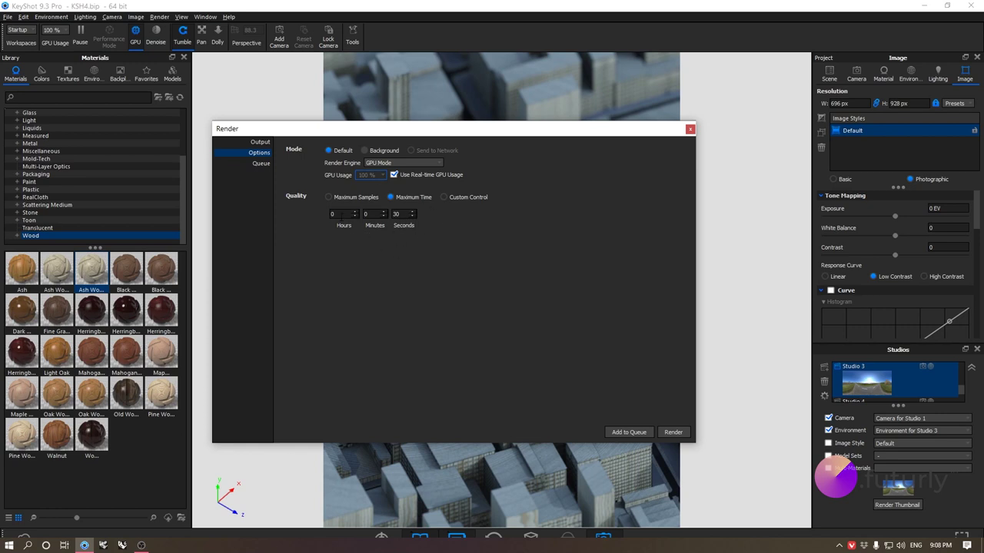
pyautogui.press('Tab')
pyautogui.write('30')
pyautogui.press('Tab')
pyautogui.write('0')
pyautogui.hotkey('shift', 'Tab')
pyautogui.click(394, 215)
# Check the render queue, then launch the final render
pyautogui.click(260, 163)
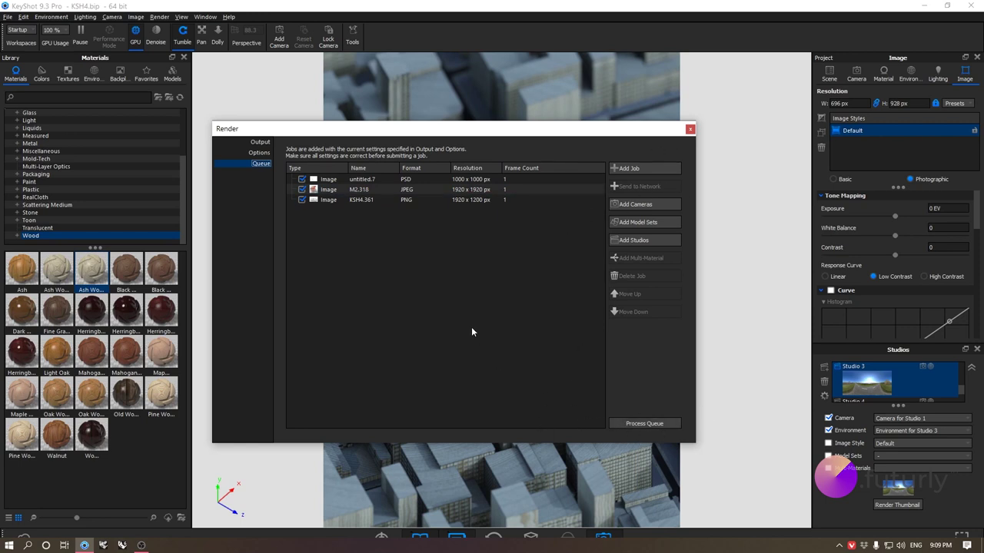
pyautogui.click(255, 153)
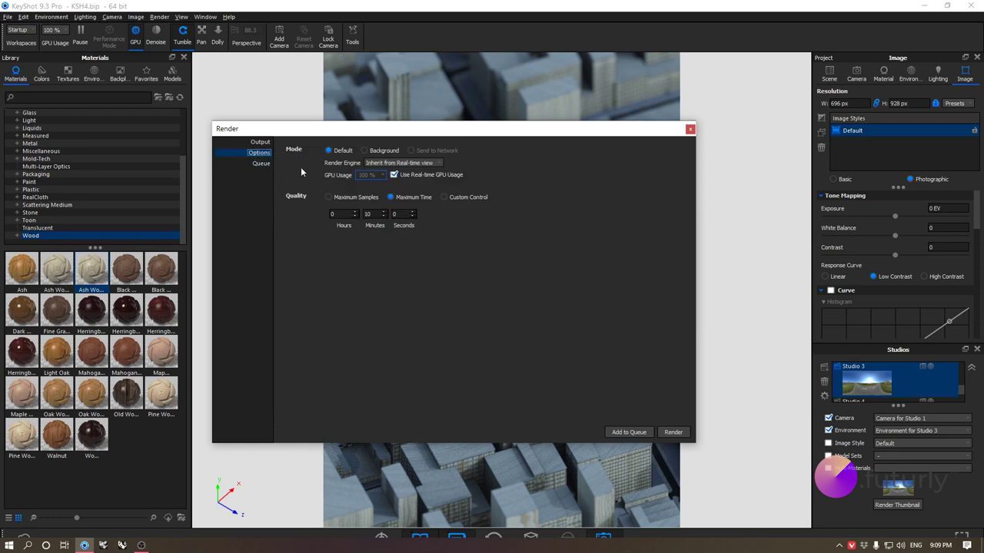
pyautogui.click(675, 433)
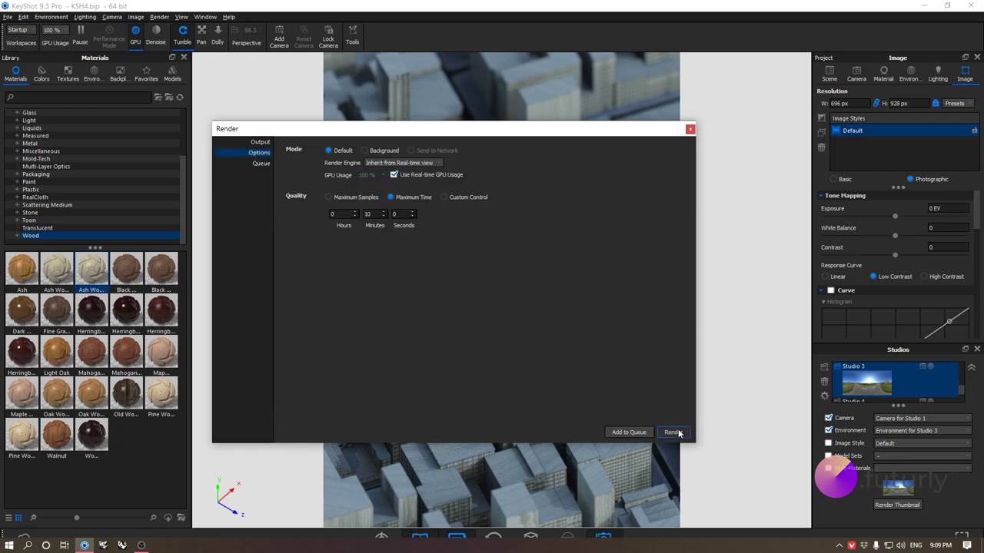
# Maximize the render window and raise Exposure to 0.636 EV
pyautogui.moveTo(472, 212); pyautogui.dragTo(506, 81)
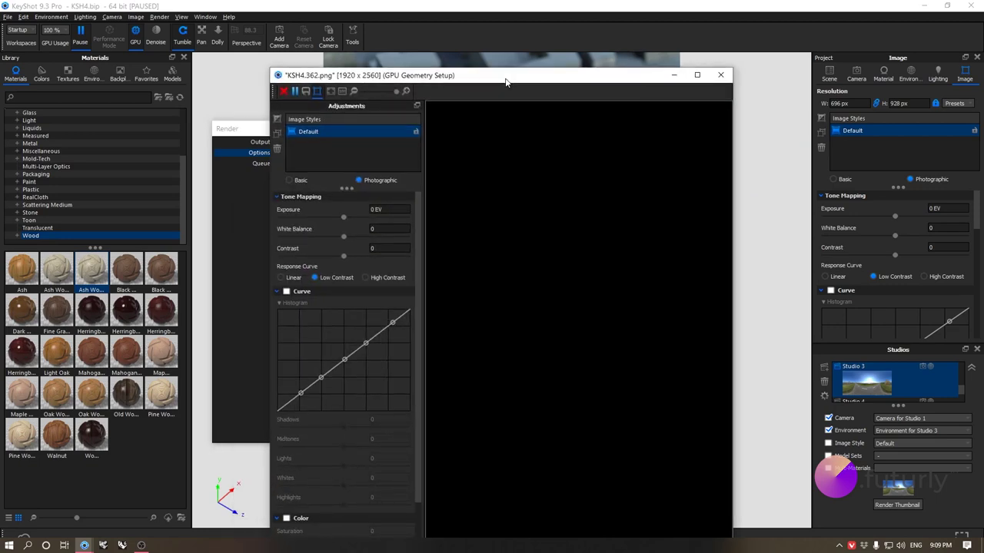
pyautogui.doubleClick(505, 76)
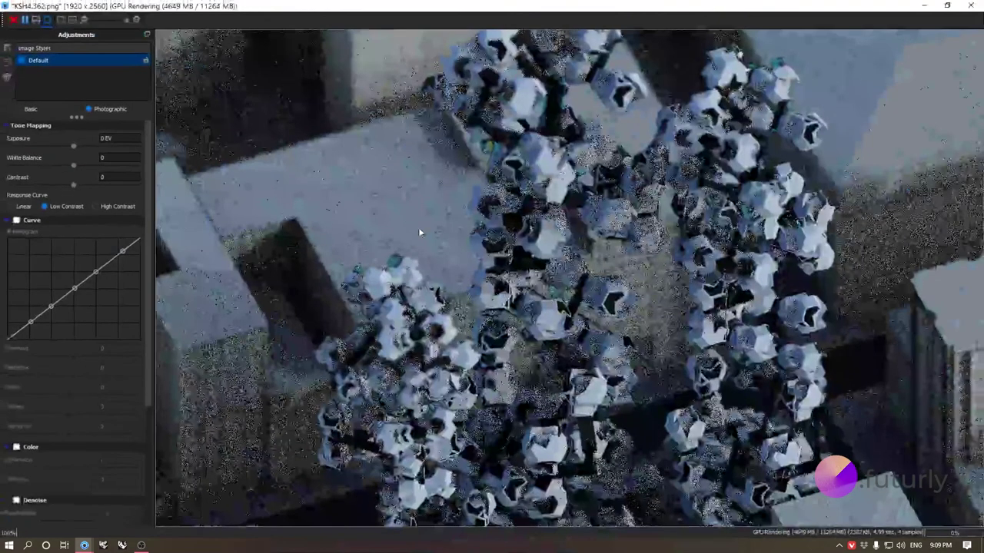
pyautogui.scroll(-5, 423, 232)
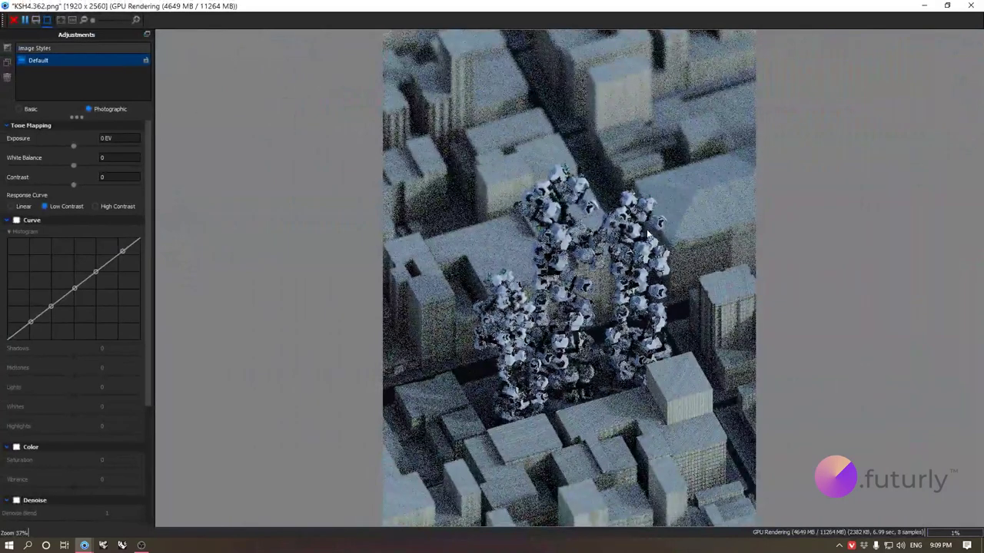
pyautogui.scroll(1, 648, 234)
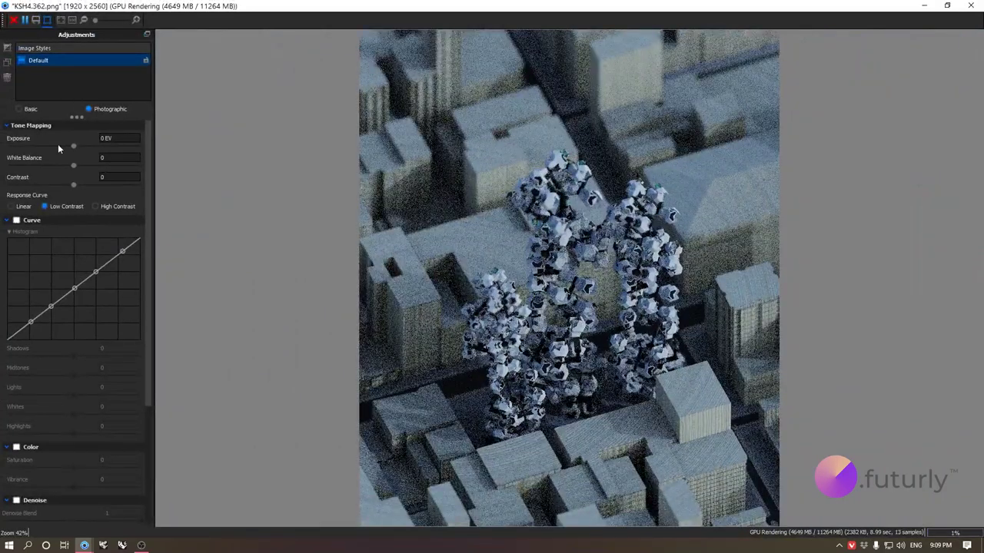
pyautogui.moveTo(74, 146); pyautogui.dragTo(93, 148)
# Try a warmer white balance, reset it to 0, then test higher contrast
pyautogui.scroll(2, 568, 276)
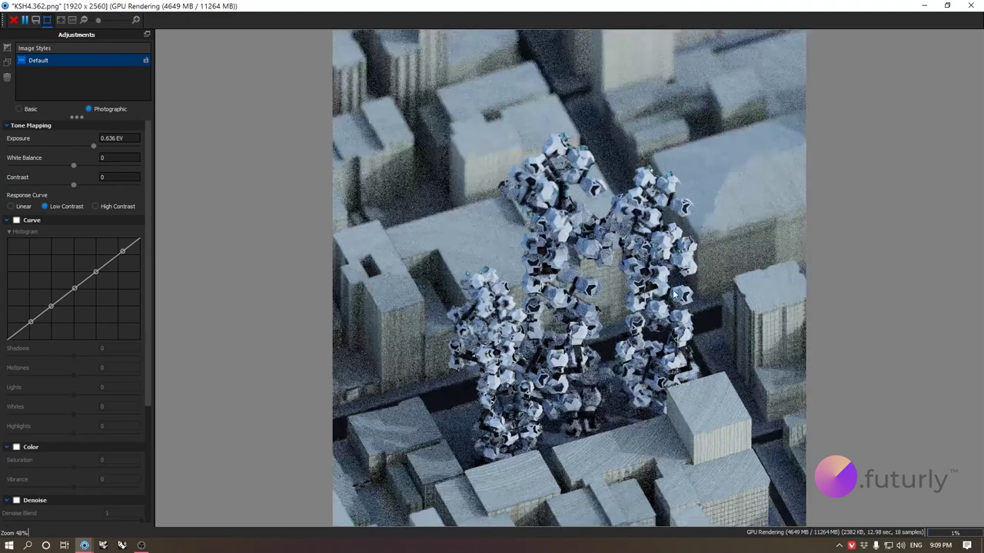
pyautogui.scroll(-1, 604, 306)
pyautogui.moveTo(73, 165)
pyautogui.mouseDown()
pyautogui.moveTo(28, 164)
pyautogui.moveTo(84, 165)
pyautogui.mouseUp()
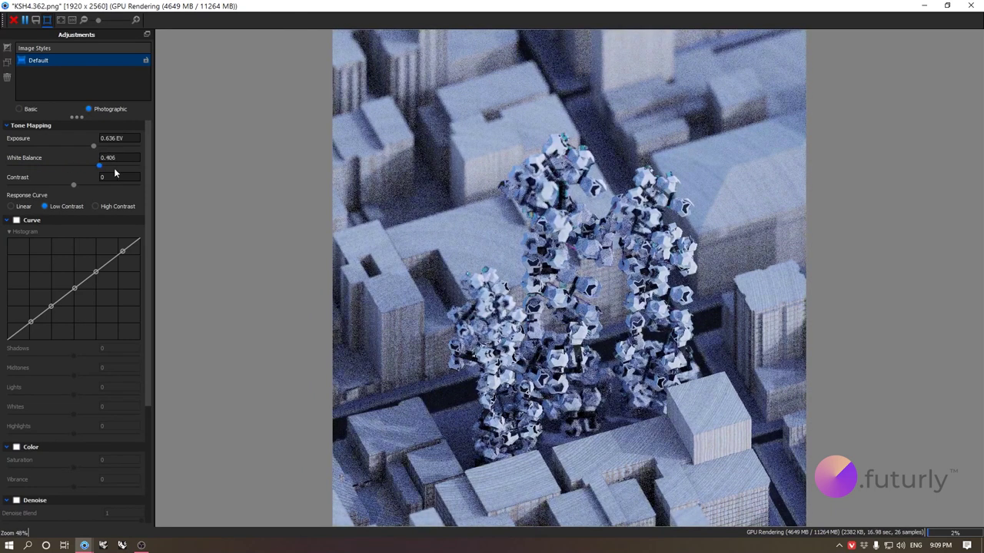
pyautogui.click(113, 158)
pyautogui.write('0')
pyautogui.click(110, 178)
pyautogui.moveTo(74, 186); pyautogui.dragTo(100, 188)
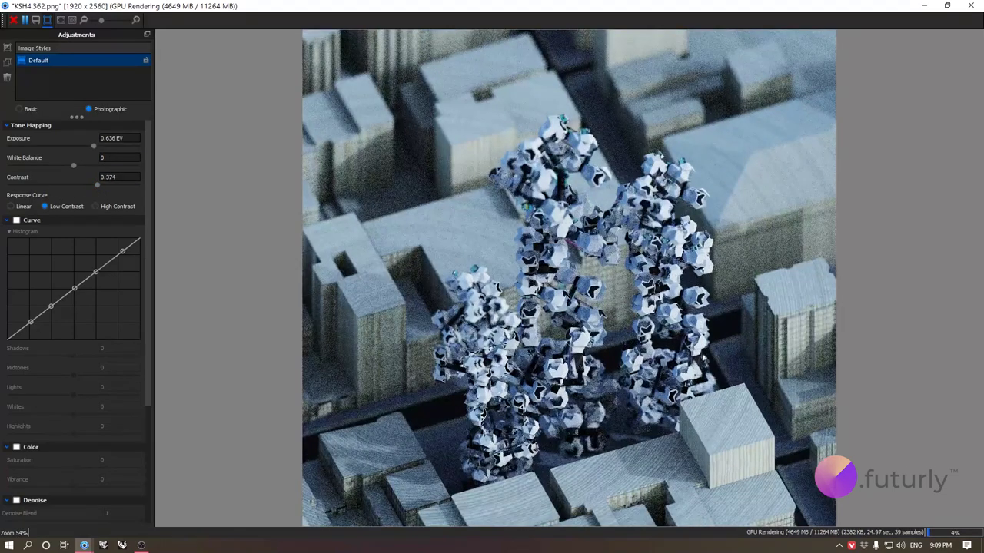
# Test Linear and High Contrast curves, return to Low Contrast, and reset contrast to 0
pyautogui.scroll(-2, 572, 112)
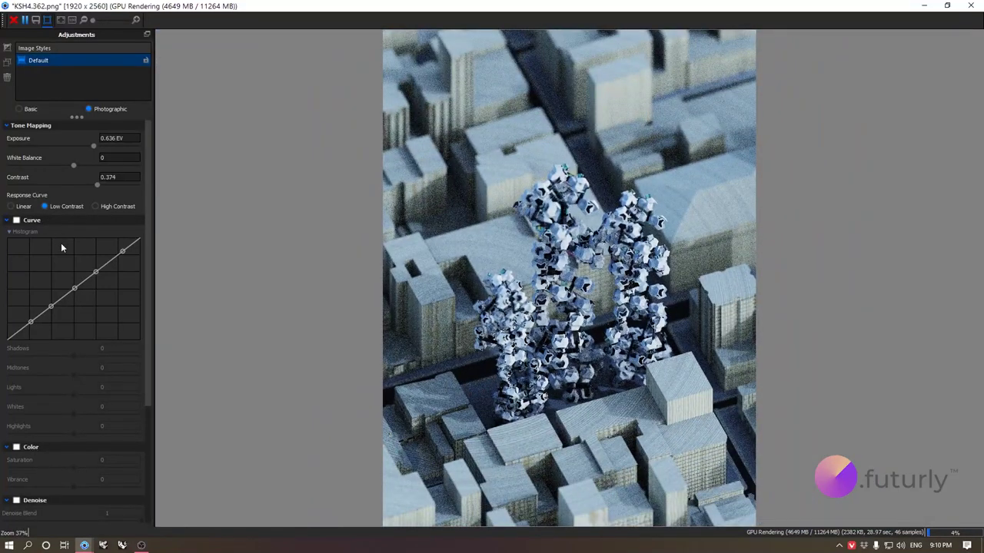
pyautogui.click(18, 207)
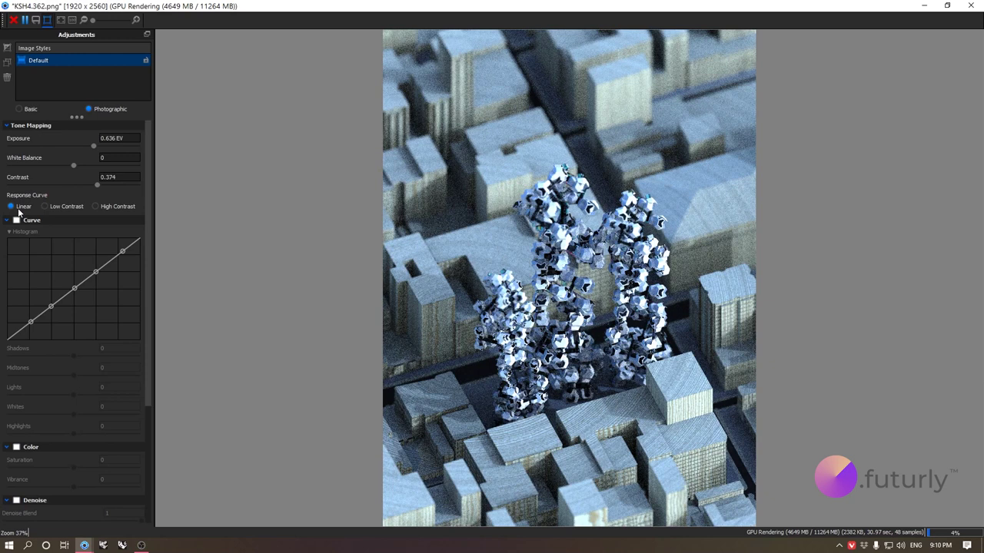
pyautogui.click(60, 208)
pyautogui.click(114, 208)
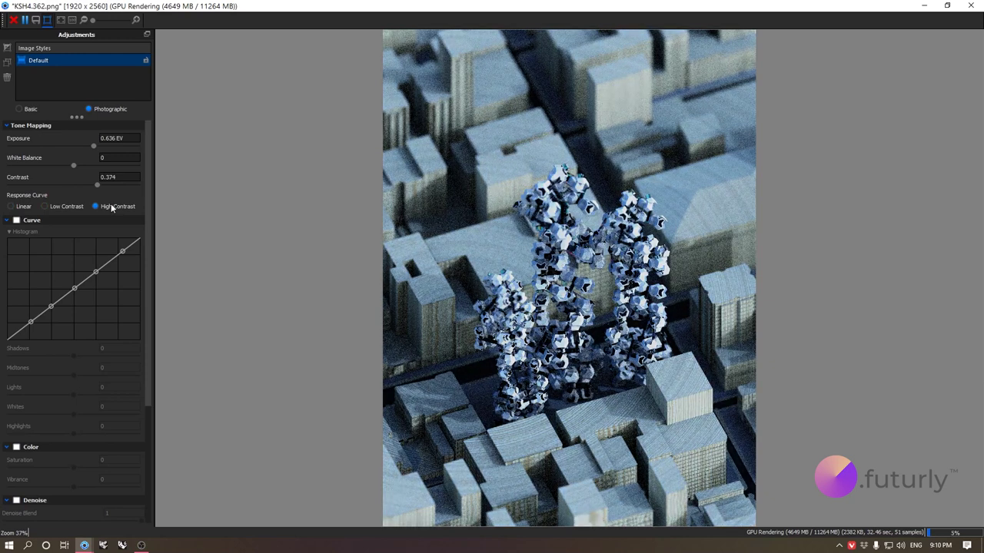
pyautogui.click(66, 210)
pyautogui.moveTo(467, 225); pyautogui.dragTo(464, 263)
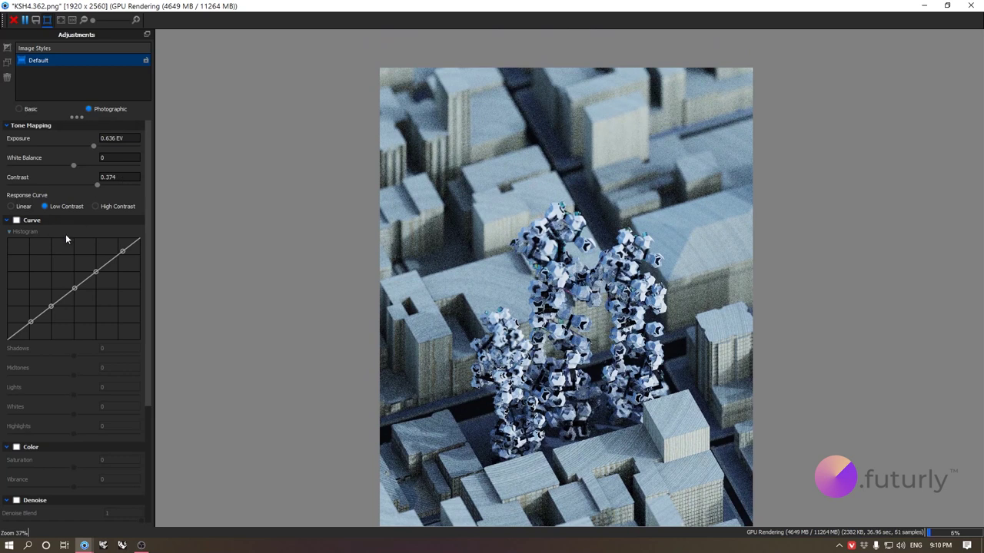
pyautogui.click(34, 177)
pyautogui.write('0')
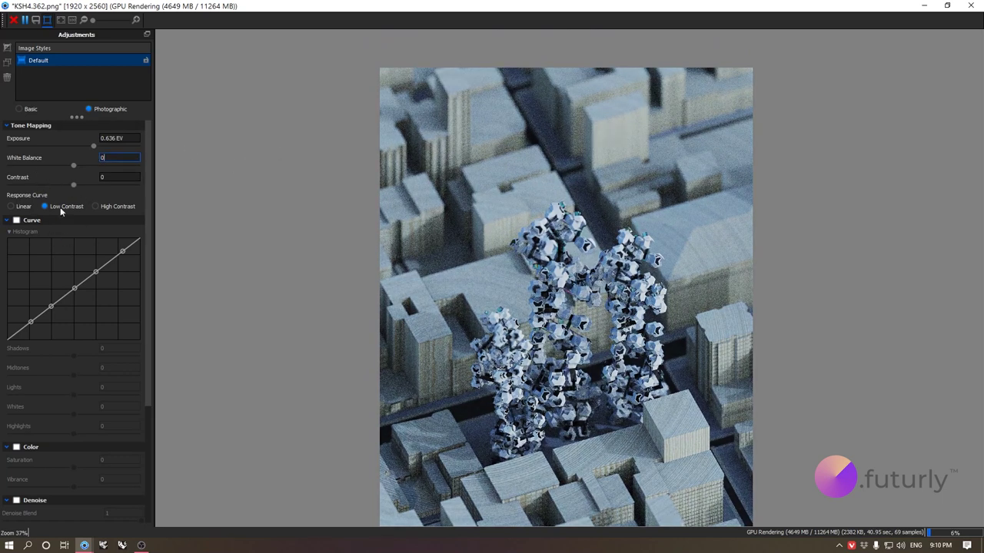
# Shape the tone curve to shadows -0.674, midtones -0.358, whites 0.465, then uncheck Curve
pyautogui.click(16, 220)
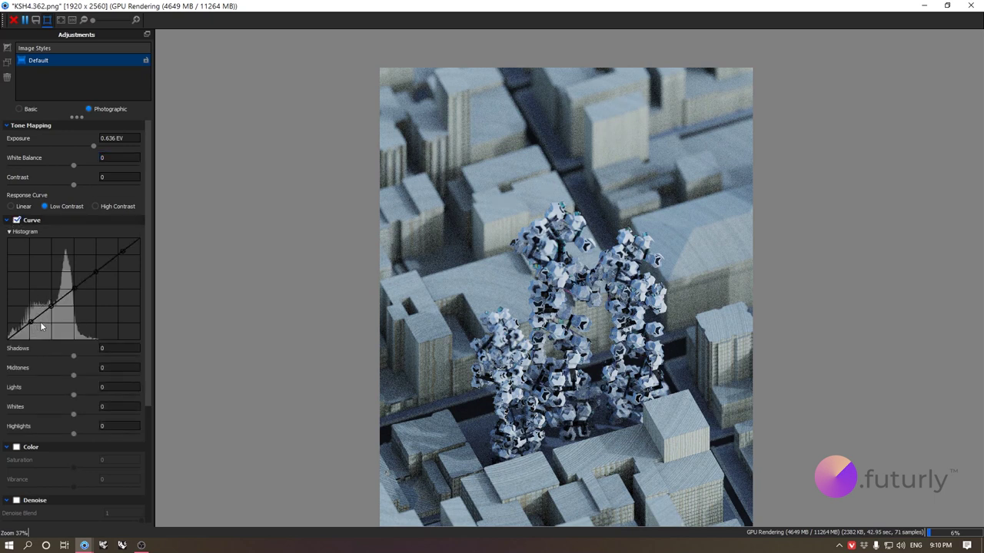
pyautogui.moveTo(51, 309); pyautogui.dragTo(51, 311)
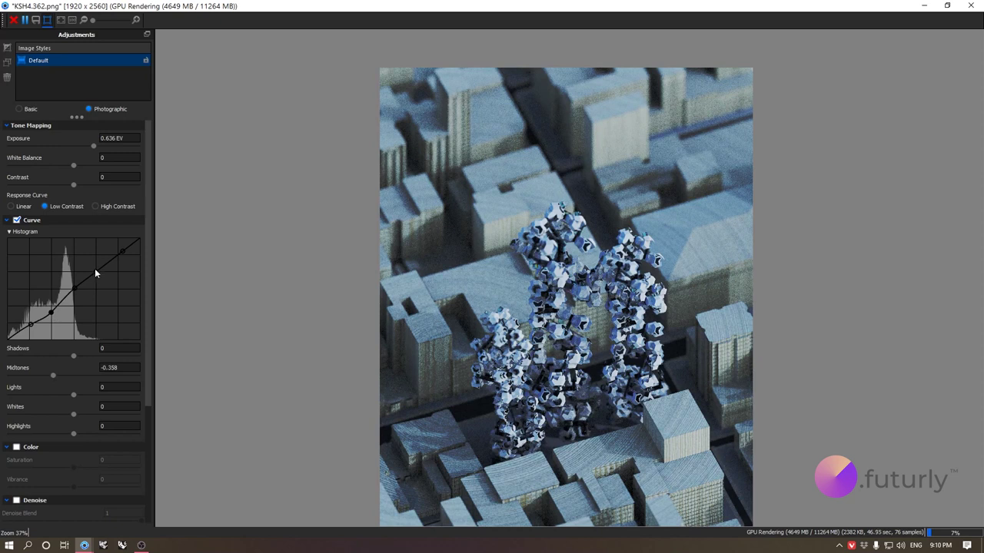
pyautogui.moveTo(94, 268); pyautogui.dragTo(97, 262)
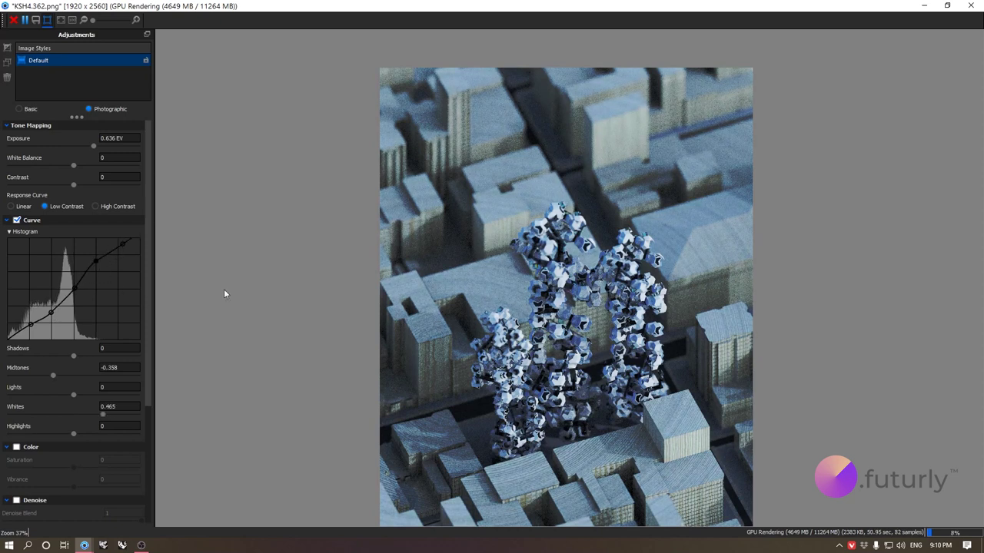
pyautogui.scroll(2, 268, 351)
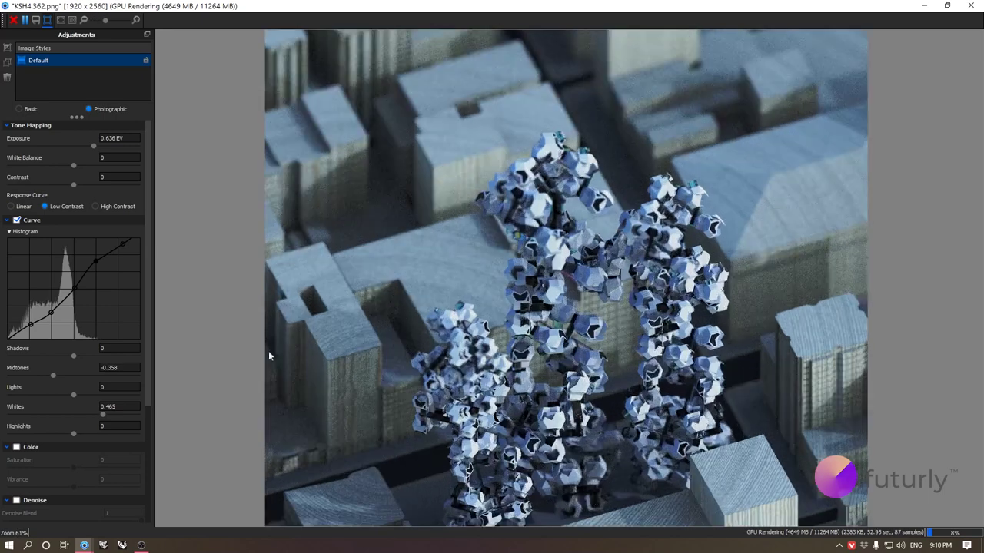
pyautogui.scroll(-2, 470, 266)
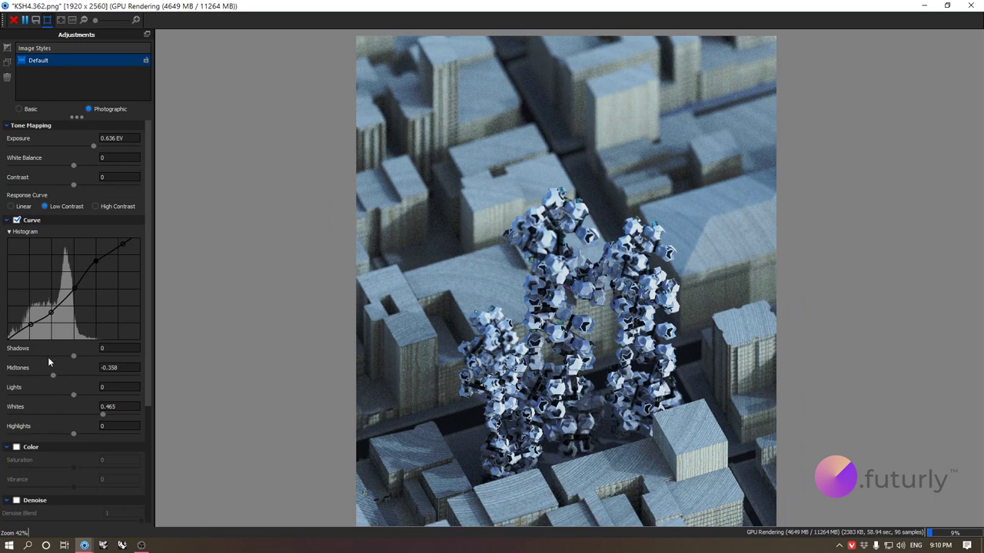
pyautogui.moveTo(74, 359); pyautogui.dragTo(109, 358)
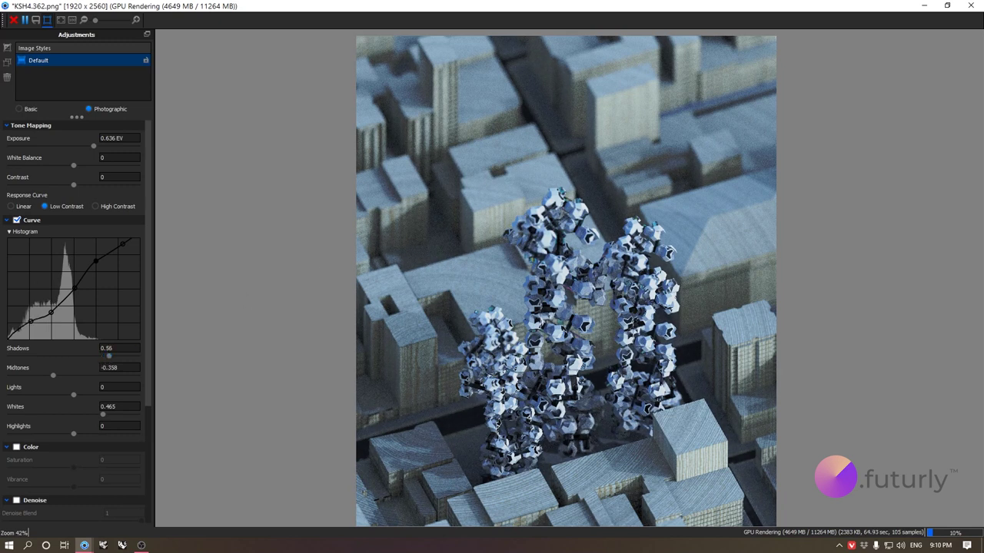
pyautogui.moveTo(109, 358); pyautogui.dragTo(33, 360)
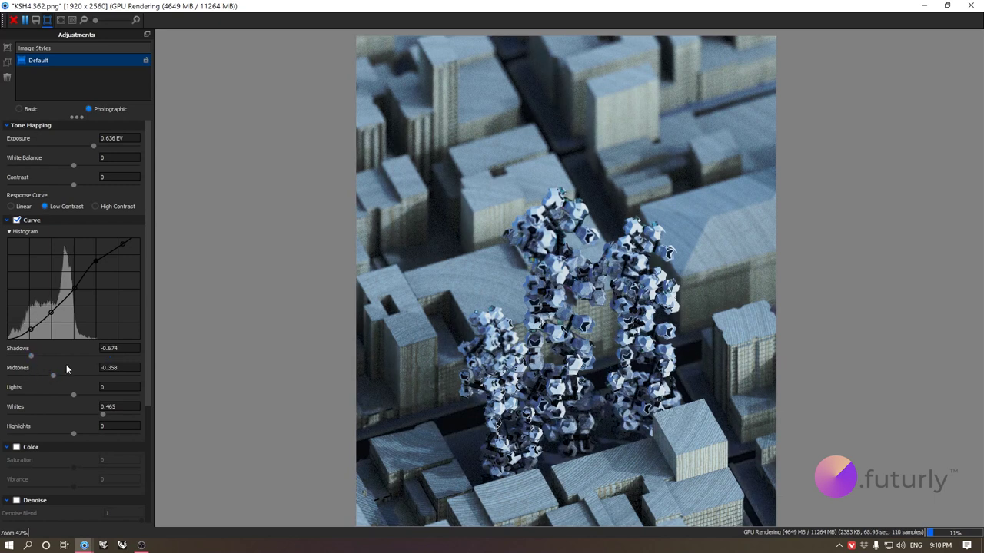
pyautogui.scroll(-1, 77, 392)
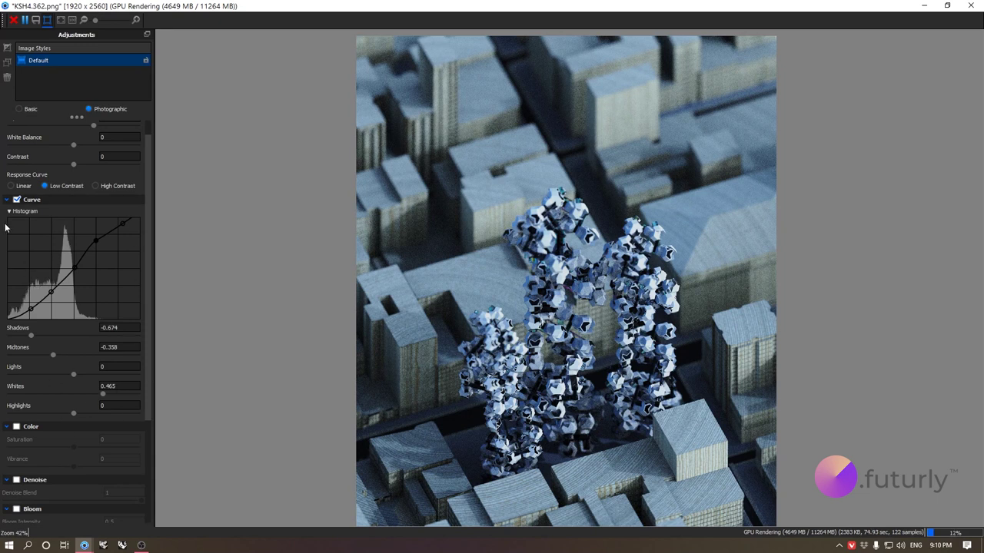
pyautogui.click(17, 200)
pyautogui.scroll(1, 51, 268)
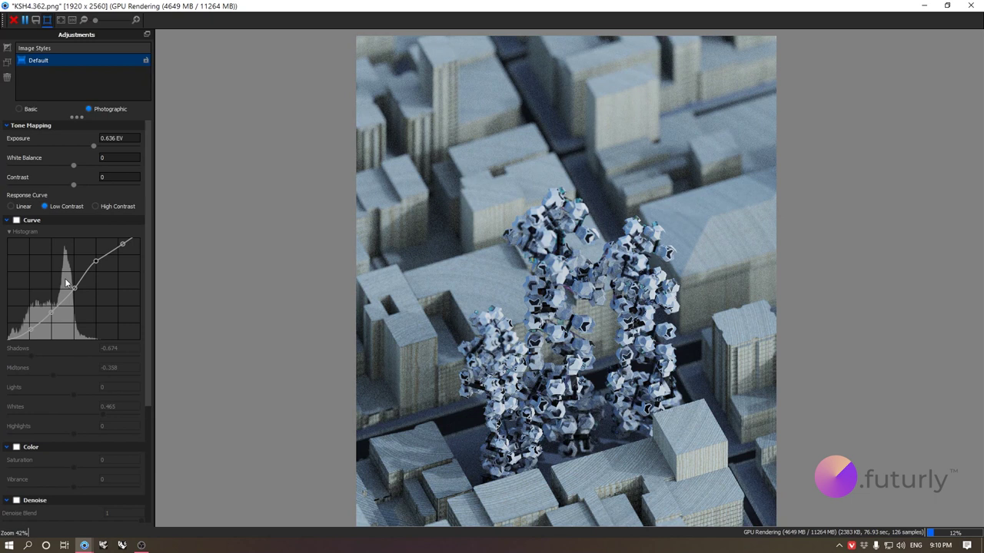
# Raise Contrast to 0.43, enable Color, and set Vibrance to -1
pyautogui.moveTo(76, 185); pyautogui.dragTo(103, 189)
pyautogui.scroll(-1, 65, 284)
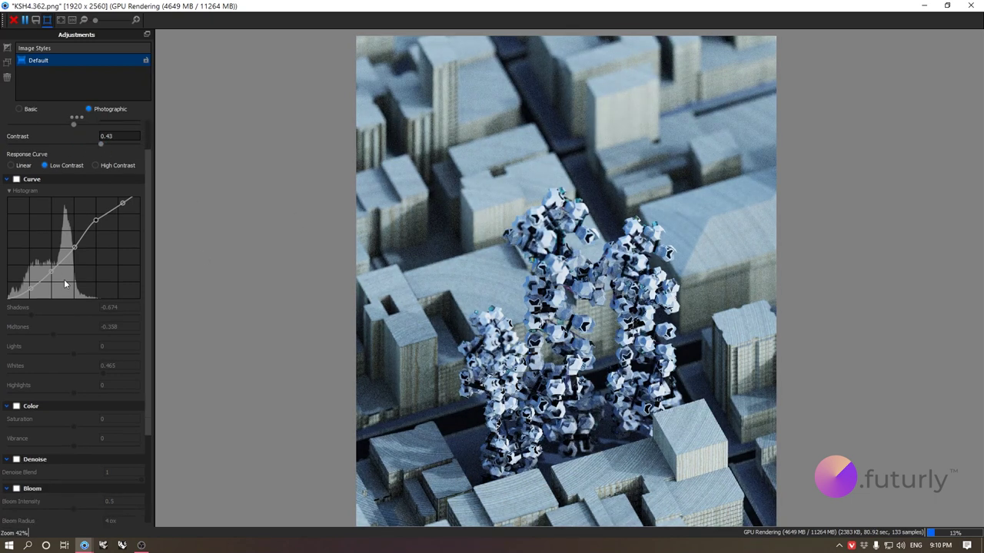
pyautogui.scroll(-3, 65, 285)
pyautogui.click(17, 304)
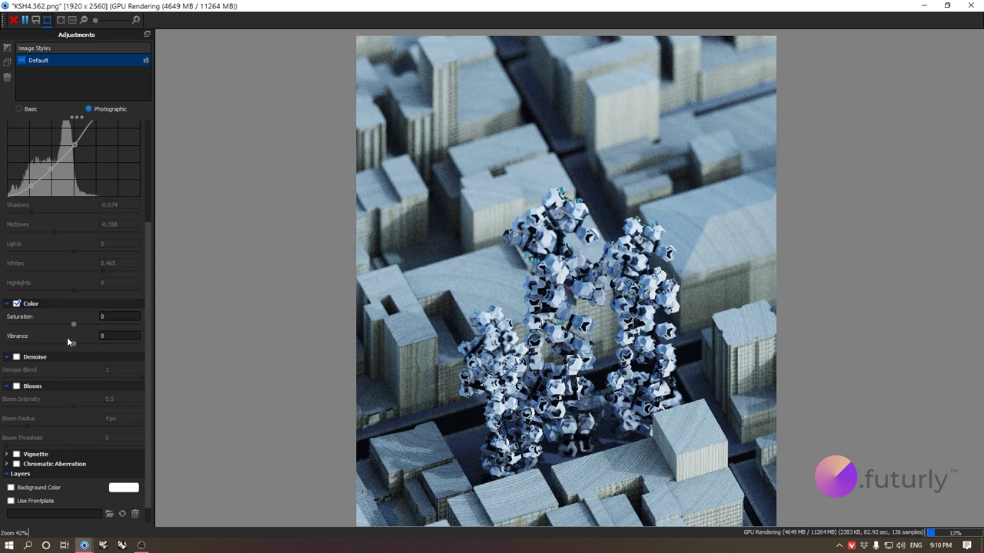
pyautogui.moveTo(75, 349); pyautogui.dragTo(16, 344)
# Keep Saturation at 0 and turn on Denoise
pyautogui.scroll(-1, 618, 350)
pyautogui.scroll(3, 618, 350)
pyautogui.scroll(-4, 618, 351)
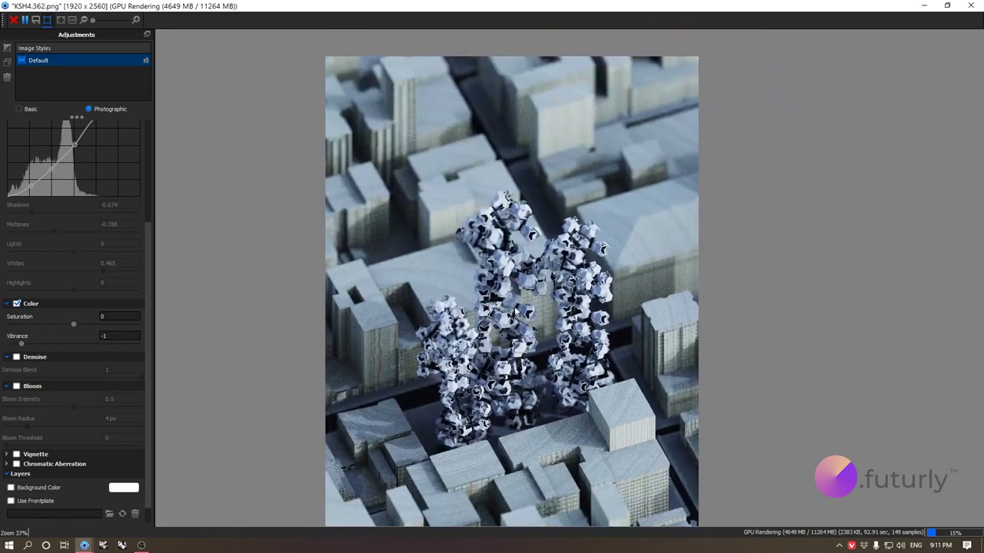
pyautogui.scroll(4, 575, 326)
pyautogui.scroll(-1, 573, 311)
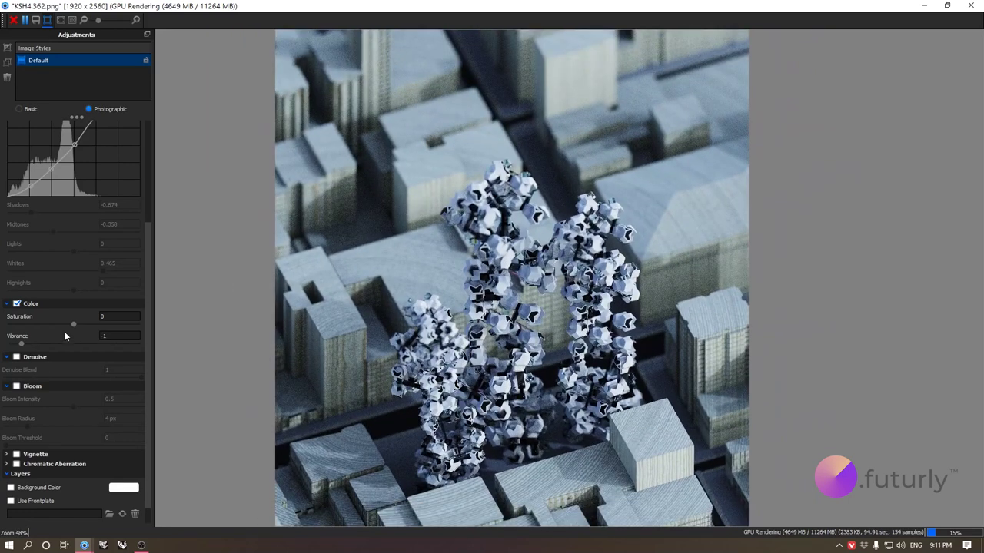
pyautogui.moveTo(76, 328)
pyautogui.mouseDown()
pyautogui.moveTo(8, 342)
pyautogui.moveTo(62, 327)
pyautogui.moveTo(67, 335)
pyautogui.moveTo(56, 329)
pyautogui.mouseUp()
pyautogui.press('Return')
pyautogui.click(17, 357)
pyautogui.scroll(3, 418, 286)
pyautogui.scroll(-2, 214, 295)
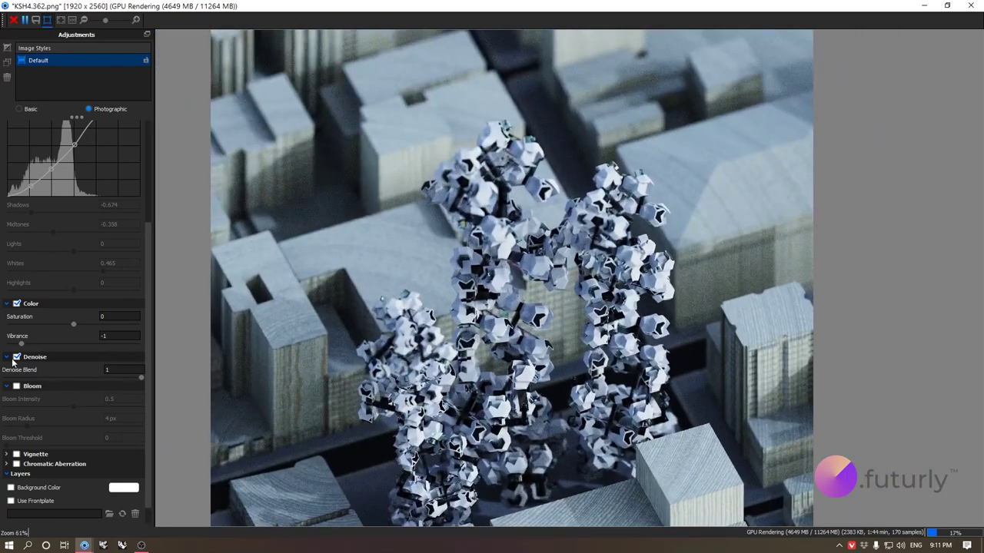
# Turn Denoise off, enable Bloom, and set its intensity to 2
pyautogui.click(15, 357)
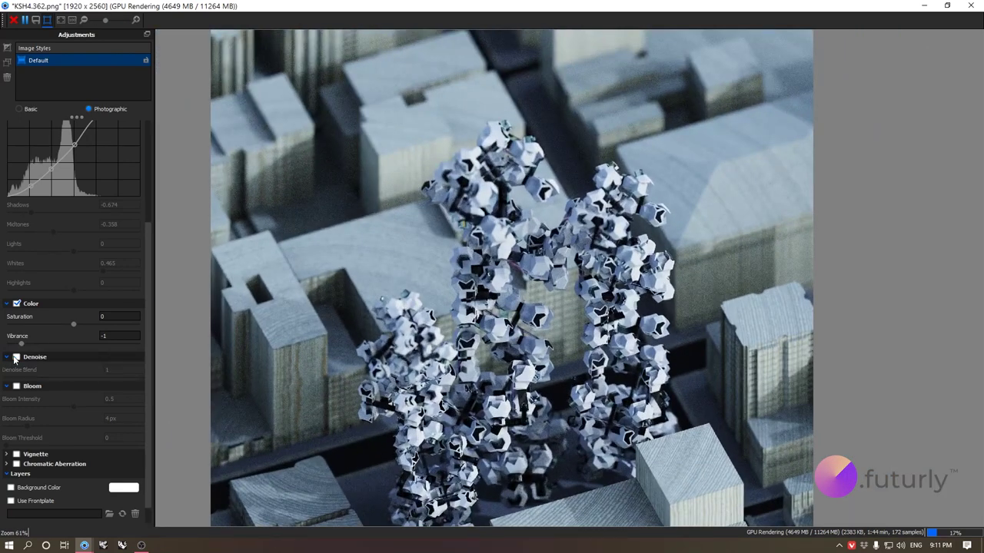
pyautogui.scroll(3, 571, 306)
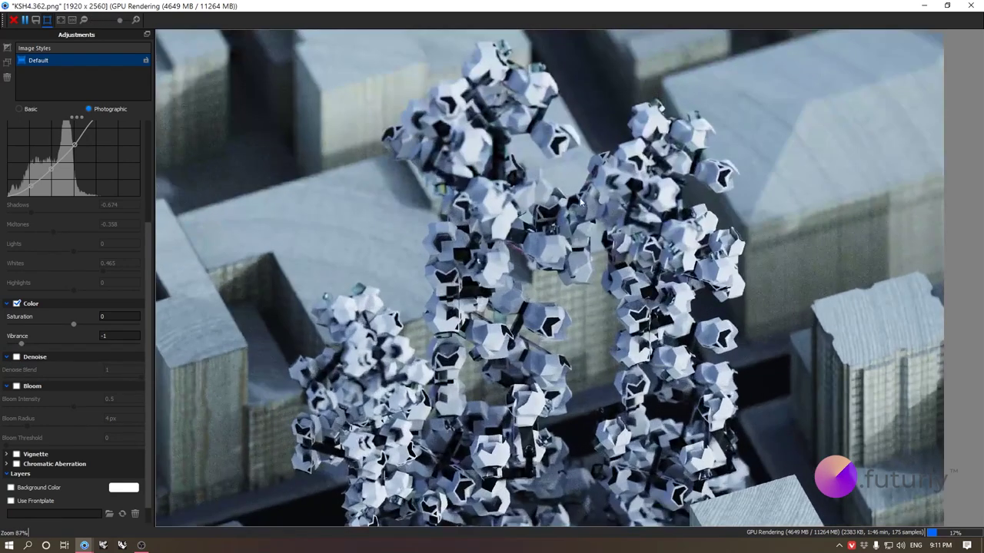
pyautogui.scroll(2, 538, 232)
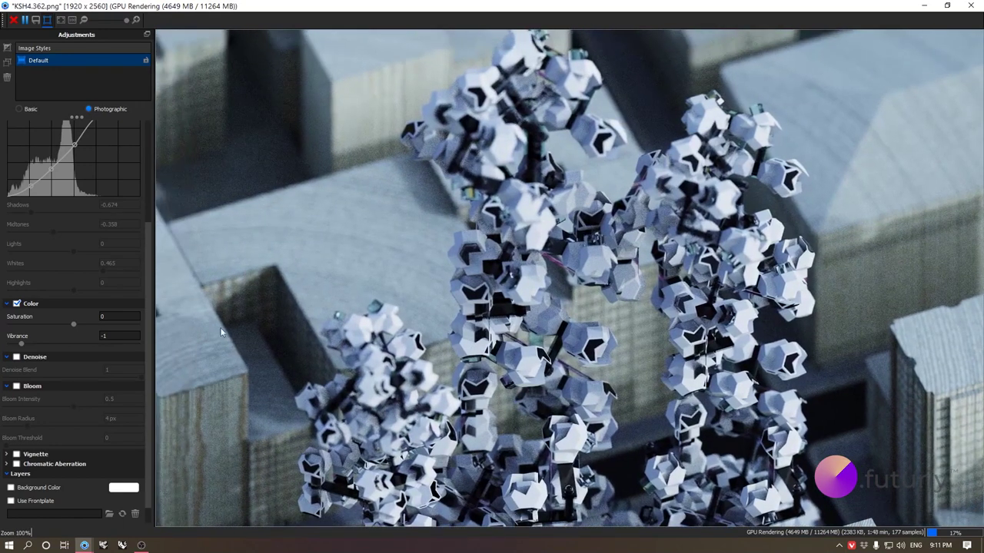
pyautogui.click(16, 386)
pyautogui.moveTo(767, 162); pyautogui.dragTo(705, 235, button='middle')
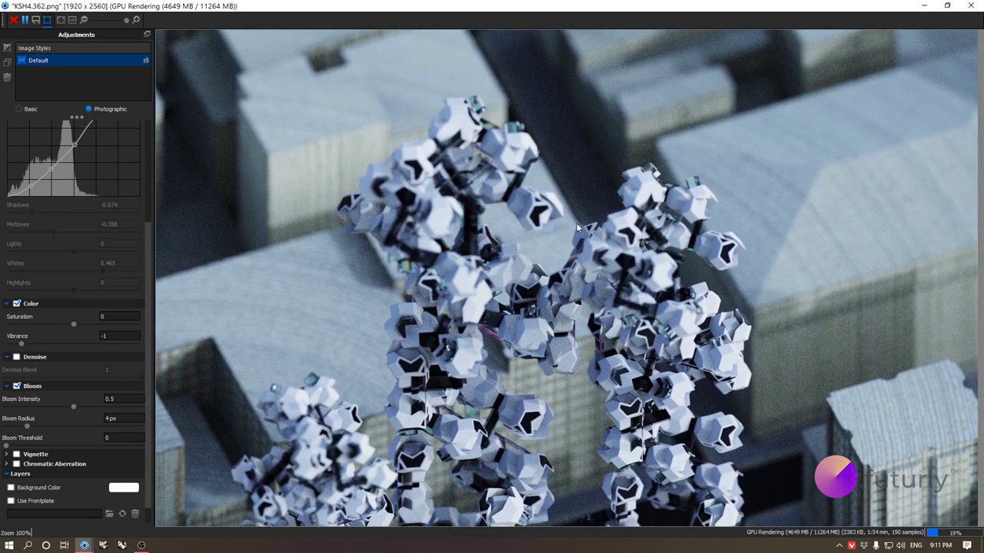
pyautogui.scroll(-1, 684, 192)
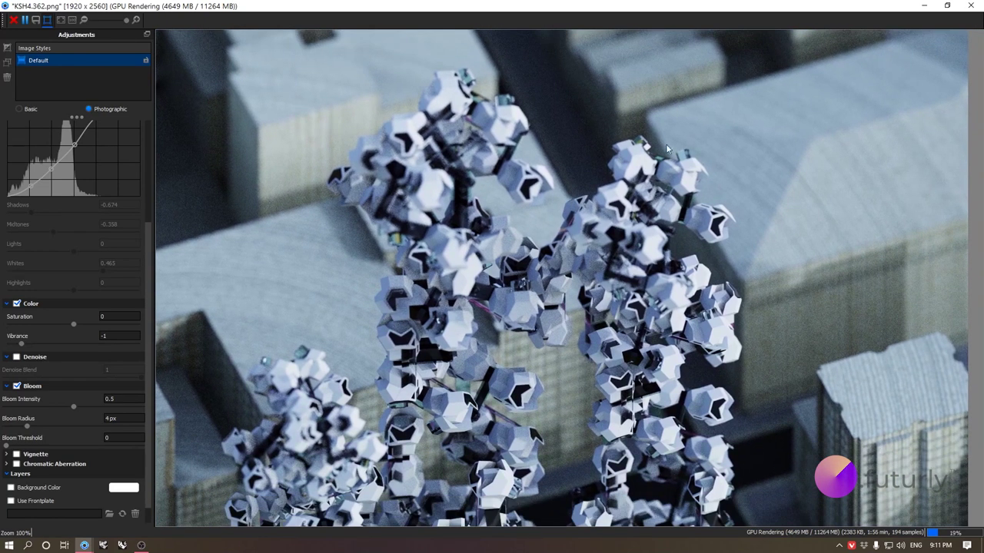
pyautogui.click(135, 402)
pyautogui.press('Return')
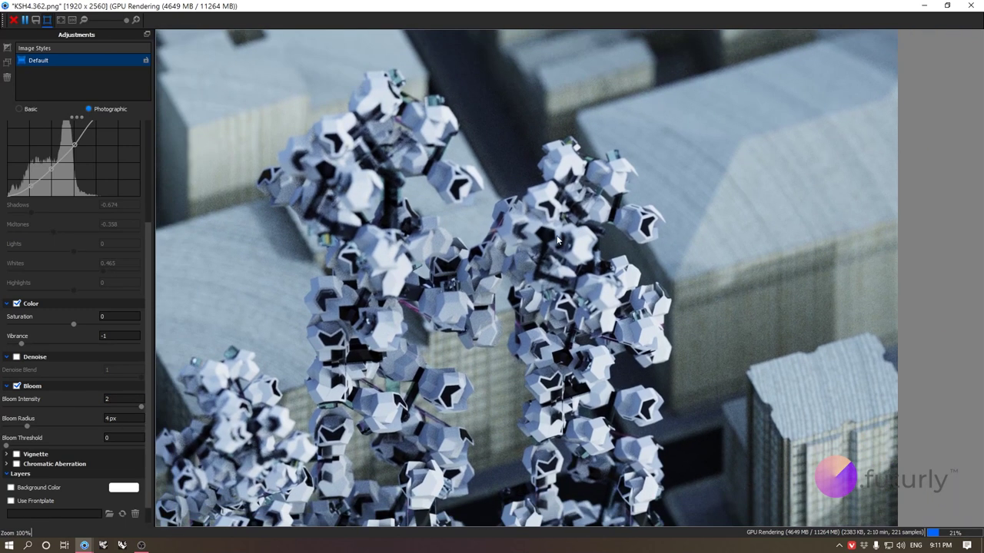
# Set Bloom Radius to 30 px and raise Bloom Threshold to 0.22
pyautogui.click(123, 418)
pyautogui.write('30')
pyautogui.press('Return')
pyautogui.moveTo(197, 397); pyautogui.dragTo(465, 135)
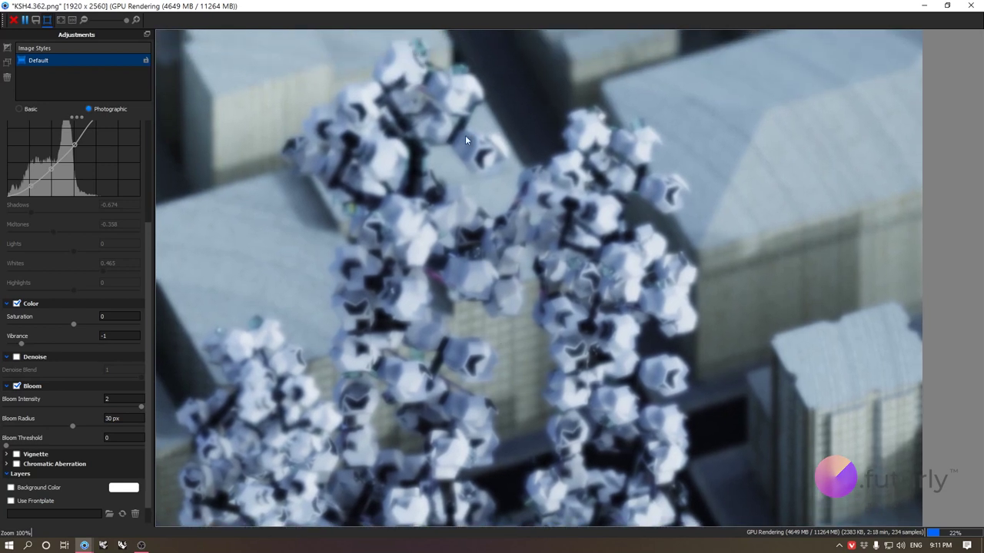
pyautogui.moveTo(247, 363); pyautogui.dragTo(523, 308)
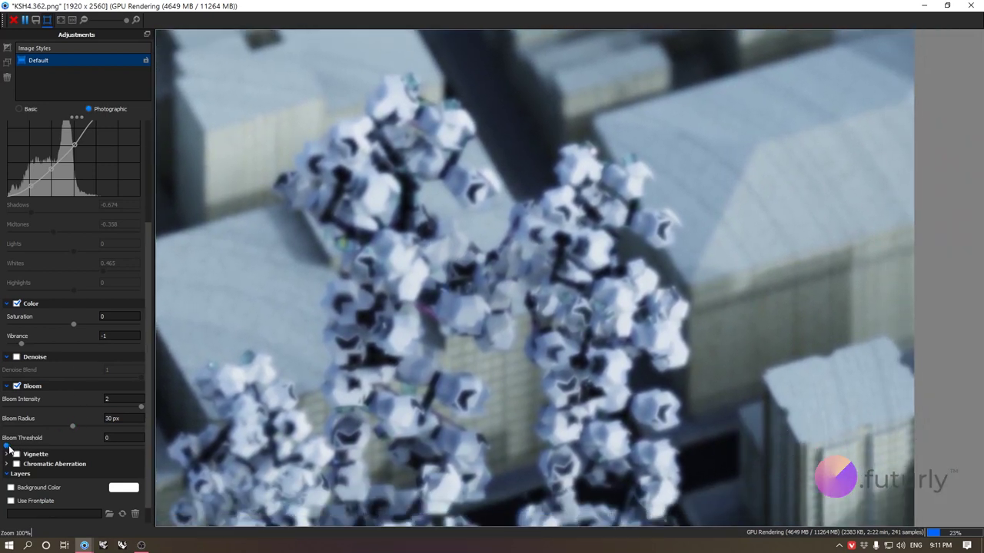
pyautogui.moveTo(7, 447)
pyautogui.mouseDown()
pyautogui.moveTo(48, 449)
pyautogui.moveTo(6, 446)
pyautogui.moveTo(24, 444)
pyautogui.mouseUp()
# Lower Bloom Intensity to 1.5
pyautogui.scroll(-1, 682, 112)
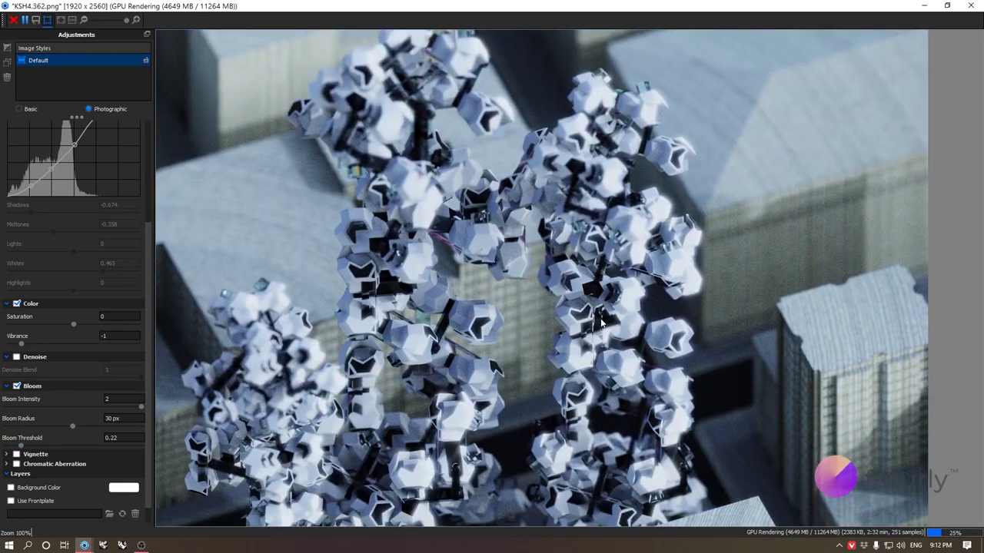
pyautogui.scroll(-1, 630, 211)
pyautogui.scroll(-5, 660, 269)
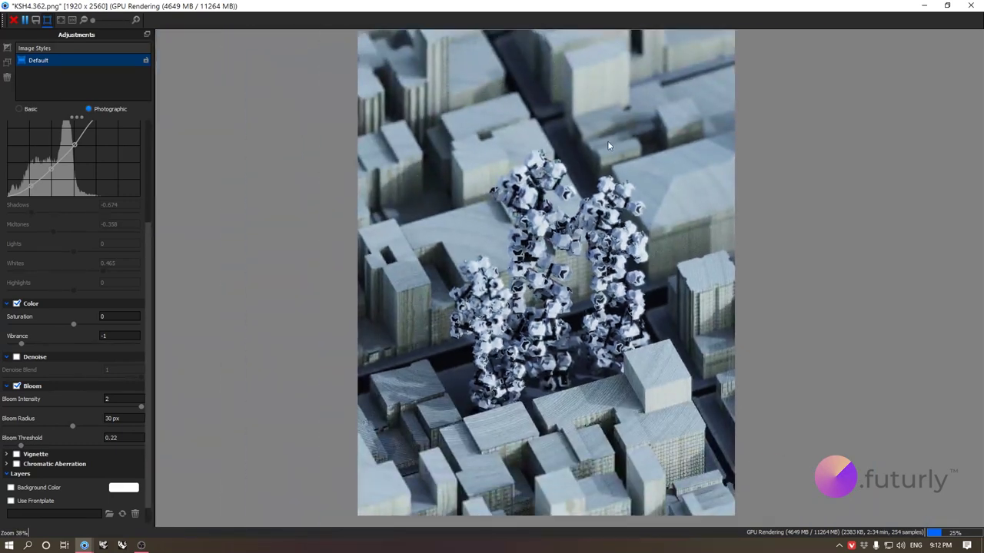
pyautogui.scroll(5, 607, 141)
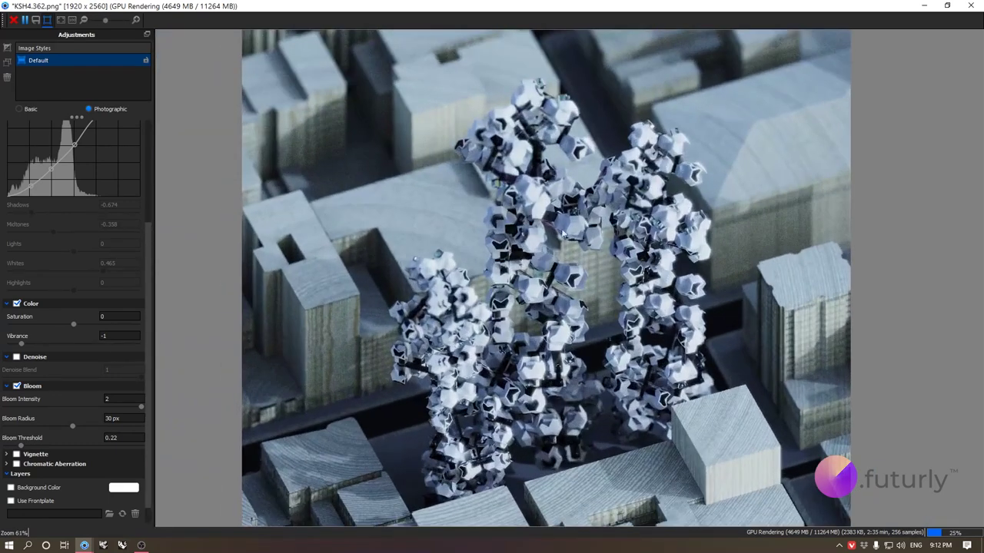
pyautogui.click(115, 399)
pyautogui.press('Return')
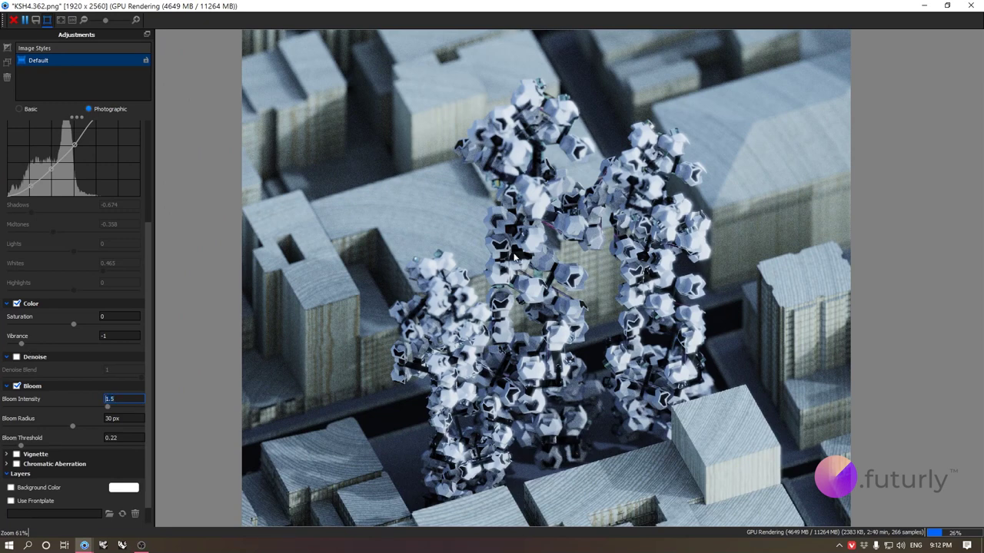
pyautogui.scroll(-3, 499, 273)
pyautogui.scroll(2, 551, 205)
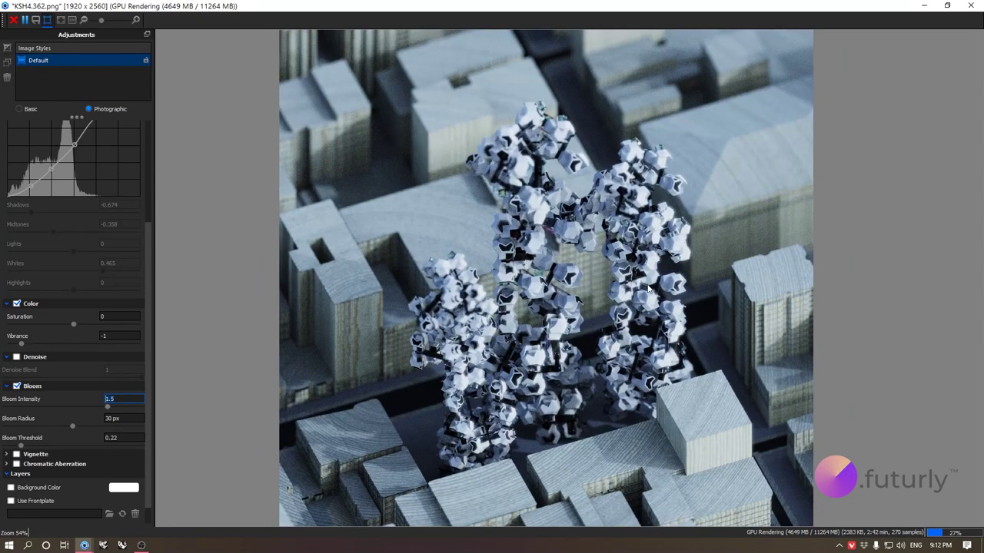
# Enable Vignette, try strength 0.678, then settle on 0.496
pyautogui.click(16, 454)
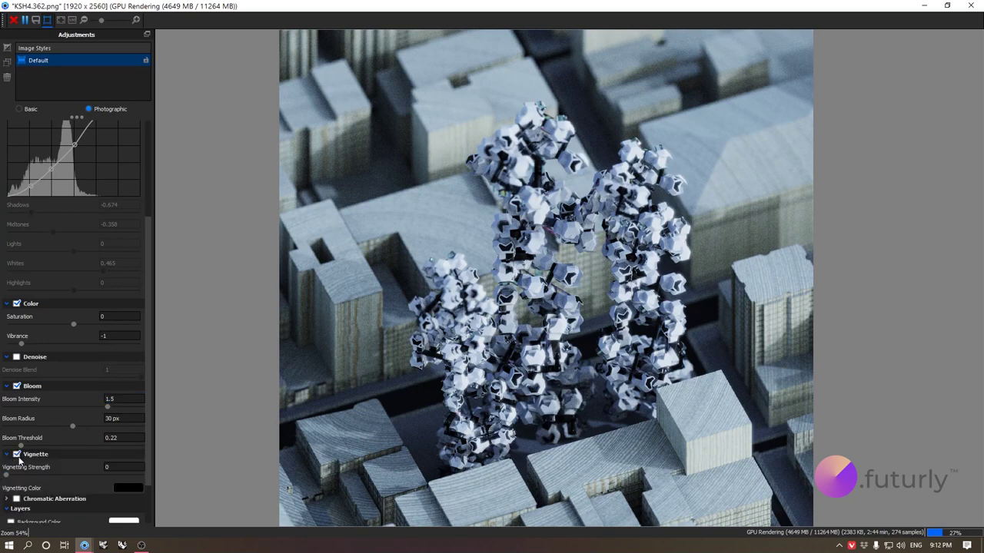
pyautogui.scroll(-2, 478, 362)
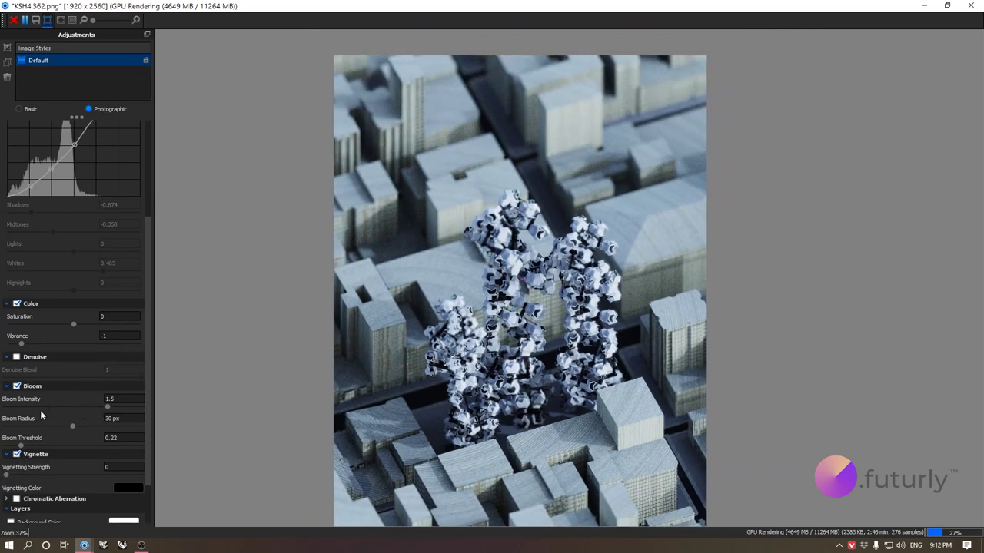
pyautogui.scroll(-2, 46, 430)
pyautogui.moveTo(6, 424); pyautogui.dragTo(118, 437)
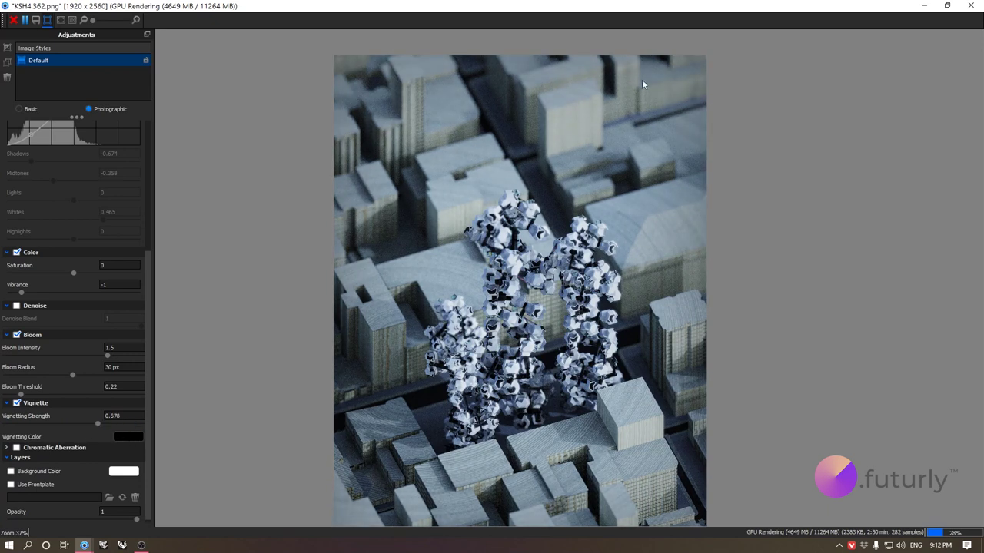
pyautogui.moveTo(449, 261); pyautogui.dragTo(438, 318)
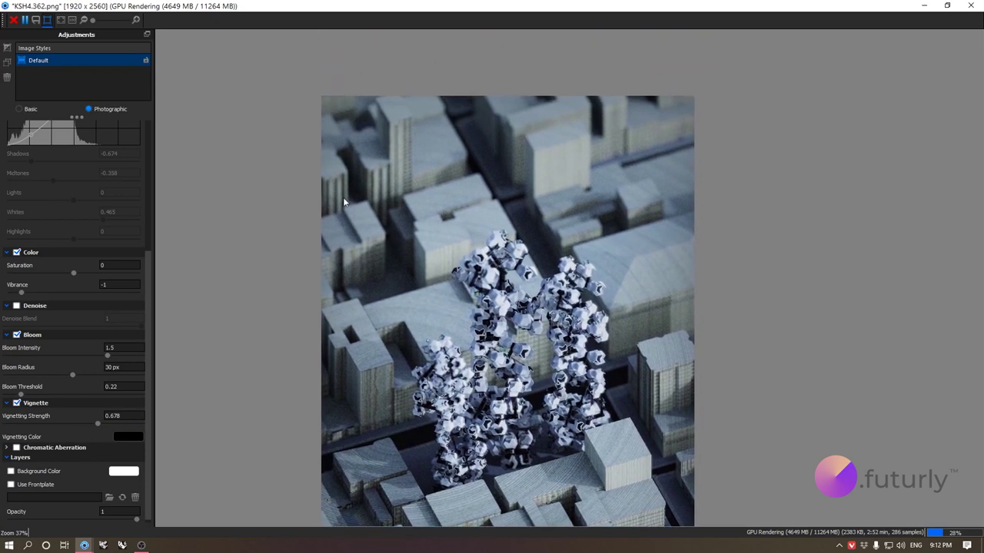
pyautogui.moveTo(533, 375); pyautogui.dragTo(520, 314)
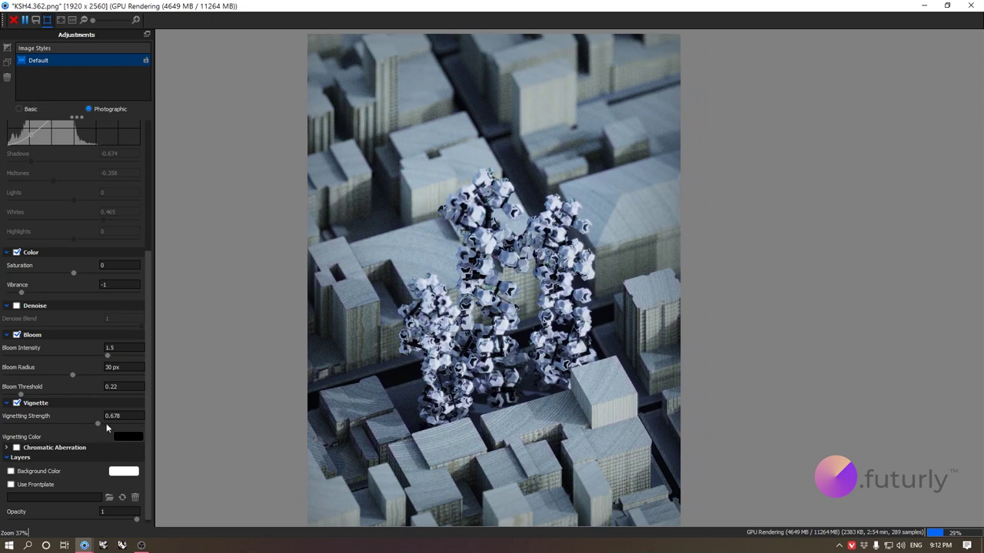
pyautogui.moveTo(98, 425); pyautogui.dragTo(47, 433)
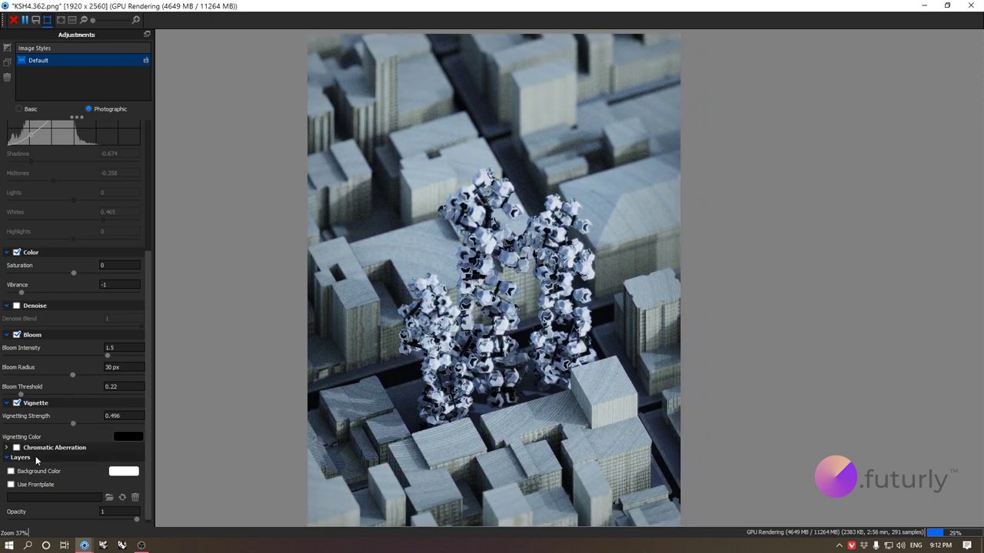
pyautogui.scroll(-1, 38, 461)
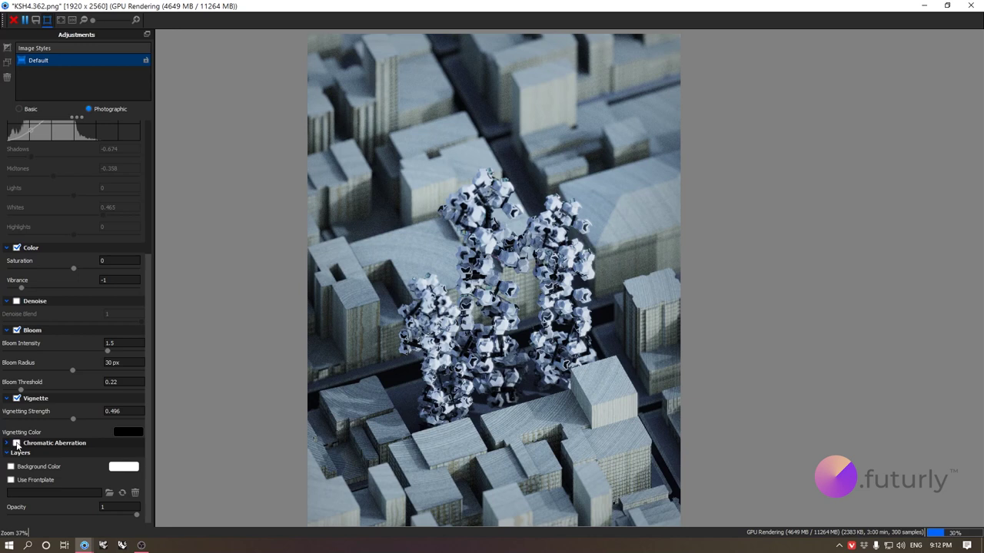
# Enable Chromatic Aberration, preview its fringes, and reset strength to zero
pyautogui.click(17, 444)
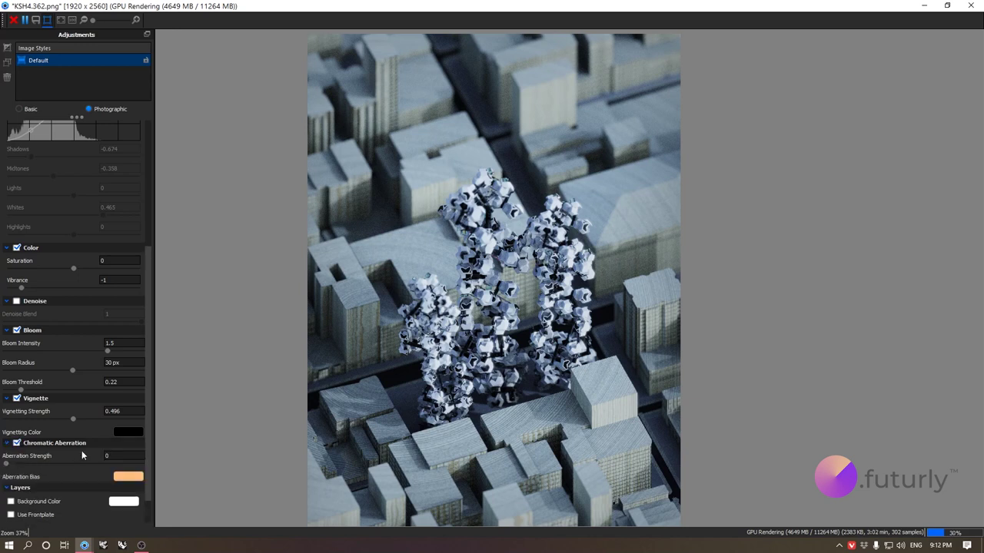
pyautogui.scroll(-2, 83, 456)
pyautogui.scroll(5, 789, 308)
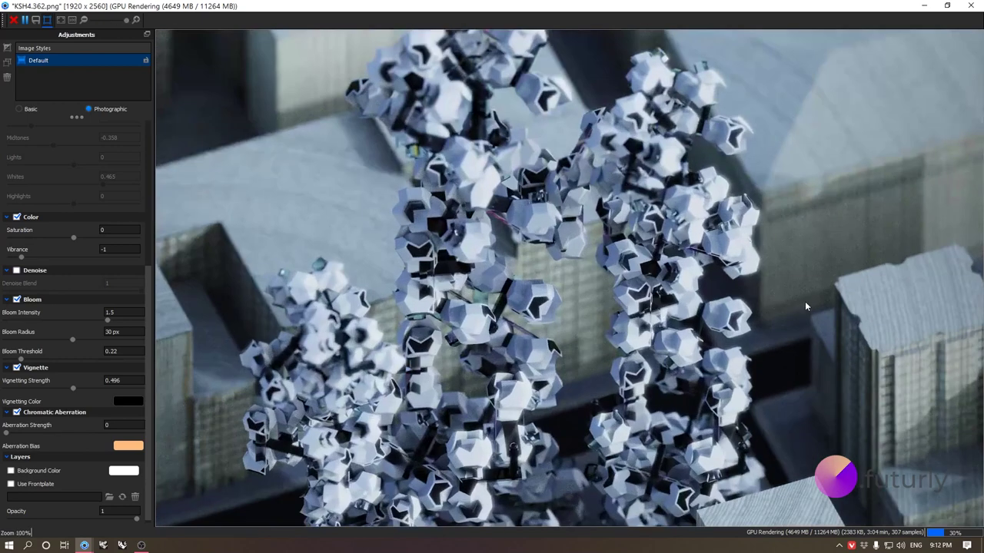
pyautogui.moveTo(782, 312); pyautogui.dragTo(684, 365)
pyautogui.scroll(-4, 683, 365)
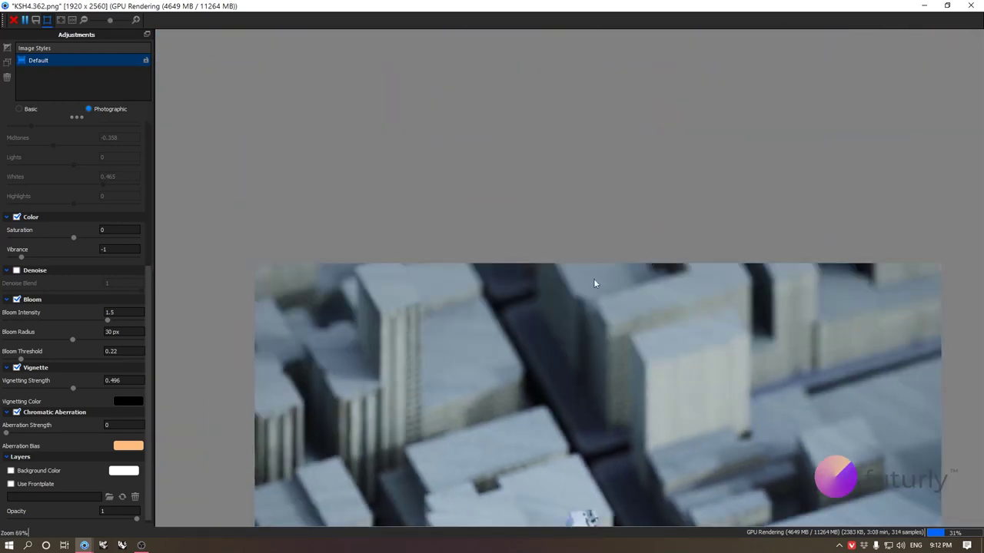
pyautogui.scroll(3, 571, 299)
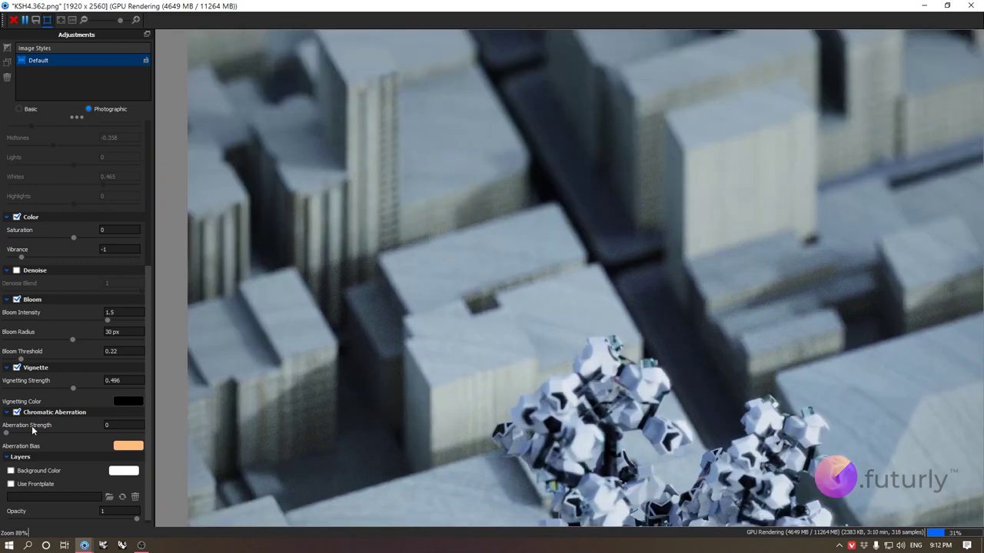
pyautogui.moveTo(7, 432); pyautogui.dragTo(31, 433)
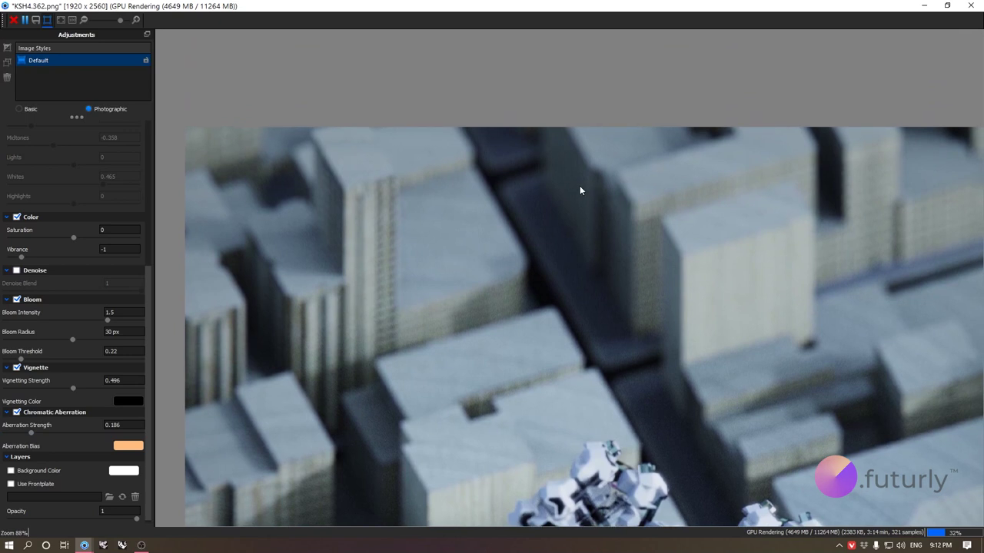
pyautogui.moveTo(31, 433); pyautogui.dragTo(6, 433)
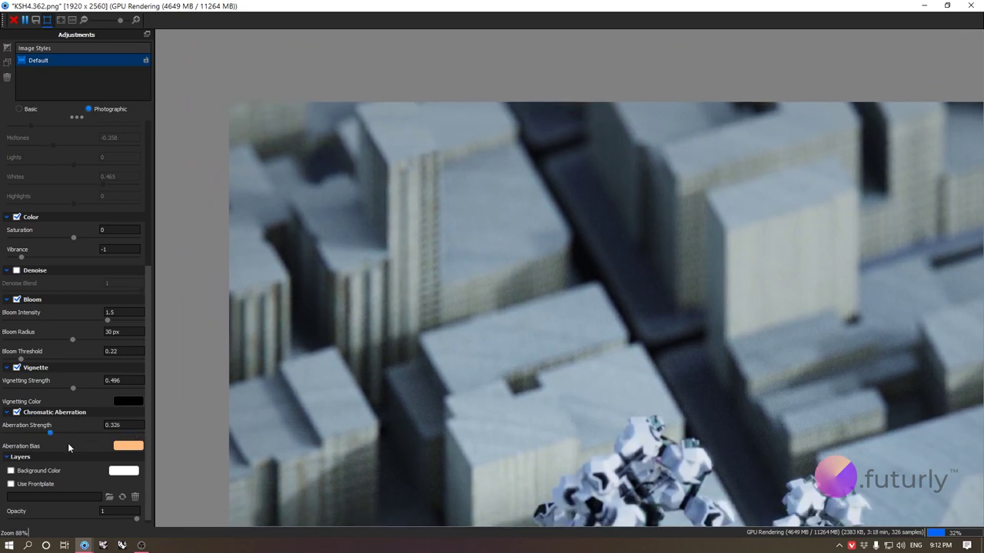
# Set the Aberration Bias colour to a fully saturated red
pyautogui.click(127, 445)
pyautogui.click(132, 301)
pyautogui.moveTo(99, 269); pyautogui.dragTo(129, 114)
pyautogui.click(132, 150)
pyautogui.moveTo(132, 151); pyautogui.dragTo(165, 165)
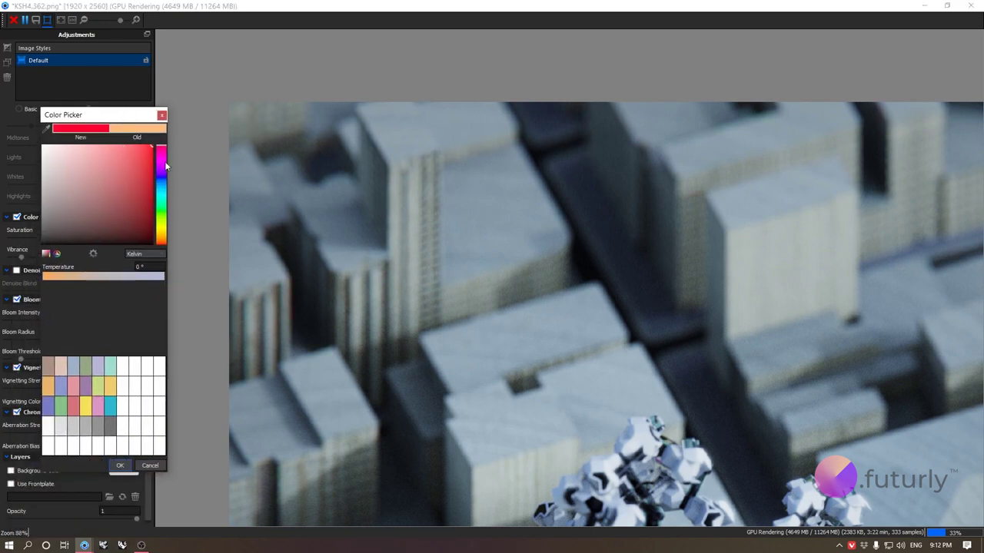
pyautogui.click(121, 466)
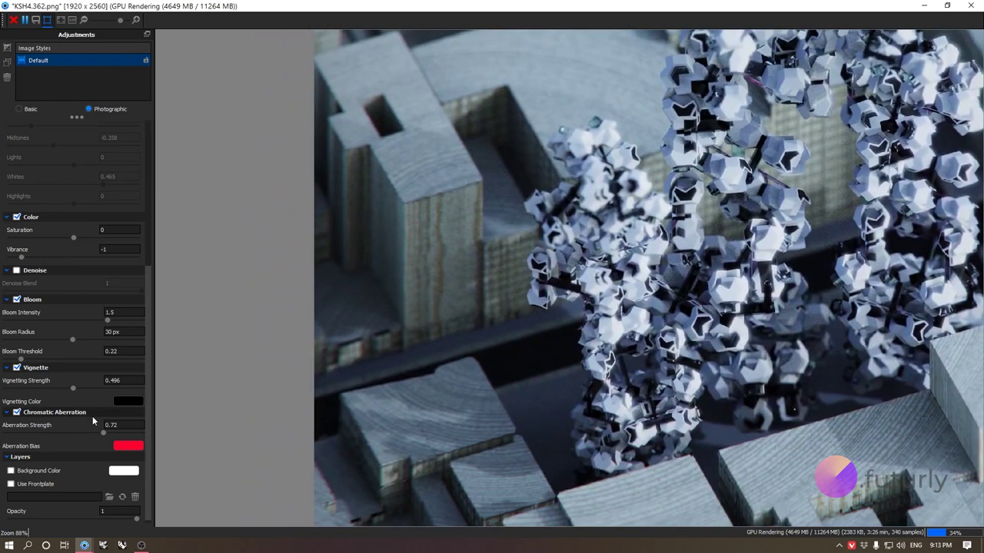
# Raise Aberration Strength to its maximum of 1
pyautogui.moveTo(75, 433); pyautogui.dragTo(5, 433)
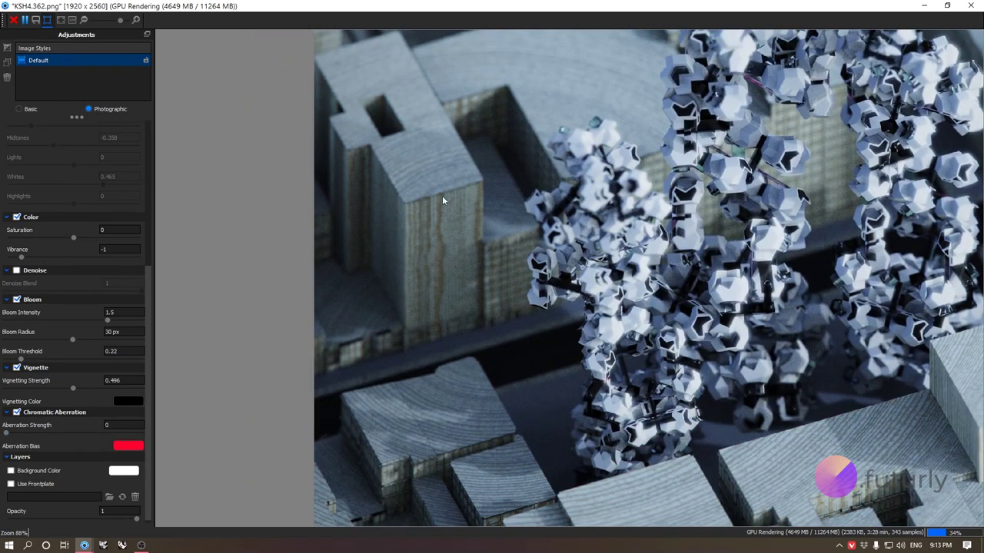
pyautogui.scroll(-1, 452, 321)
pyautogui.click(8, 431)
pyautogui.moveTo(59, 433); pyautogui.dragTo(151, 442)
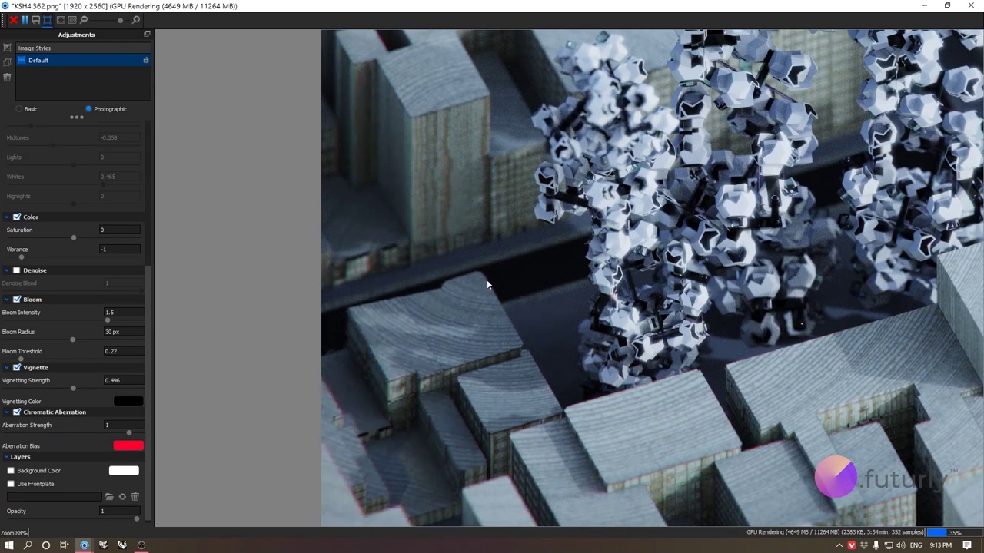
pyautogui.scroll(-1, 558, 400)
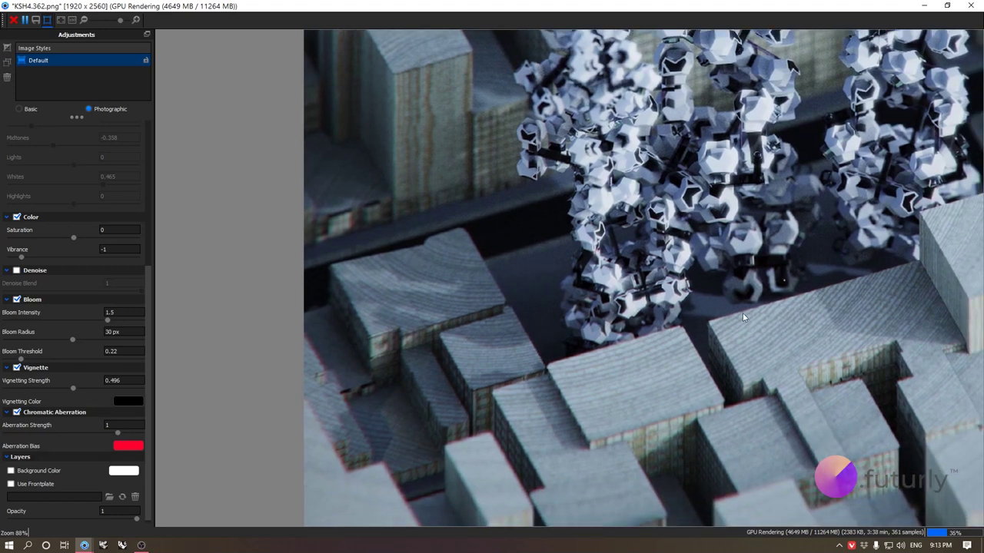
pyautogui.scroll(-2, 547, 285)
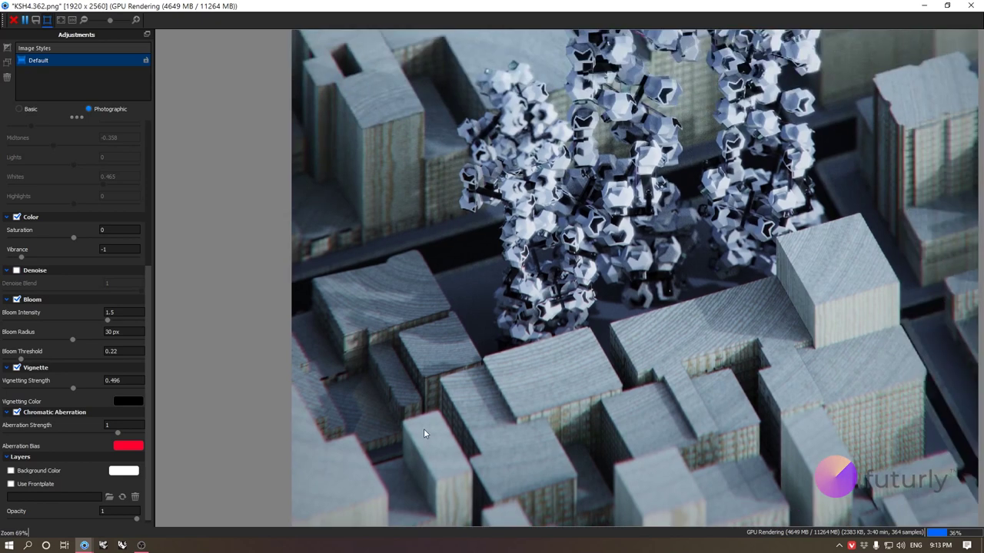
pyautogui.scroll(-3, 424, 429)
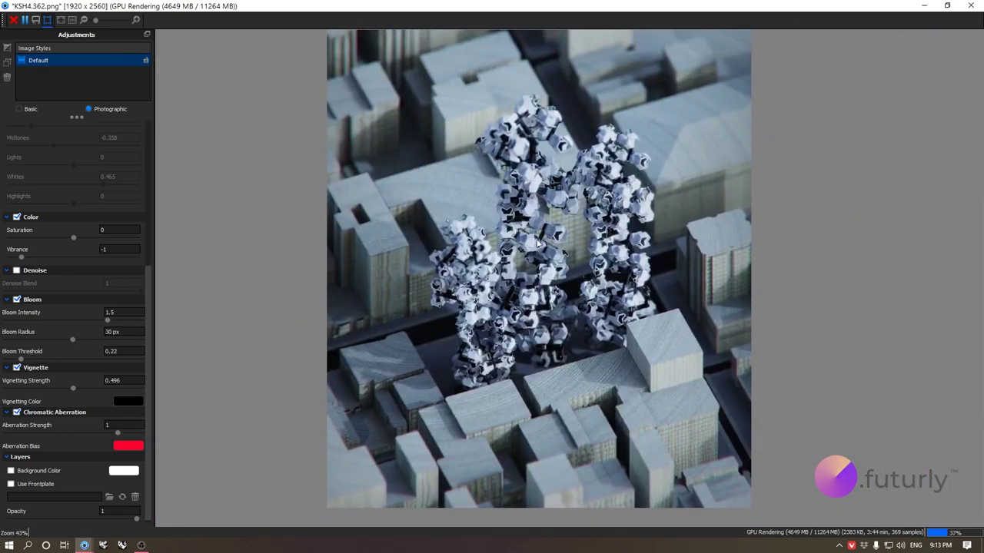
pyautogui.scroll(4, 594, 151)
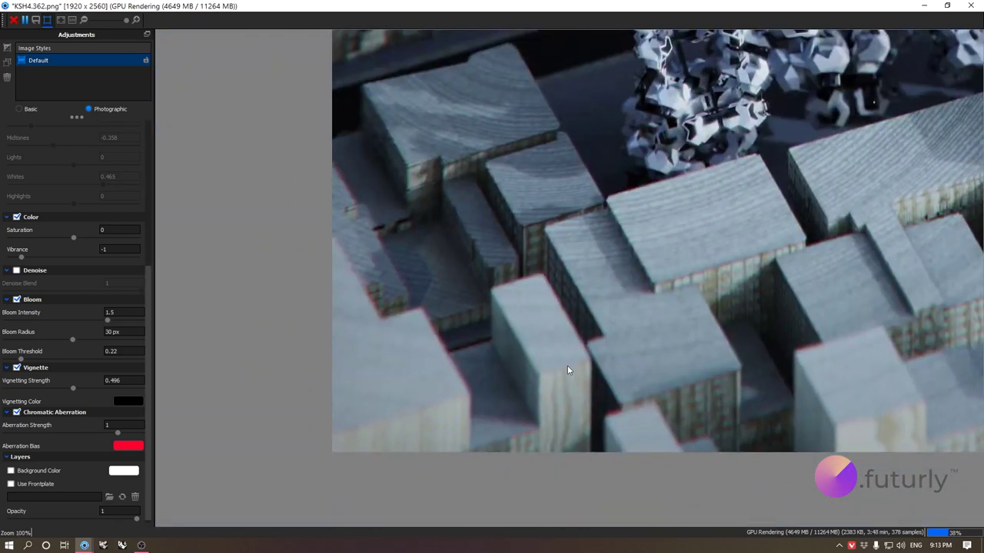
# Lower the bloom intensity to about 1.076 and edit the vignetting strength value
pyautogui.scroll(-4, 518, 316)
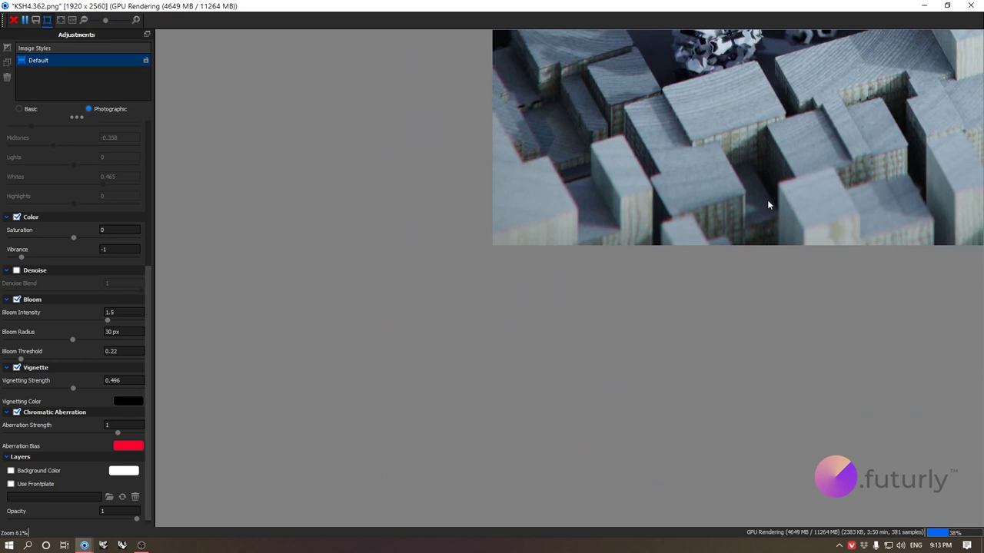
pyautogui.scroll(-1, 499, 407)
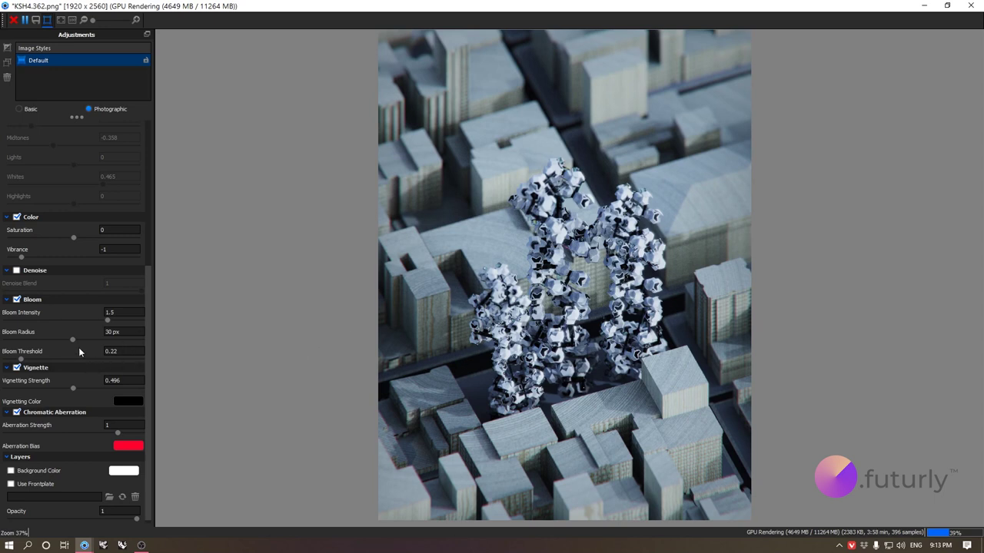
pyautogui.moveTo(107, 323); pyautogui.dragTo(81, 327)
pyautogui.click(115, 378)
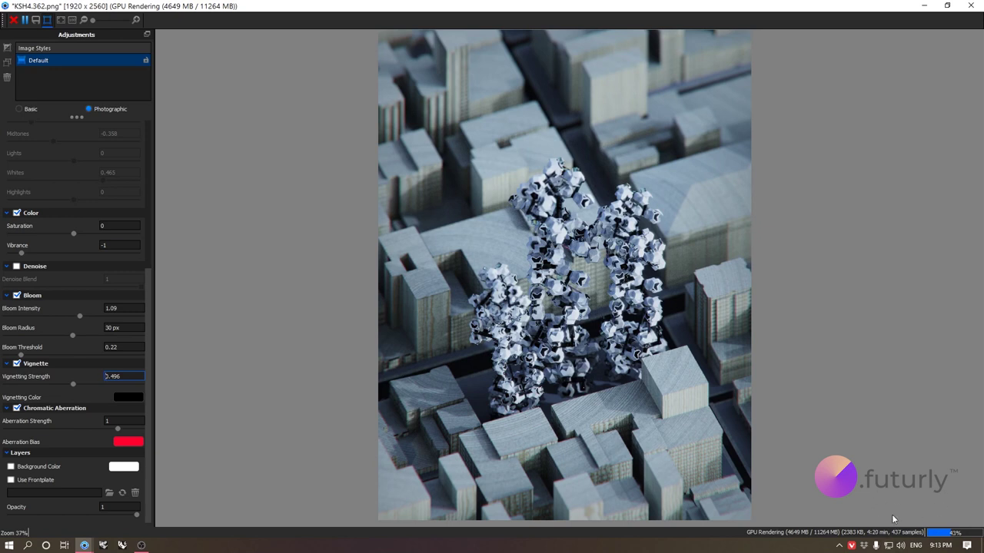
# Zoom the render viewer to 100% and pan across the cube sculpture
pyautogui.scroll(5, 582, 332)
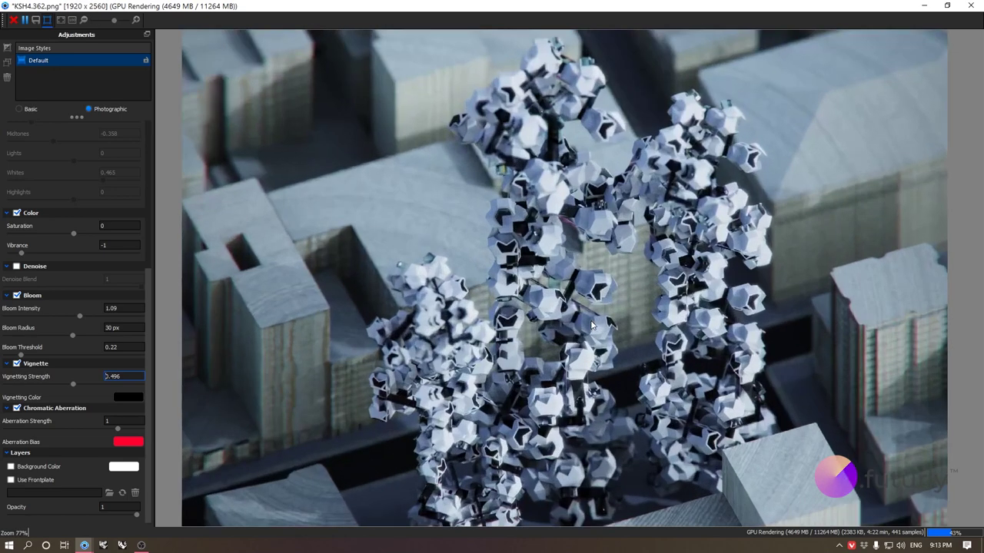
pyautogui.moveTo(612, 324); pyautogui.dragTo(542, 373)
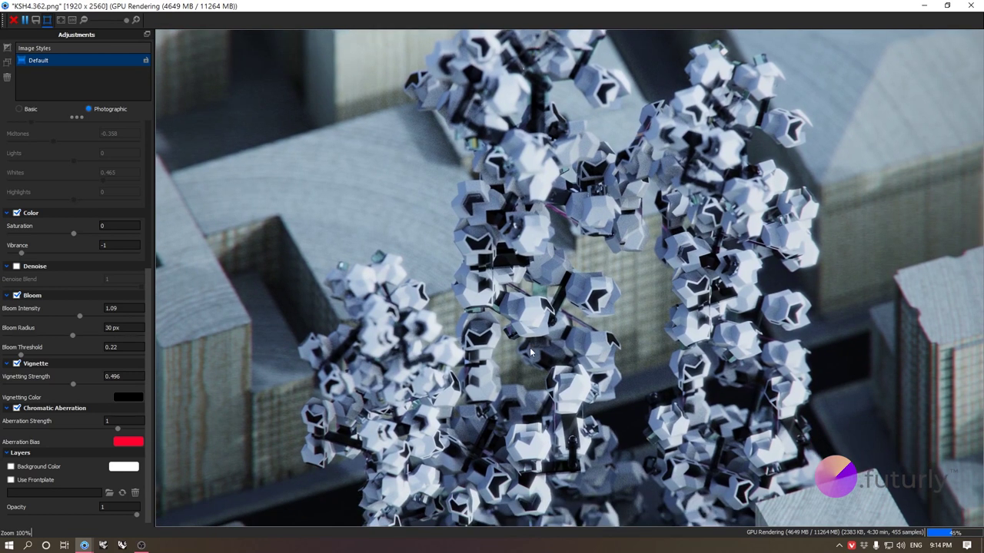
pyautogui.scroll(-3, 530, 347)
pyautogui.scroll(3, 535, 330)
pyautogui.moveTo(532, 353); pyautogui.dragTo(548, 368)
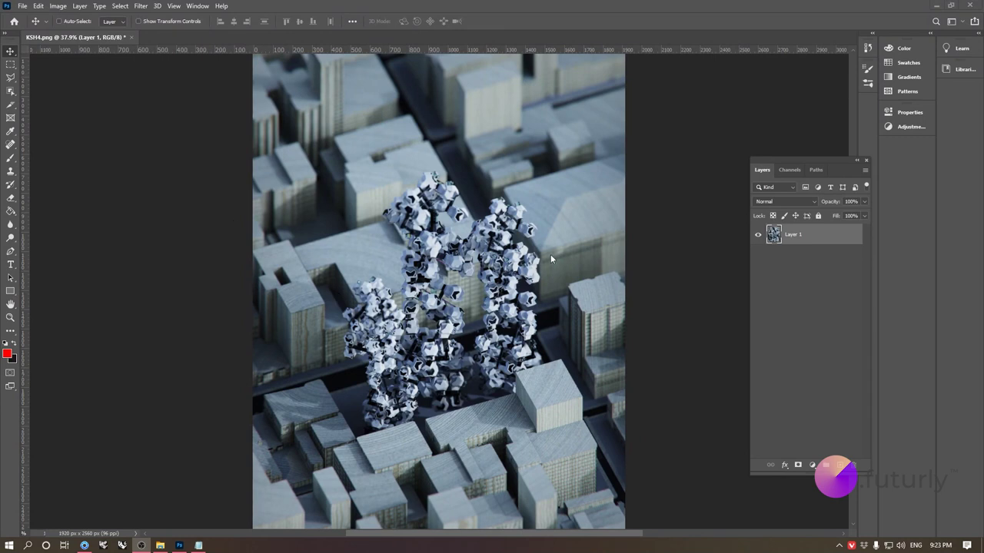
# Convert Layer 1 for Smart Filters, accept the smart-object notice, and launch Camera Raw Filter
pyautogui.click(141, 5)
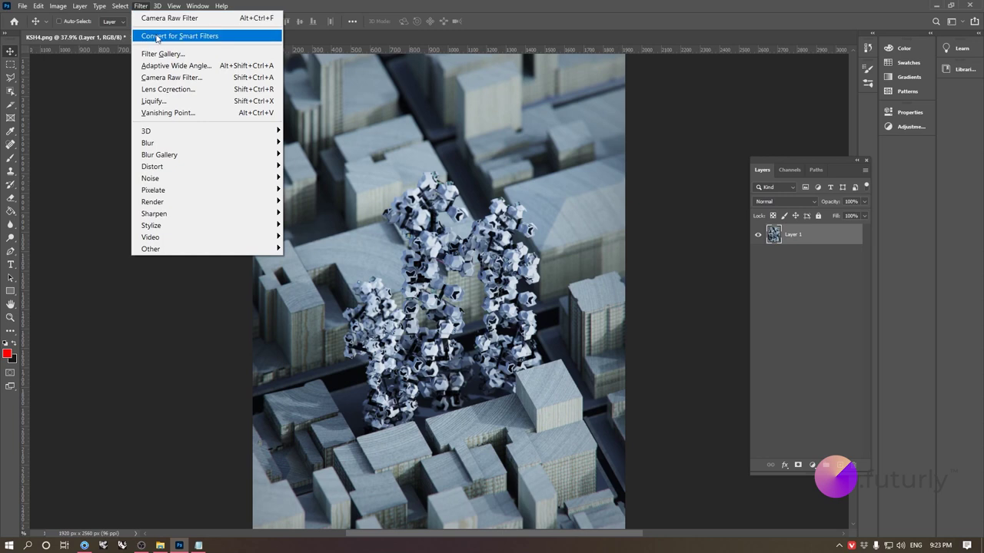
pyautogui.click(157, 37)
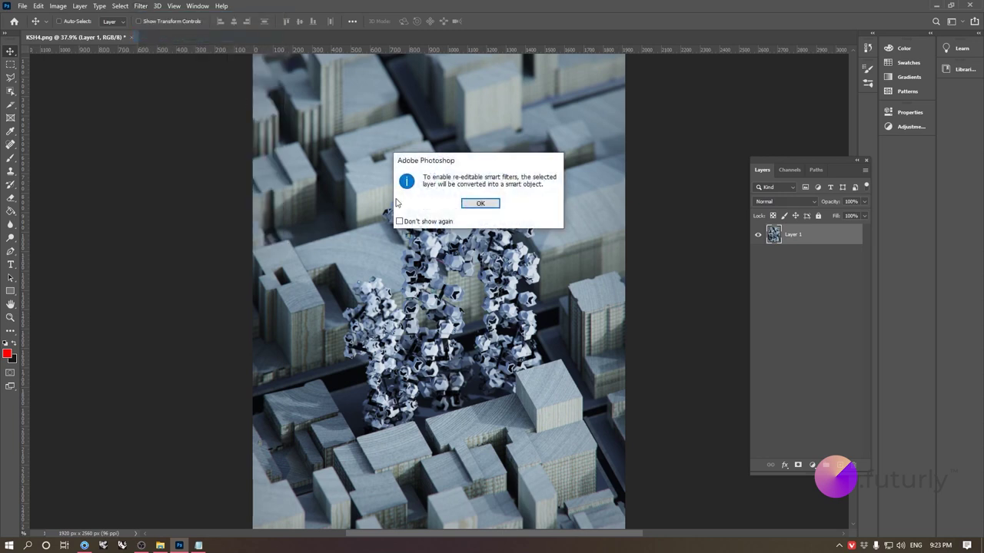
pyautogui.click(474, 209)
pyautogui.click(139, 7)
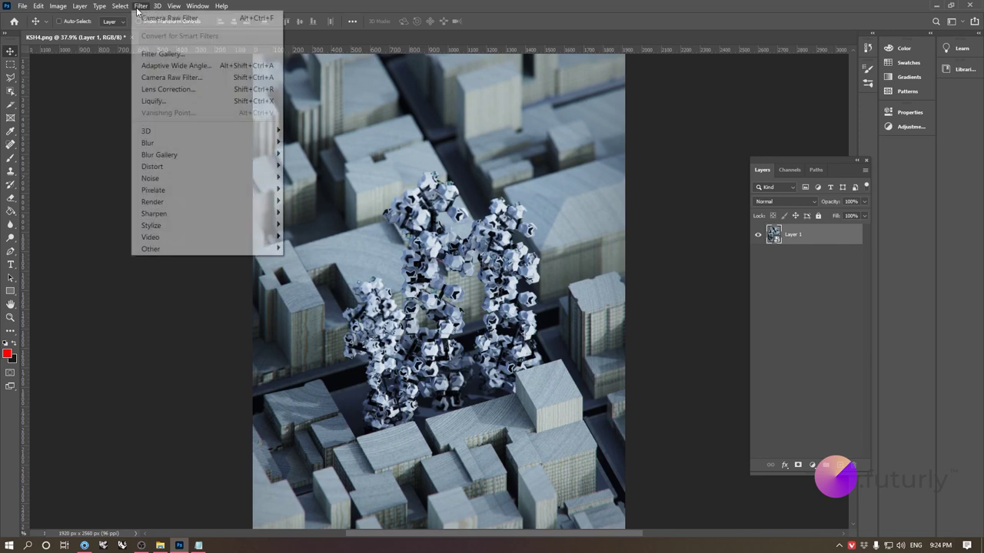
pyautogui.click(173, 78)
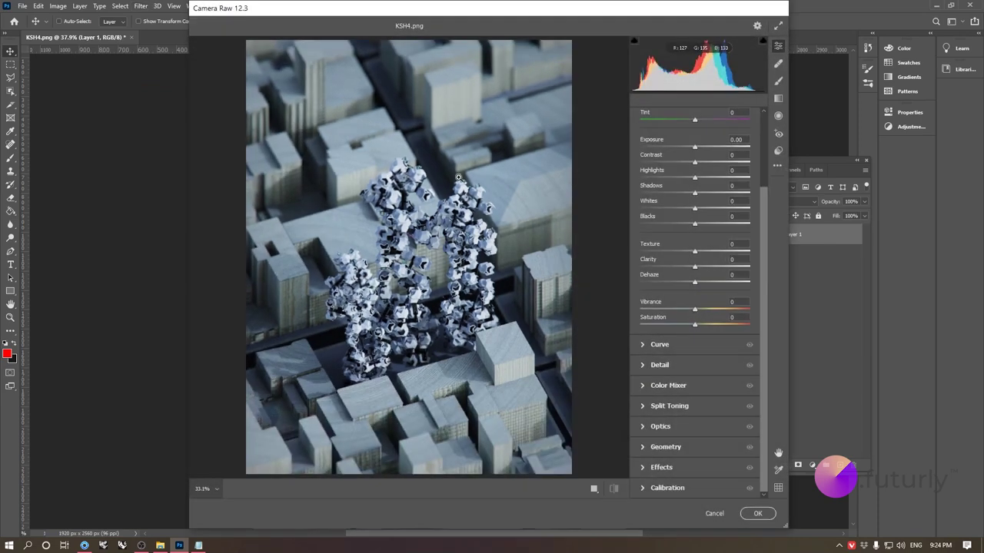
# Set Exposure to +0.35, Contrast to -54 and Shadows to -64 in the Basic panel
pyautogui.scroll(1, 680, 170)
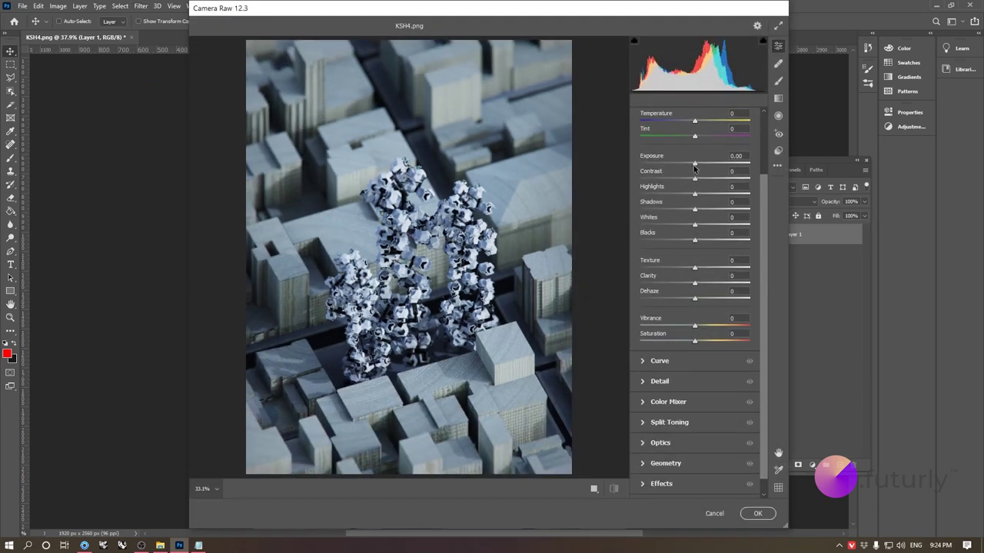
pyautogui.click(698, 164)
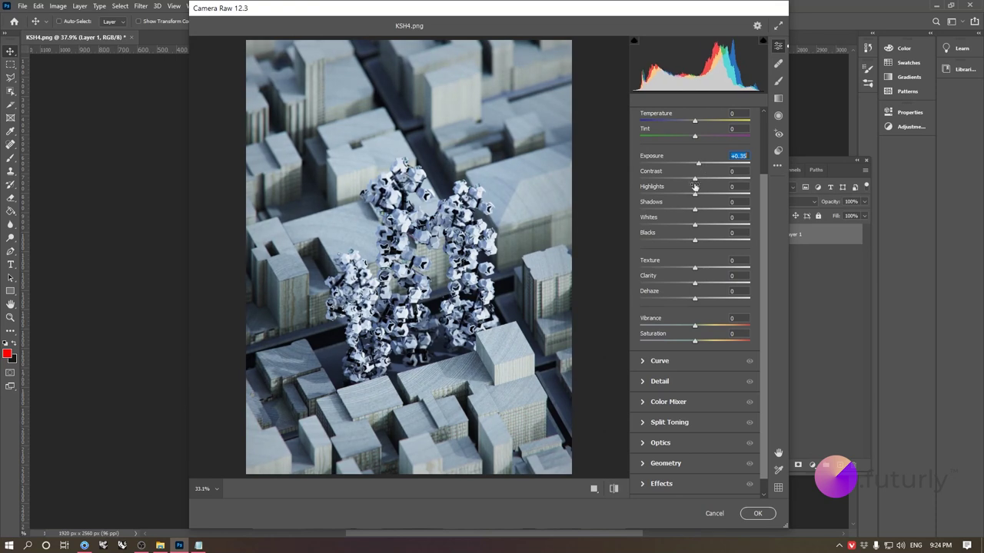
pyautogui.moveTo(695, 180); pyautogui.dragTo(664, 186)
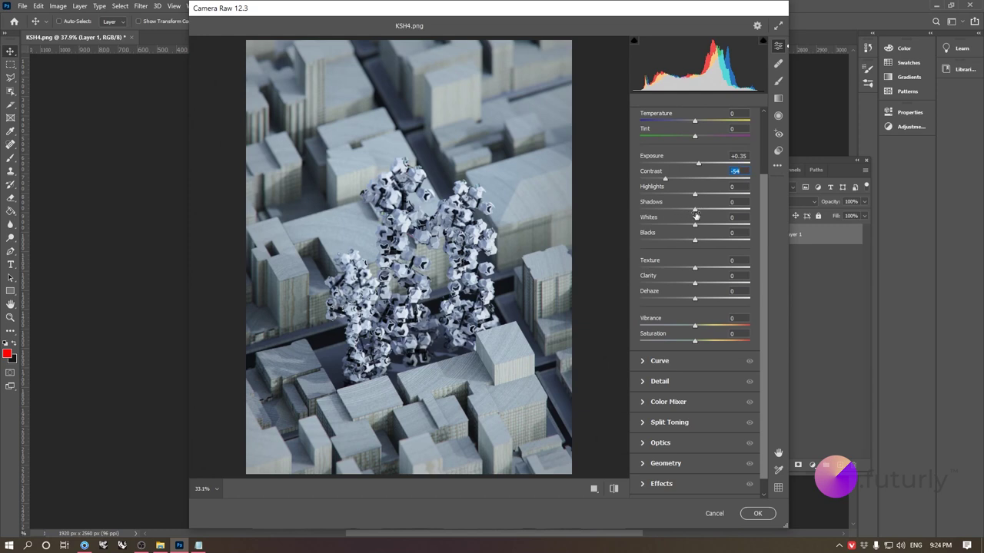
pyautogui.moveTo(695, 212)
pyautogui.mouseDown()
pyautogui.moveTo(652, 211)
pyautogui.moveTo(696, 196)
pyautogui.moveTo(706, 209)
pyautogui.mouseUp()
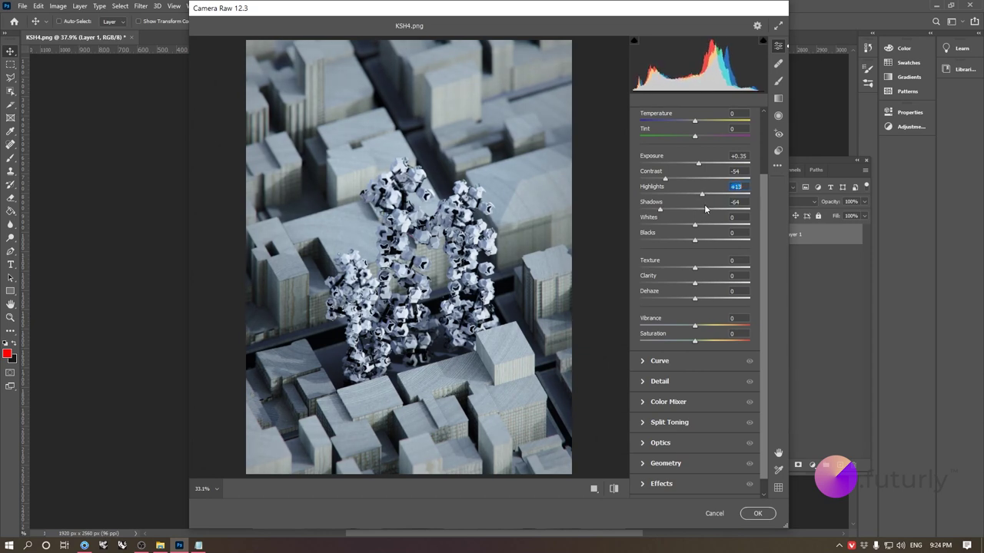
# Try maximum Clarity, settle it at +35, then try a negative Dehaze
pyautogui.scroll(-1, 676, 272)
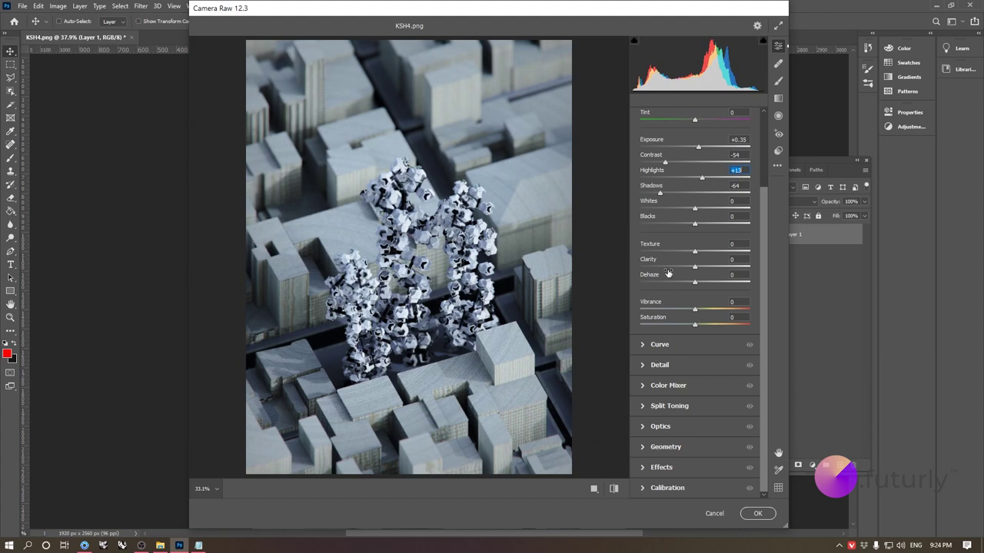
pyautogui.moveTo(694, 266); pyautogui.dragTo(782, 279)
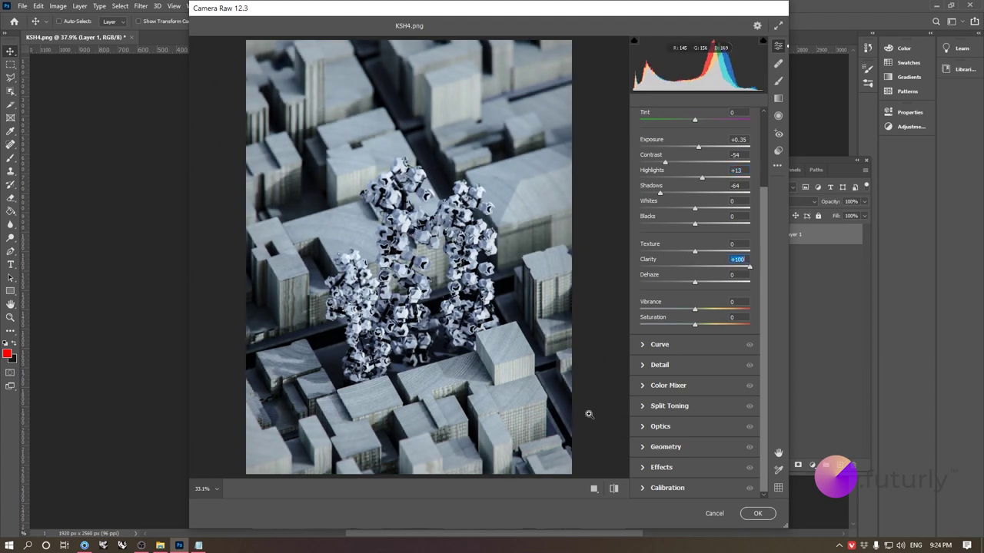
pyautogui.moveTo(749, 268); pyautogui.dragTo(715, 286)
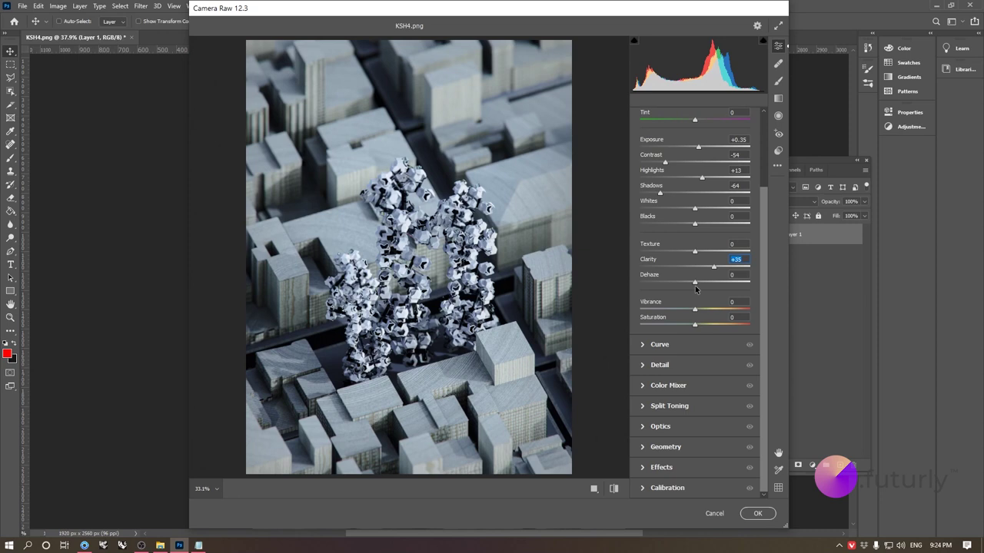
pyautogui.moveTo(695, 285); pyautogui.dragTo(652, 289)
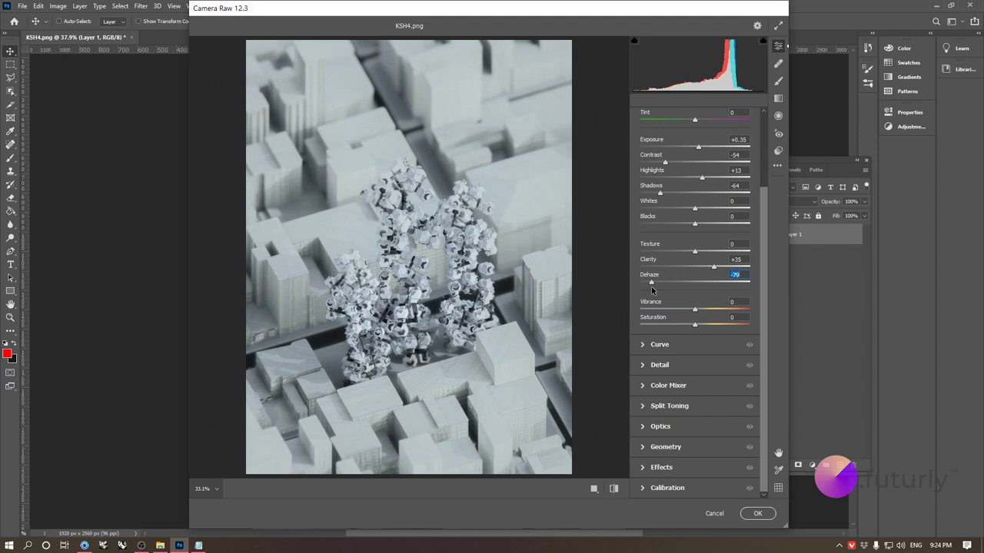
# Set Dehaze to +24, Vibrance to -17 and warm the Temperature to +16
pyautogui.moveTo(651, 286); pyautogui.dragTo(710, 295)
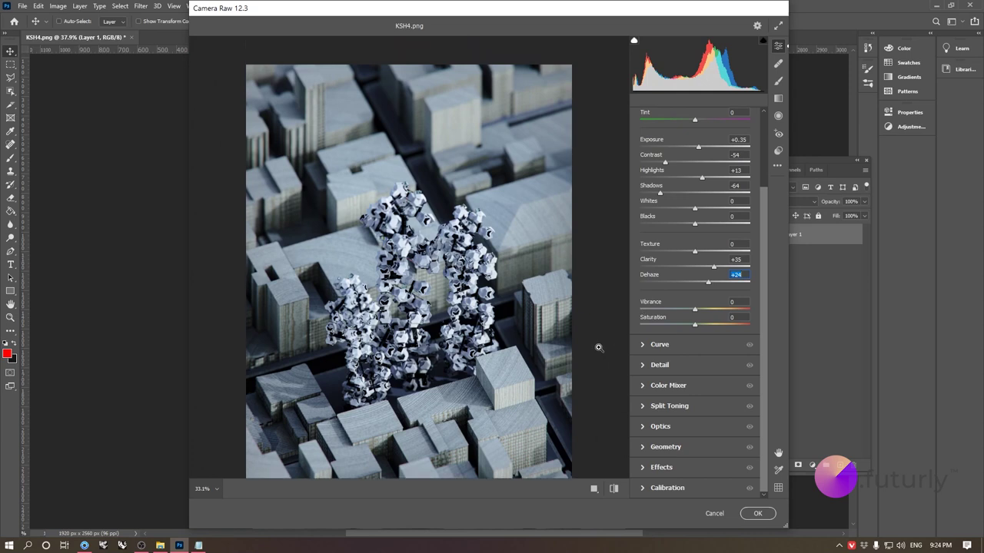
pyautogui.moveTo(695, 311); pyautogui.dragTo(675, 319)
pyautogui.scroll(2, 692, 307)
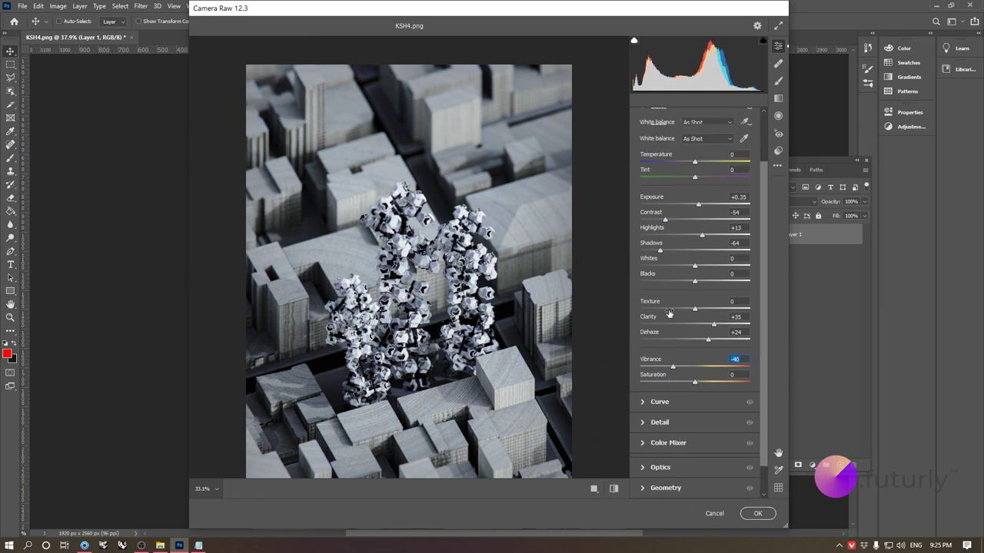
pyautogui.moveTo(673, 368); pyautogui.dragTo(686, 371)
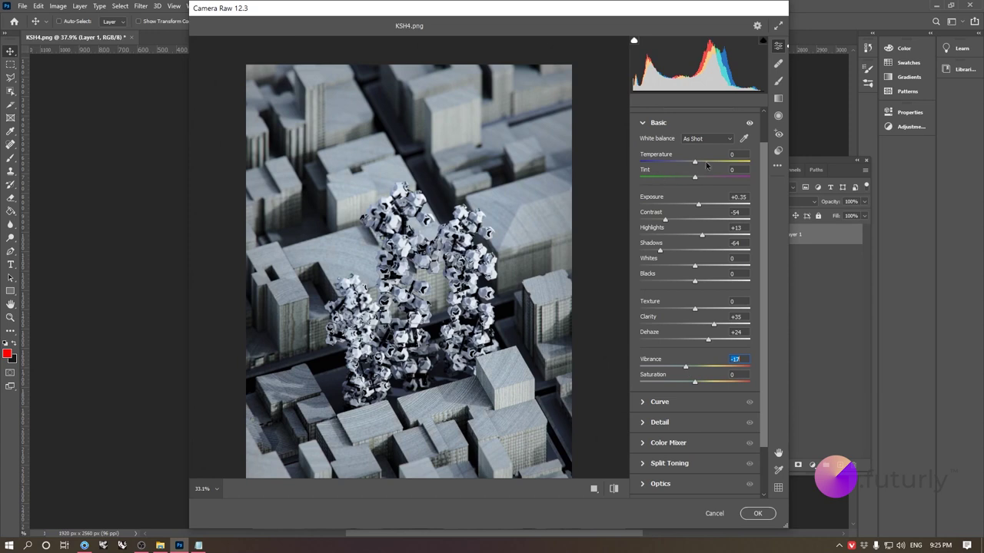
pyautogui.moveTo(694, 163); pyautogui.dragTo(704, 170)
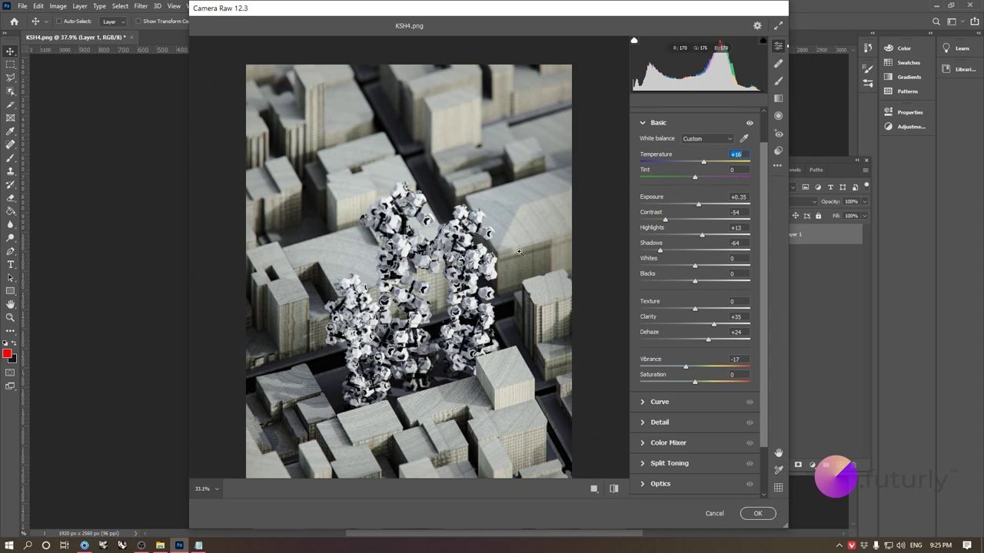
# Apply the Camera Raw grade as a smart filter and toggle its visibility to compare
pyautogui.click(763, 521)
pyautogui.keyDown('alt'); pyautogui.scroll(3, 472, 321); pyautogui.keyUp('alt')
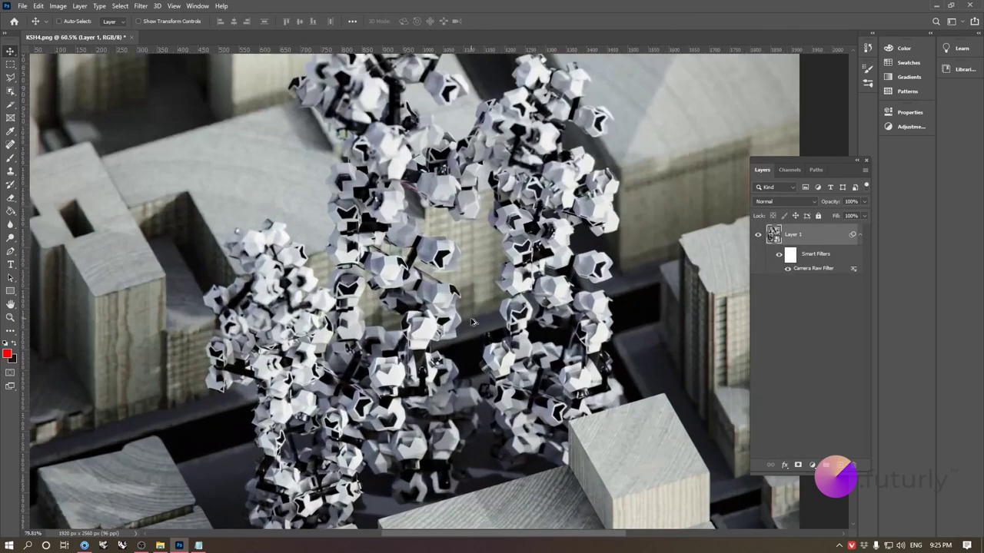
pyautogui.keyDown('alt'); pyautogui.scroll(-2, 473, 321); pyautogui.keyUp('alt')
pyautogui.click(778, 255)
pyautogui.click(778, 255)
pyautogui.keyDown('alt'); pyautogui.scroll(-2, 586, 305); pyautogui.keyUp('alt')
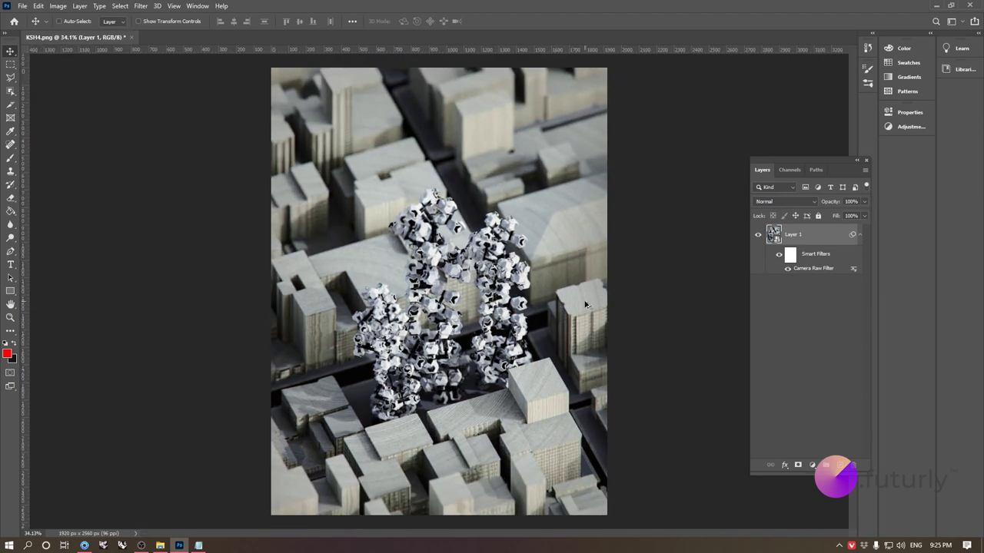
pyautogui.keyDown('alt'); pyautogui.scroll(1, 560, 312); pyautogui.keyUp('alt')
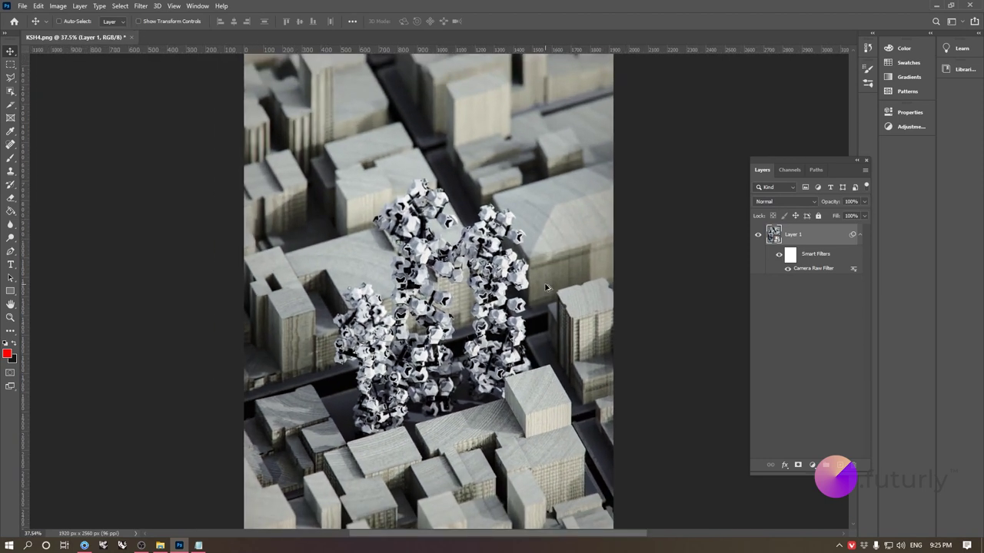